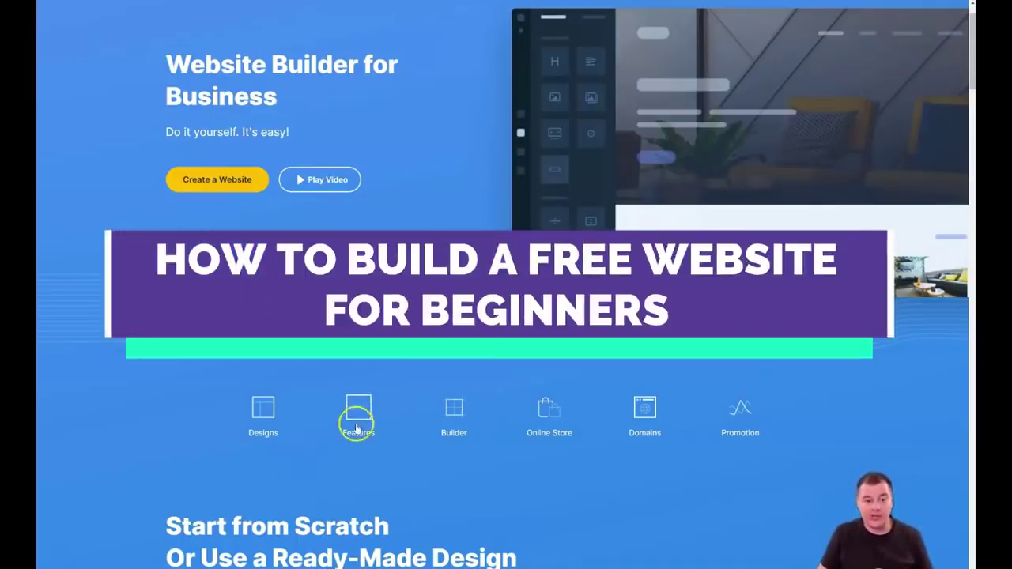
Scroll the design gallery to browse the business categories and template thumbnails.
{"action": "scroll", "coordinate": [418, 452], "scroll_direction": "down", "scroll_amount": 2}
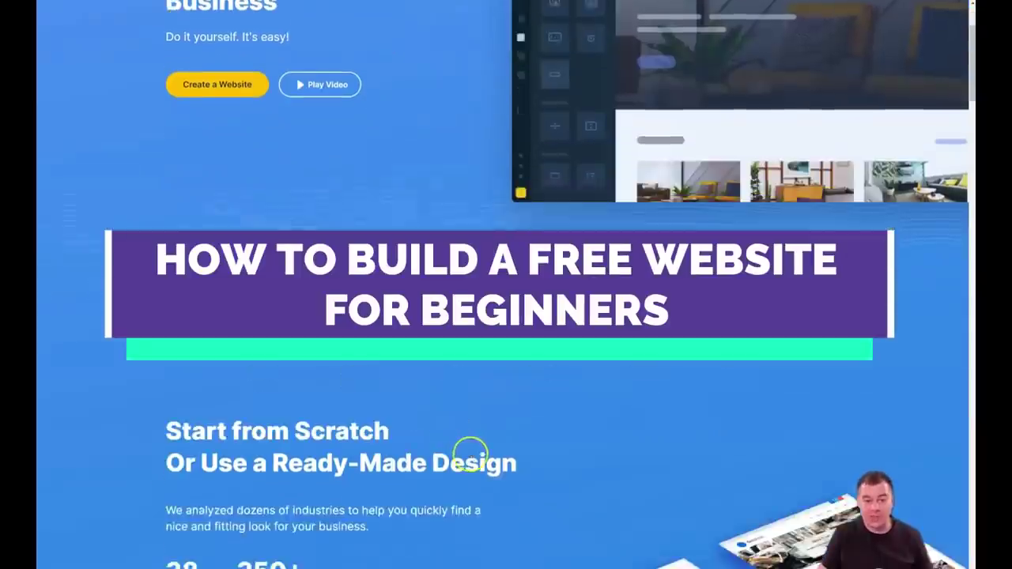
{"action": "scroll", "coordinate": [467, 451], "scroll_direction": "down", "scroll_amount": 1}
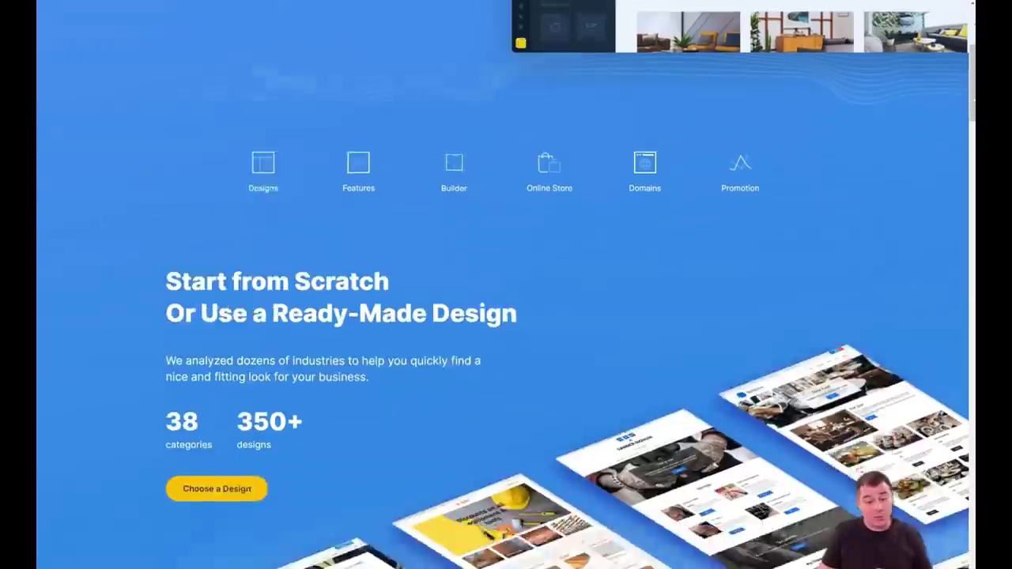
{"action": "scroll", "coordinate": [506, 285], "scroll_direction": "up", "scroll_amount": 2}
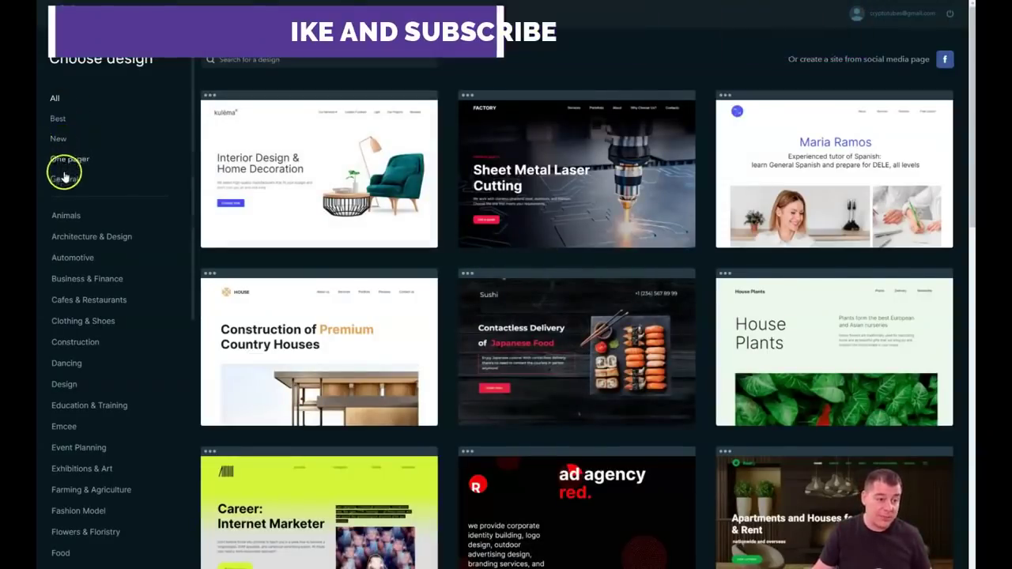
Browse the template gallery and filter it to One pager designs.
{"action": "scroll", "coordinate": [96, 263], "scroll_direction": "down", "scroll_amount": 1}
{"action": "scroll", "coordinate": [96, 263], "scroll_direction": "down", "scroll_amount": 1}
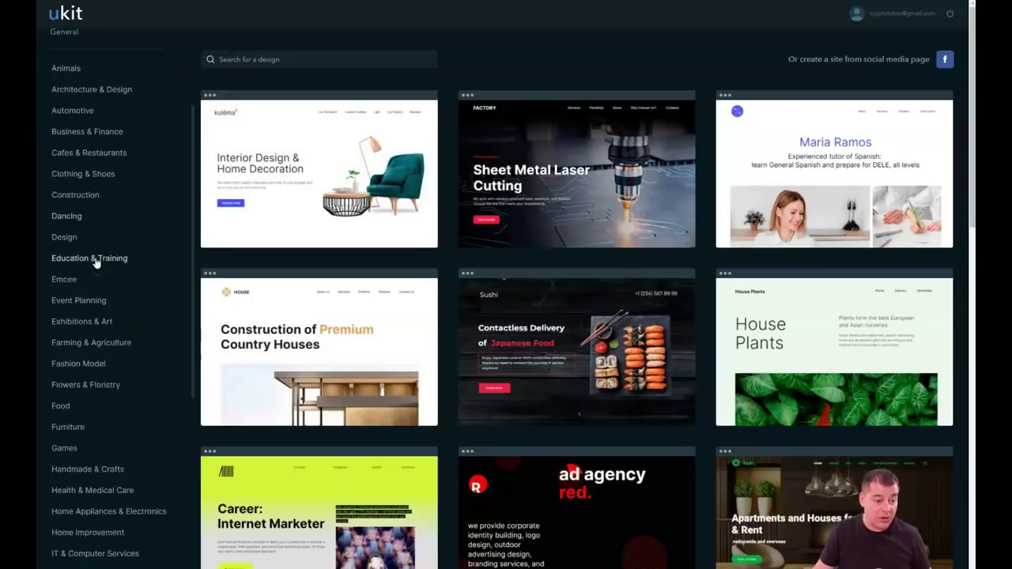
{"action": "scroll", "coordinate": [95, 264], "scroll_direction": "down", "scroll_amount": 3}
{"action": "scroll", "coordinate": [96, 263], "scroll_direction": "down", "scroll_amount": 1}
{"action": "scroll", "coordinate": [96, 263], "scroll_direction": "down", "scroll_amount": 1}
{"action": "scroll", "coordinate": [95, 263], "scroll_direction": "down", "scroll_amount": 2}
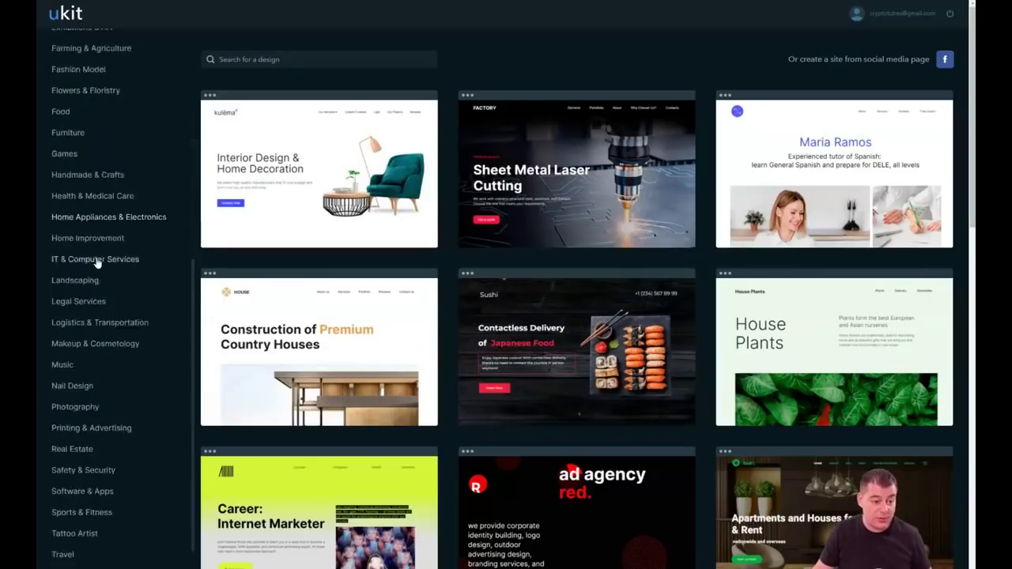
{"action": "scroll", "coordinate": [98, 264], "scroll_direction": "down", "scroll_amount": 1}
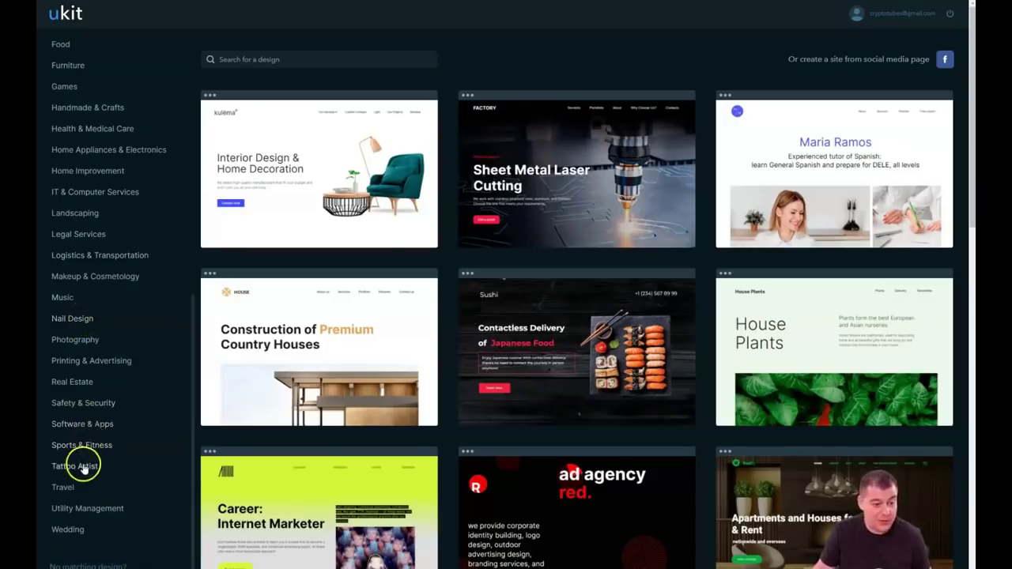
{"action": "scroll", "coordinate": [91, 426], "scroll_direction": "up", "scroll_amount": 6}
{"action": "scroll", "coordinate": [97, 411], "scroll_direction": "up", "scroll_amount": 3}
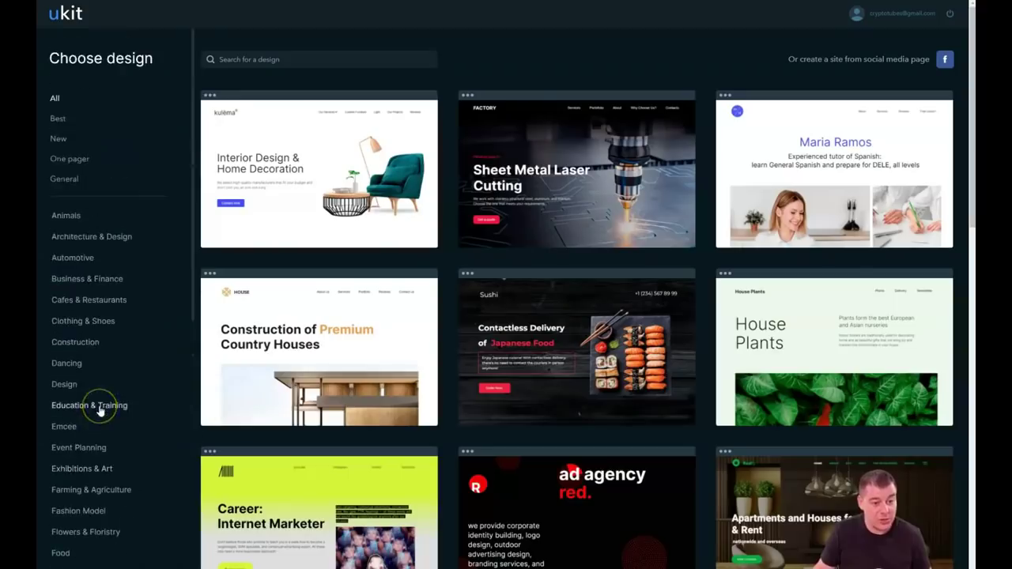
{"action": "left_click", "coordinate": [69, 158]}
{"action": "mouse_move", "coordinate": [576, 169]}
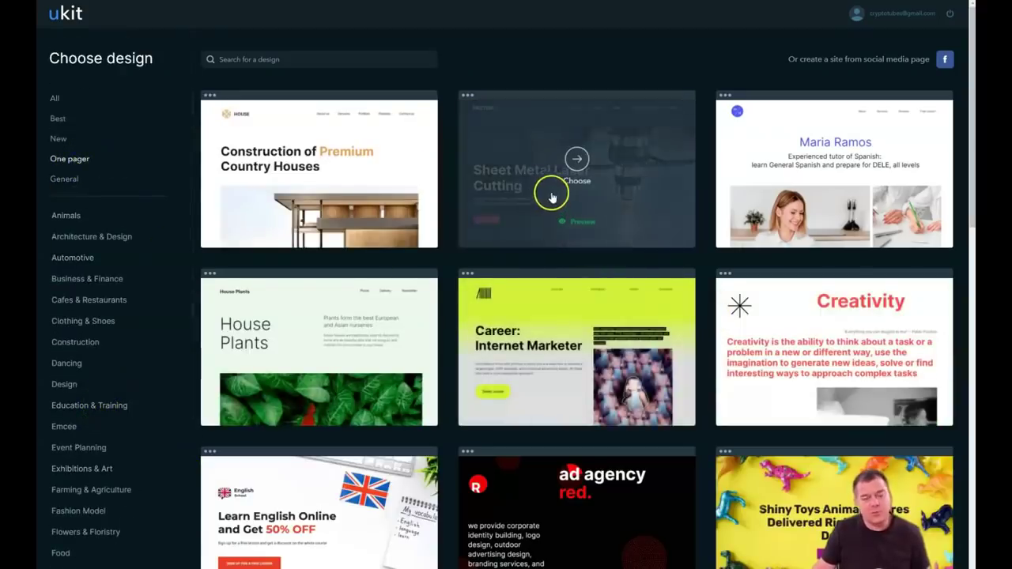
Scroll the one-page designs down to the Carwash template.
{"action": "scroll", "coordinate": [576, 214], "scroll_direction": "down", "scroll_amount": 2}
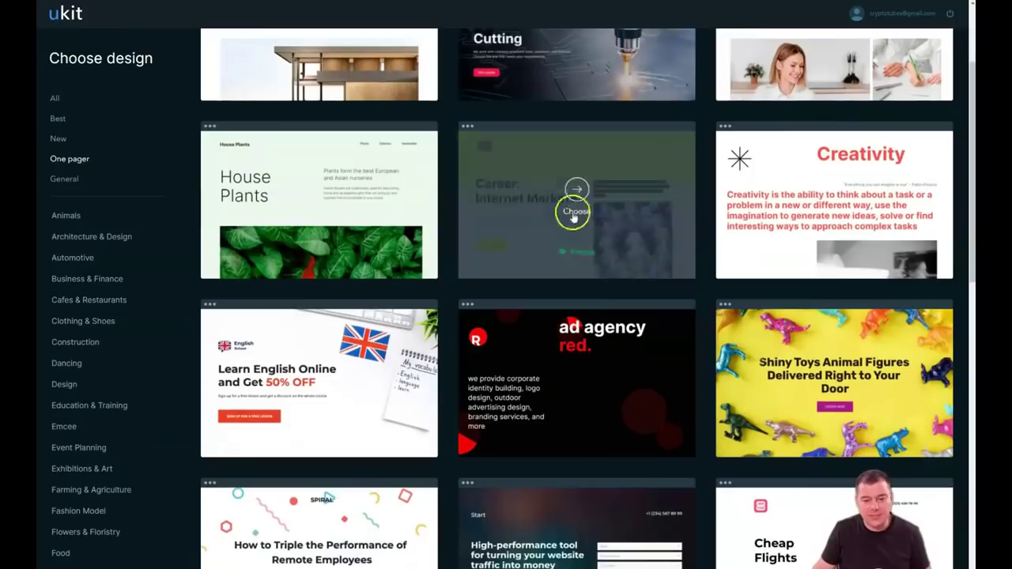
{"action": "scroll", "coordinate": [642, 291], "scroll_direction": "down", "scroll_amount": 3}
{"action": "scroll", "coordinate": [633, 283], "scroll_direction": "down", "scroll_amount": 1}
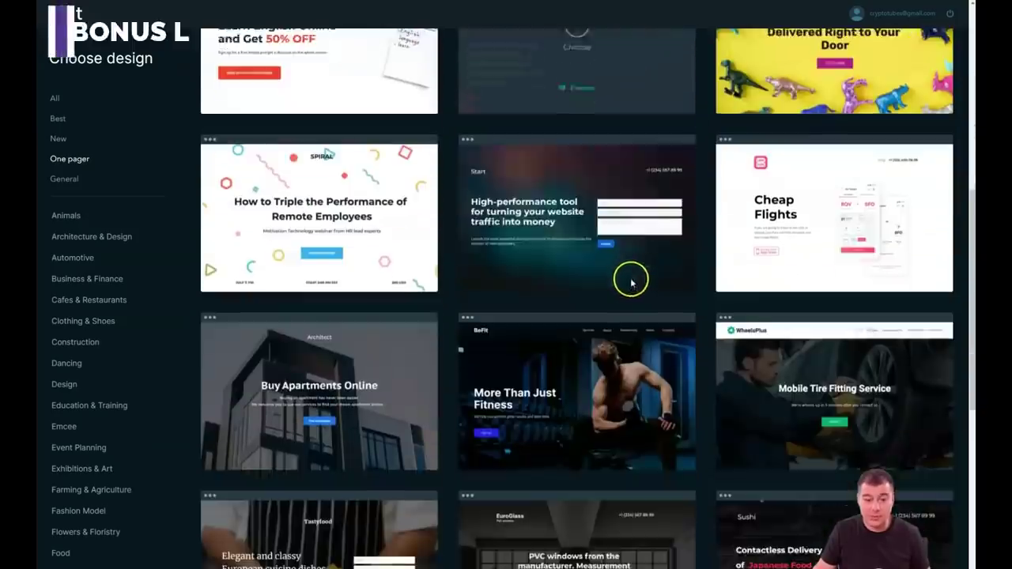
{"action": "scroll", "coordinate": [609, 287], "scroll_direction": "down", "scroll_amount": 1}
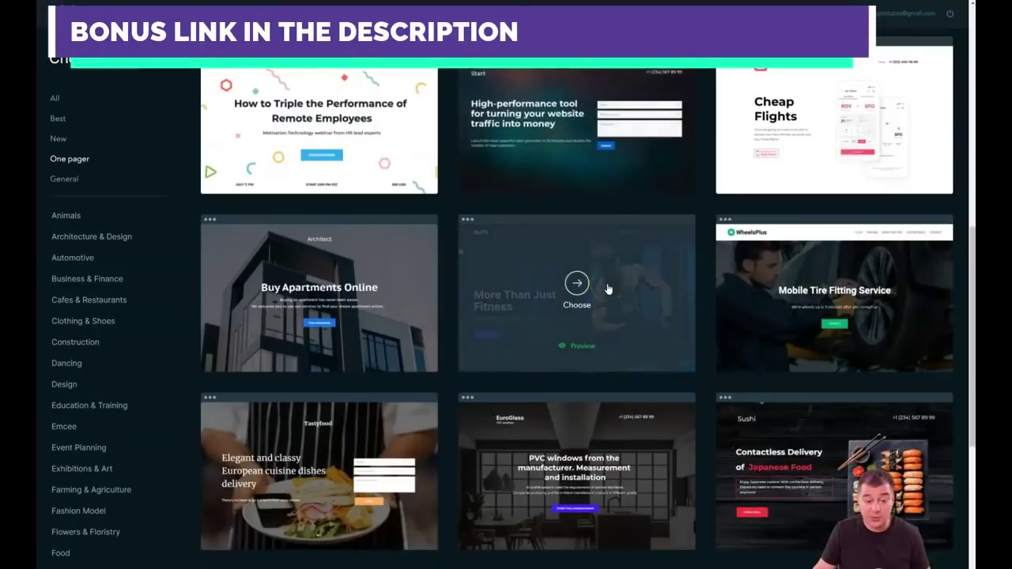
{"action": "scroll", "coordinate": [607, 286], "scroll_direction": "down", "scroll_amount": 2}
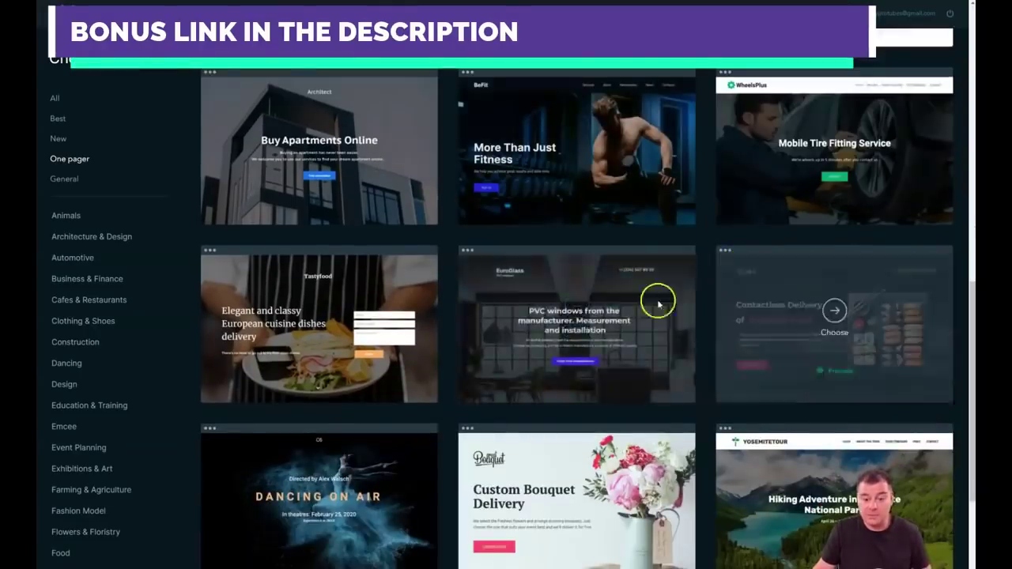
{"action": "scroll", "coordinate": [625, 296], "scroll_direction": "down", "scroll_amount": 2}
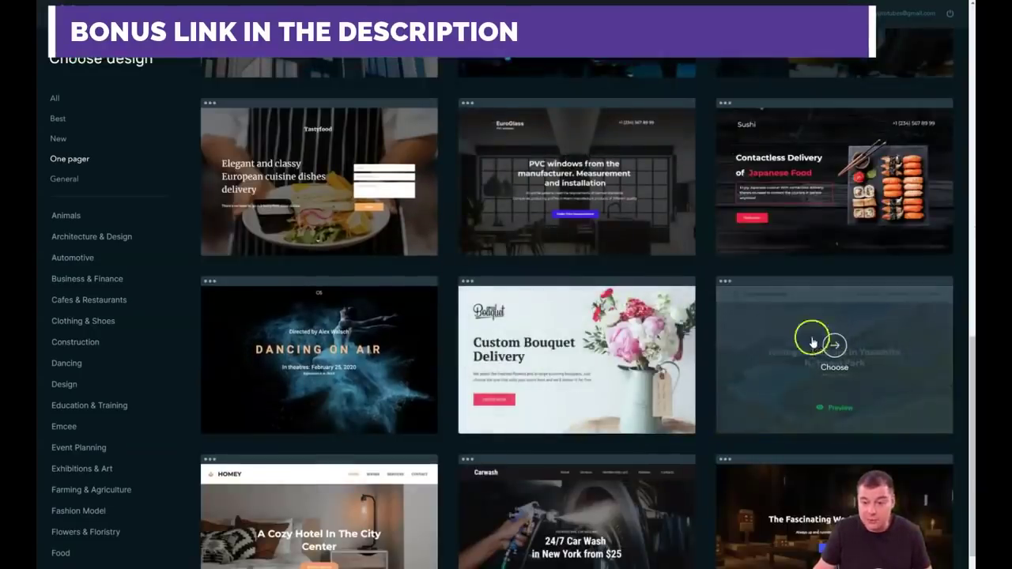
{"action": "scroll", "coordinate": [810, 324], "scroll_direction": "down", "scroll_amount": 1}
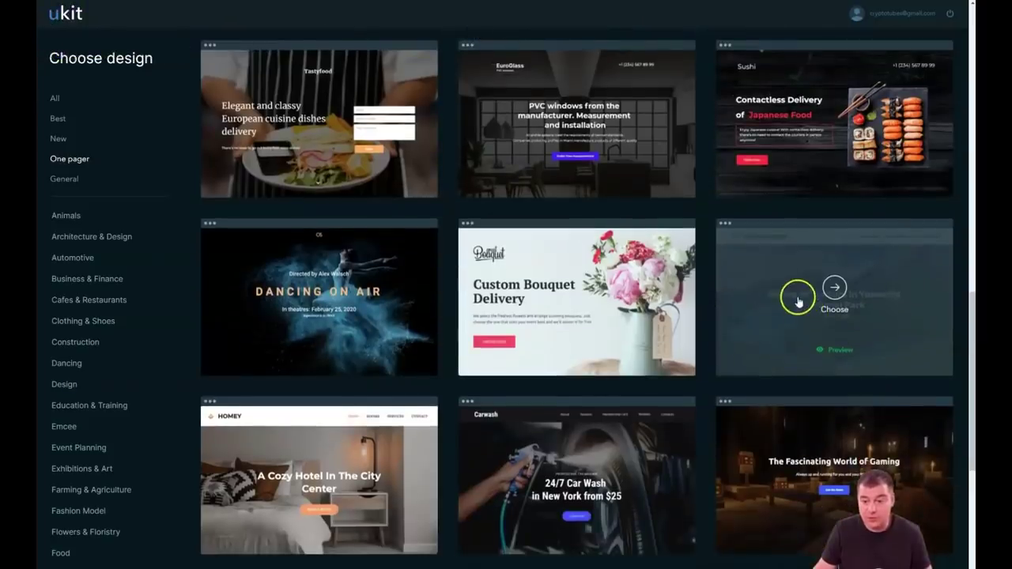
{"action": "mouse_move", "coordinate": [577, 509]}
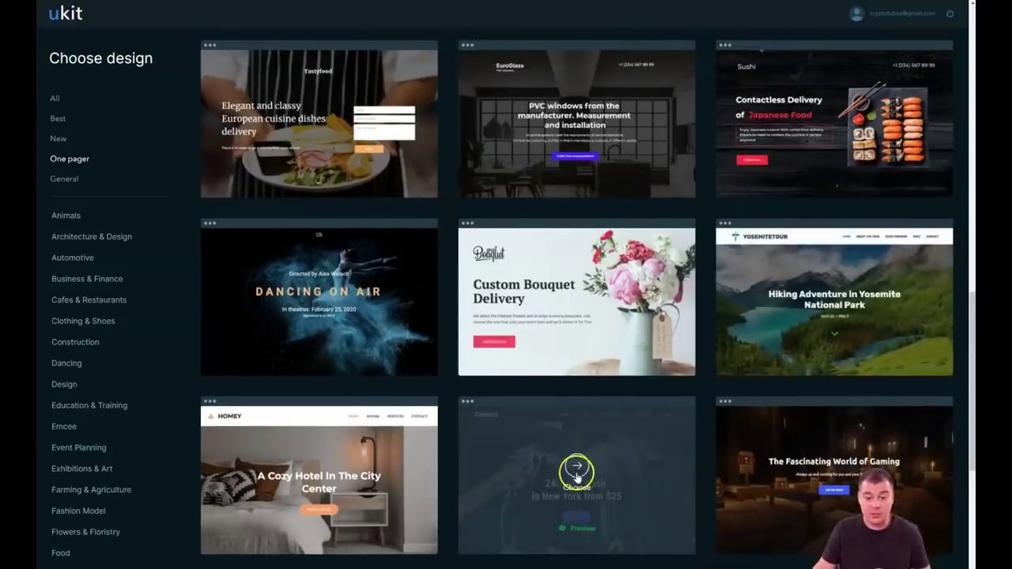
Choose the Carwash template for the new site.
{"action": "left_click", "coordinate": [582, 469]}
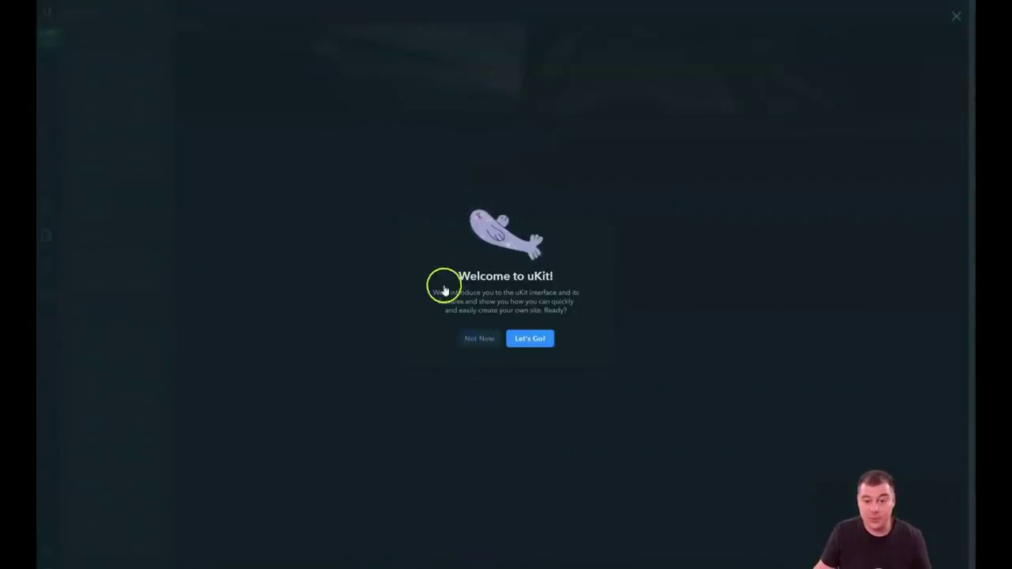
Dismiss the welcome tour and scroll down through the Carwash page sections.
{"action": "left_click", "coordinate": [479, 336]}
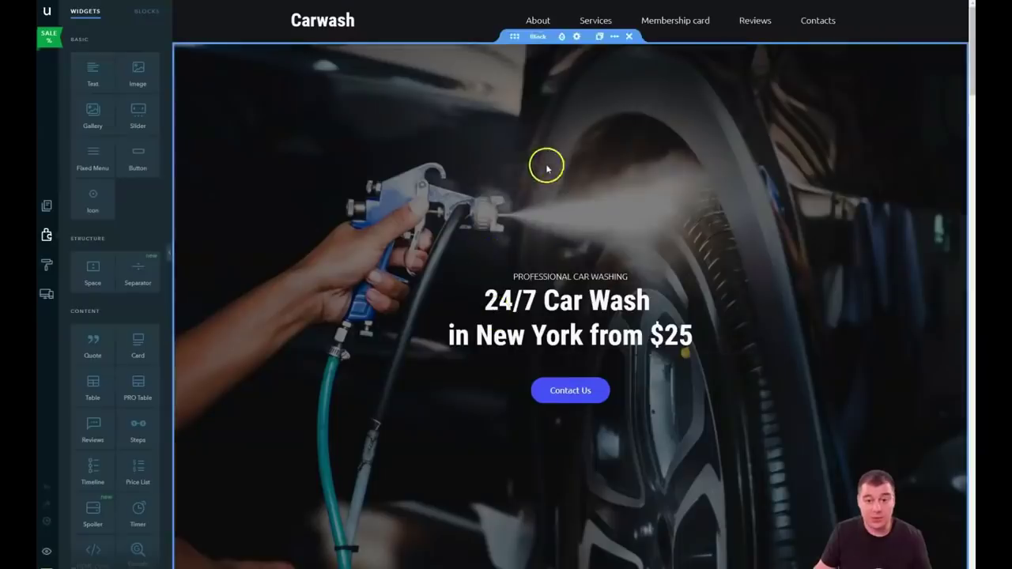
{"action": "scroll", "coordinate": [609, 172], "scroll_direction": "down", "scroll_amount": 8}
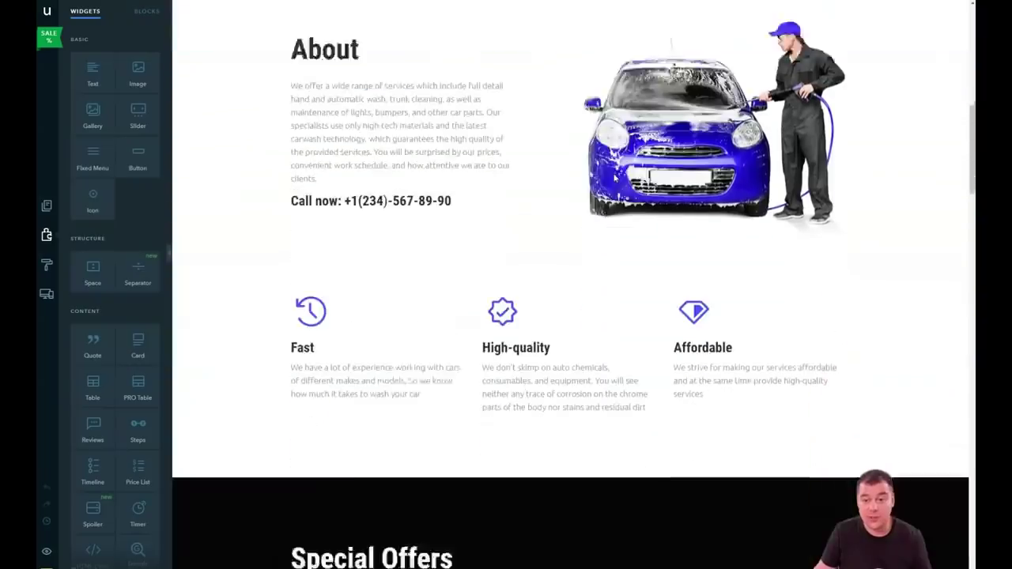
{"action": "scroll", "coordinate": [614, 178], "scroll_direction": "down", "scroll_amount": 5}
{"action": "scroll", "coordinate": [614, 178], "scroll_direction": "down", "scroll_amount": 3}
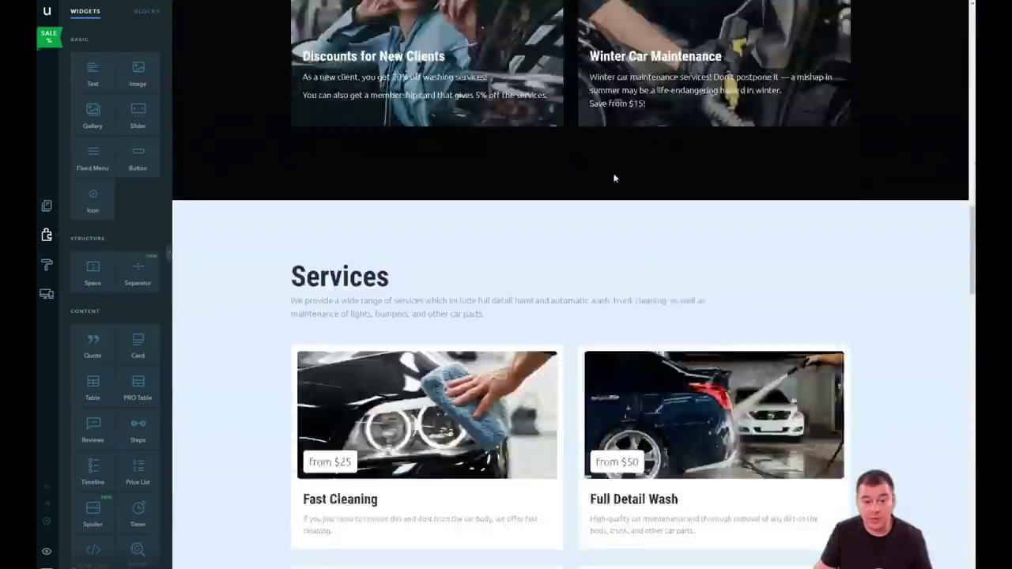
{"action": "scroll", "coordinate": [615, 178], "scroll_direction": "down", "scroll_amount": 2}
{"action": "scroll", "coordinate": [614, 178], "scroll_direction": "down", "scroll_amount": 2}
{"action": "scroll", "coordinate": [614, 178], "scroll_direction": "down", "scroll_amount": 2}
{"action": "scroll", "coordinate": [615, 178], "scroll_direction": "down", "scroll_amount": 2}
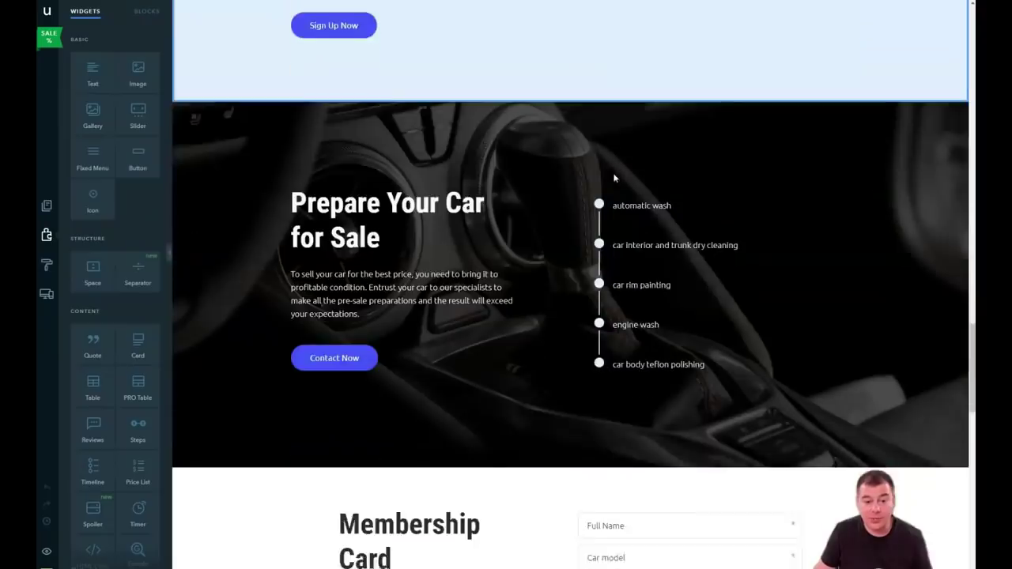
{"action": "scroll", "coordinate": [615, 177], "scroll_direction": "down", "scroll_amount": 2}
{"action": "scroll", "coordinate": [614, 177], "scroll_direction": "down", "scroll_amount": 2}
{"action": "scroll", "coordinate": [614, 178], "scroll_direction": "down", "scroll_amount": 2}
{"action": "scroll", "coordinate": [615, 178], "scroll_direction": "down", "scroll_amount": 3}
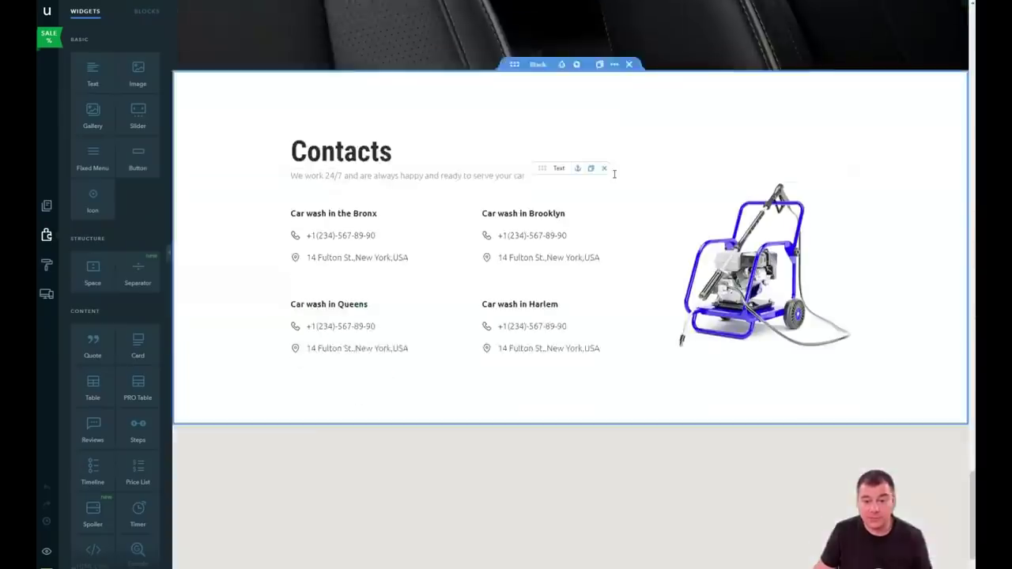
{"action": "scroll", "coordinate": [614, 174], "scroll_direction": "down", "scroll_amount": 2}
Scroll around the page and select the Reviews section.
{"action": "scroll", "coordinate": [614, 174], "scroll_direction": "up", "scroll_amount": 3}
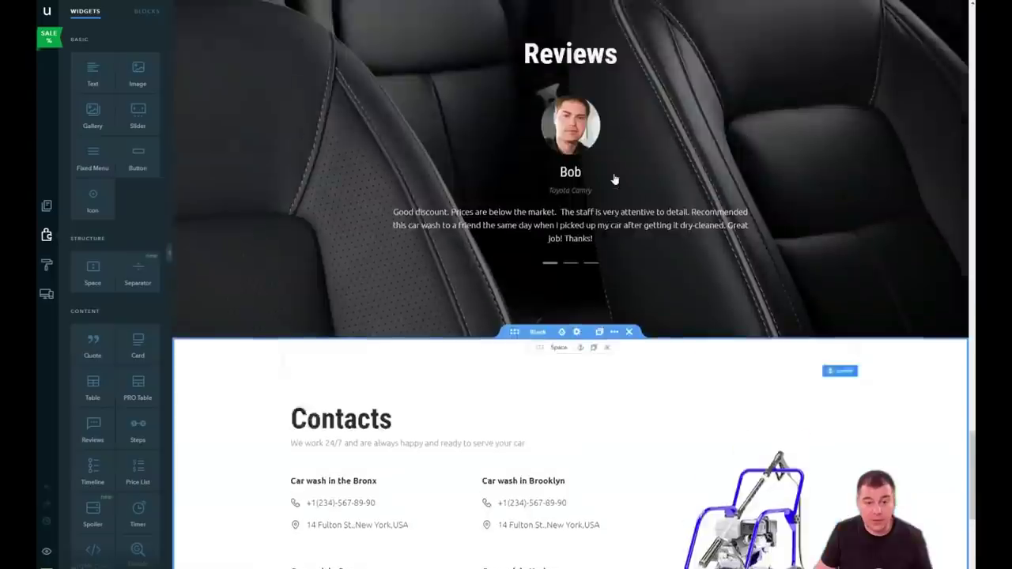
{"action": "scroll", "coordinate": [614, 173], "scroll_direction": "up", "scroll_amount": 2}
{"action": "scroll", "coordinate": [615, 176], "scroll_direction": "up", "scroll_amount": 3}
{"action": "scroll", "coordinate": [614, 179], "scroll_direction": "up", "scroll_amount": 2}
{"action": "scroll", "coordinate": [614, 178], "scroll_direction": "down", "scroll_amount": 3}
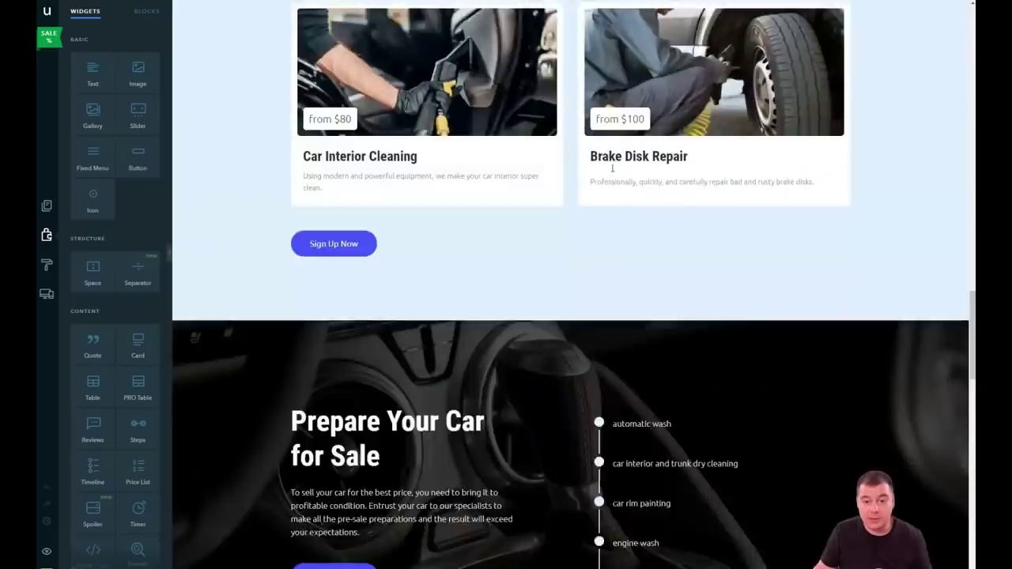
{"action": "scroll", "coordinate": [614, 175], "scroll_direction": "down", "scroll_amount": 3}
{"action": "scroll", "coordinate": [612, 173], "scroll_direction": "down", "scroll_amount": 3}
{"action": "scroll", "coordinate": [610, 170], "scroll_direction": "down", "scroll_amount": 2}
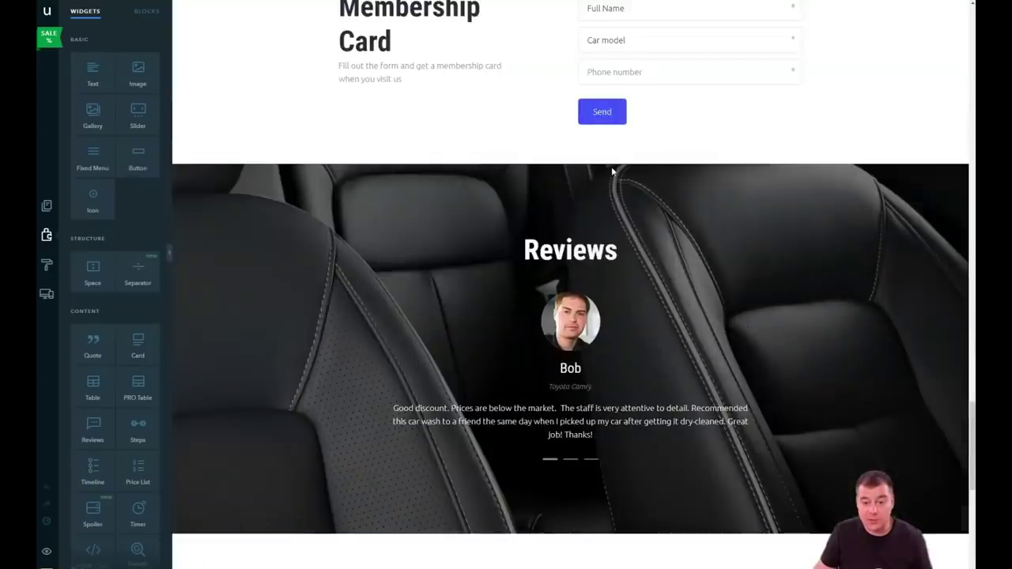
{"action": "left_click", "coordinate": [621, 187]}
Scroll back up to the '24/7 Car Wash in New York' hero.
{"action": "scroll", "coordinate": [623, 182], "scroll_direction": "up", "scroll_amount": 2}
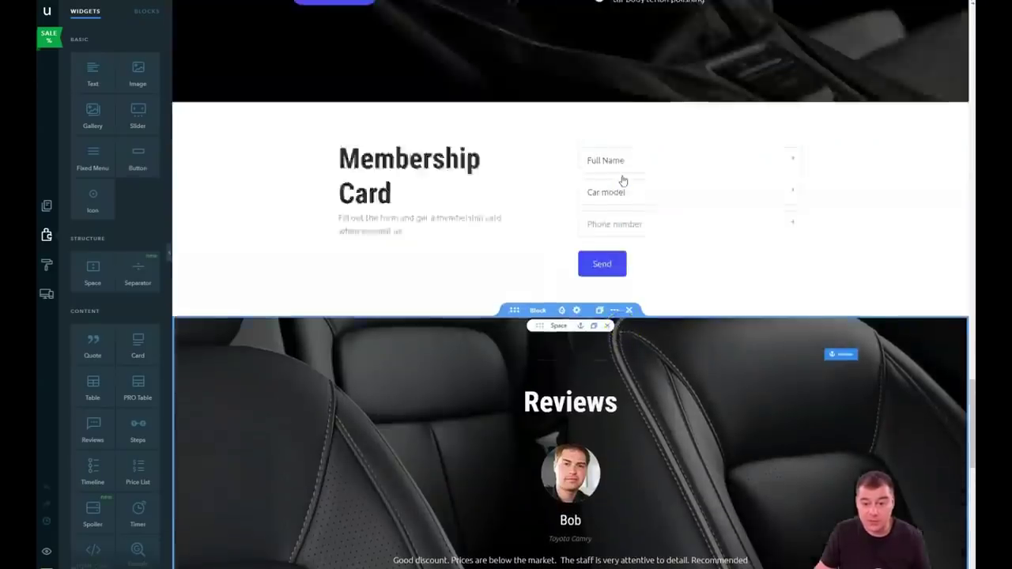
{"action": "scroll", "coordinate": [623, 182], "scroll_direction": "up", "scroll_amount": 3}
{"action": "scroll", "coordinate": [623, 182], "scroll_direction": "up", "scroll_amount": 3}
{"action": "scroll", "coordinate": [623, 182], "scroll_direction": "up", "scroll_amount": 3}
{"action": "scroll", "coordinate": [623, 181], "scroll_direction": "up", "scroll_amount": 3}
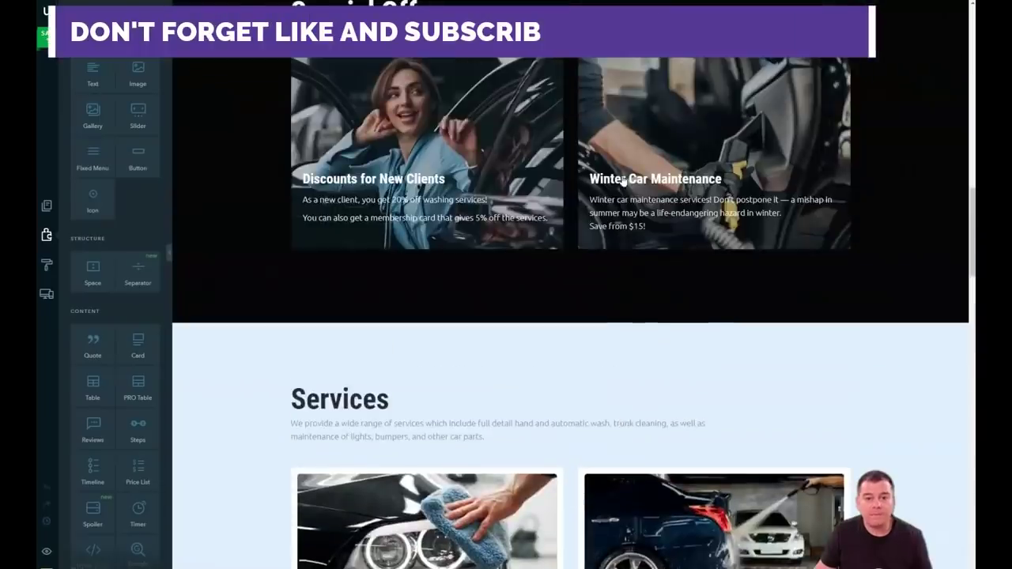
{"action": "scroll", "coordinate": [623, 182], "scroll_direction": "up", "scroll_amount": 3}
{"action": "scroll", "coordinate": [623, 182], "scroll_direction": "up", "scroll_amount": 3}
{"action": "scroll", "coordinate": [623, 181], "scroll_direction": "up", "scroll_amount": 3}
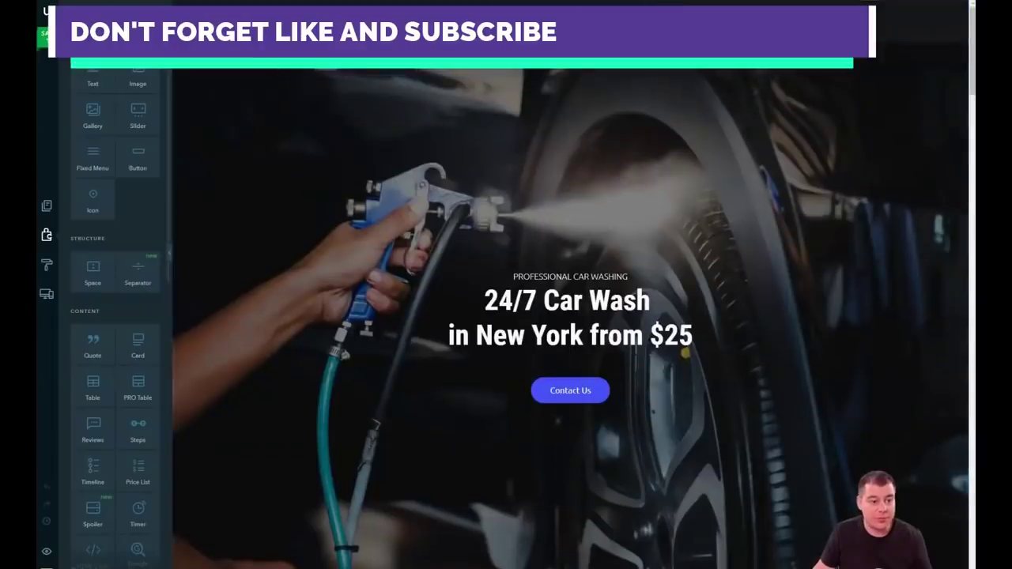
Show the page list with Home, 404, Privacy Policy, User Agreement and pop-up windows.
{"action": "left_click", "coordinate": [47, 206]}
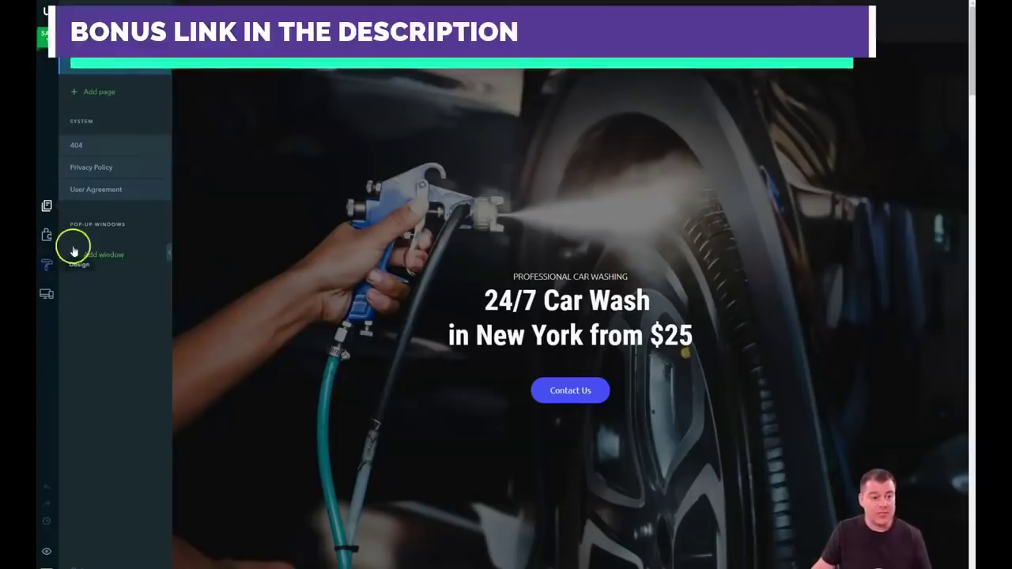
In the Design settings, look over the colours, then expand the Fonts section.
{"action": "left_click", "coordinate": [47, 264]}
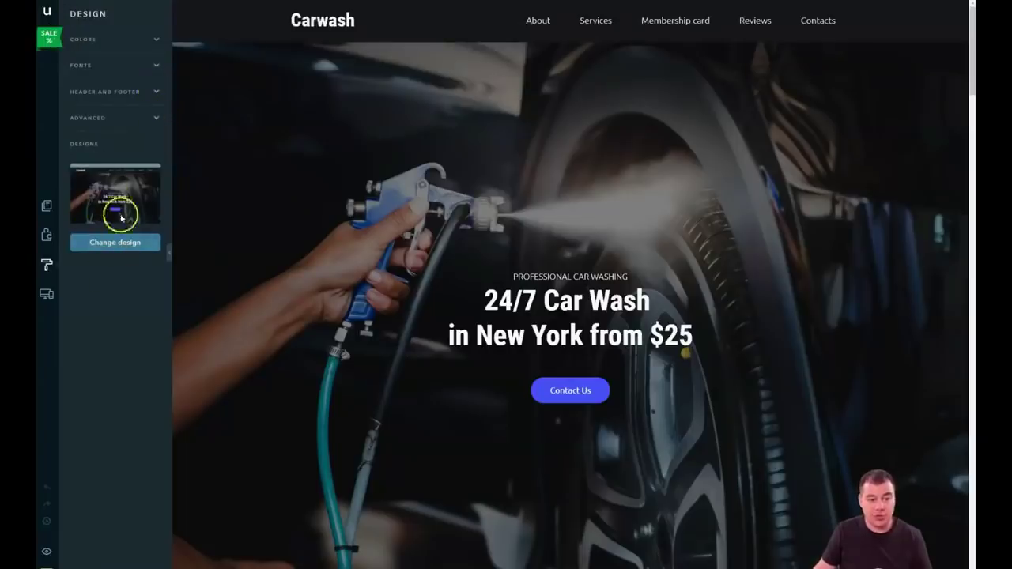
{"action": "left_click", "coordinate": [157, 42]}
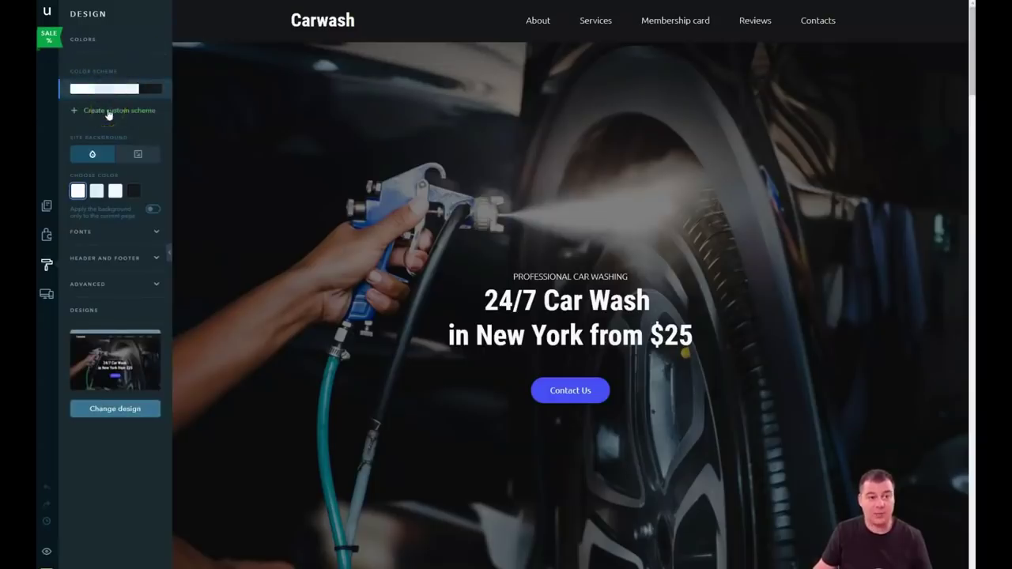
{"action": "mouse_move", "coordinate": [377, 151]}
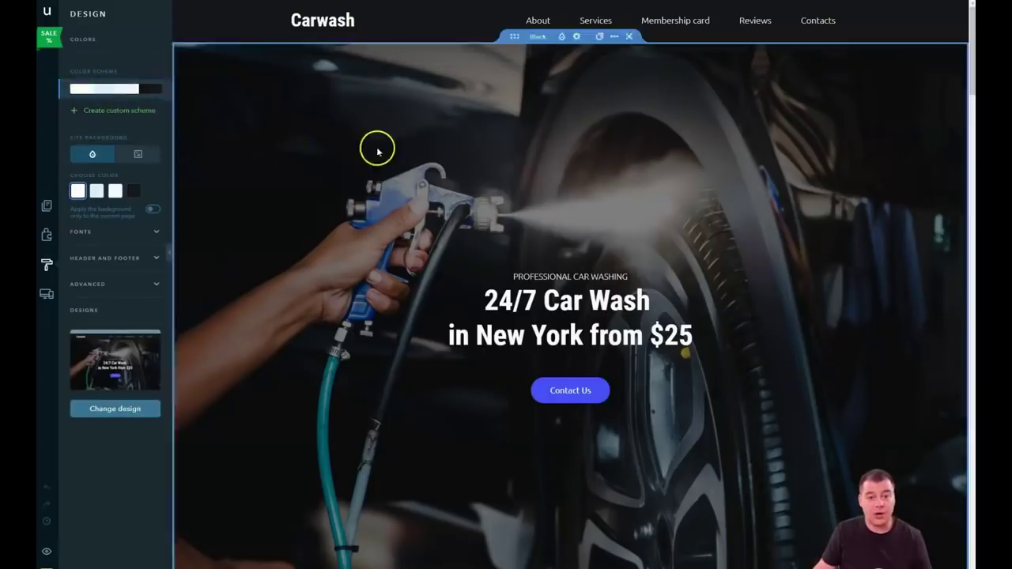
{"action": "scroll", "coordinate": [476, 176], "scroll_direction": "down", "scroll_amount": 3}
{"action": "scroll", "coordinate": [477, 177], "scroll_direction": "down", "scroll_amount": 3}
{"action": "scroll", "coordinate": [506, 229], "scroll_direction": "down", "scroll_amount": 2}
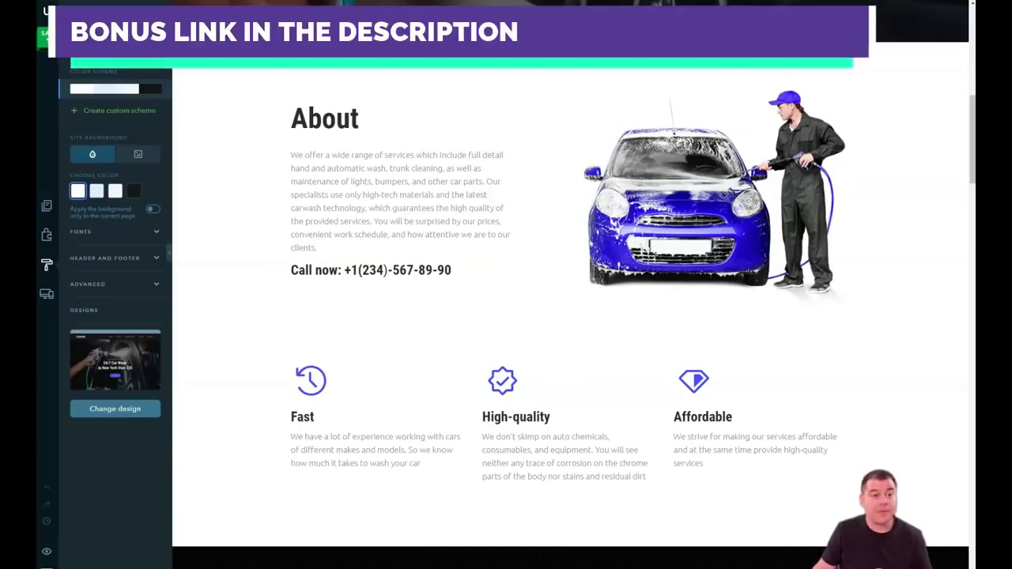
{"action": "scroll", "coordinate": [115, 237], "scroll_direction": "down", "scroll_amount": 1}
{"action": "scroll", "coordinate": [114, 237], "scroll_direction": "down", "scroll_amount": 4}
{"action": "left_click", "coordinate": [153, 73]}
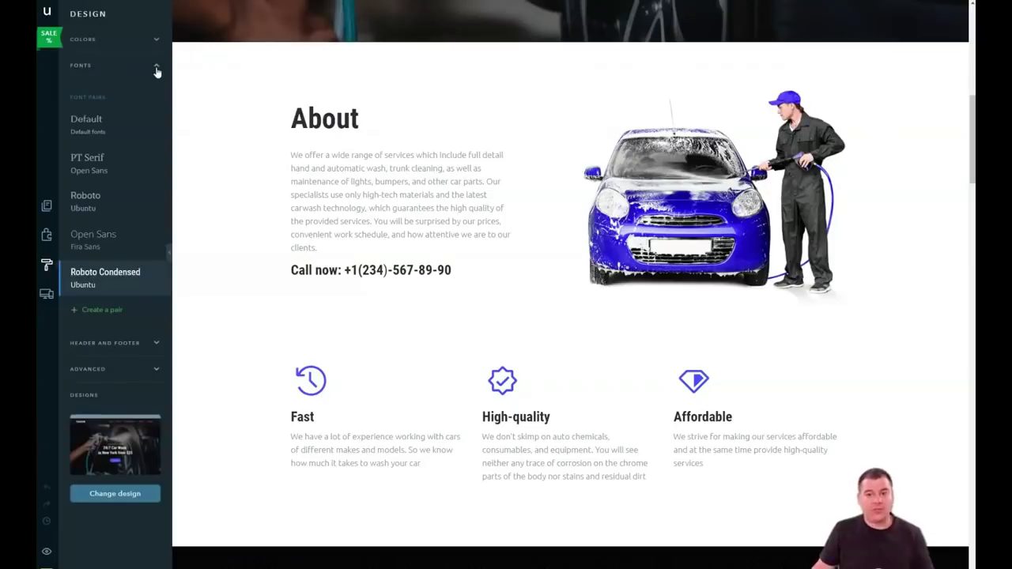
Preview Default, PT Serif, Roboto and Open Sans pairs, then keep Roboto Condensed and Ubuntu.
{"action": "left_click", "coordinate": [97, 126]}
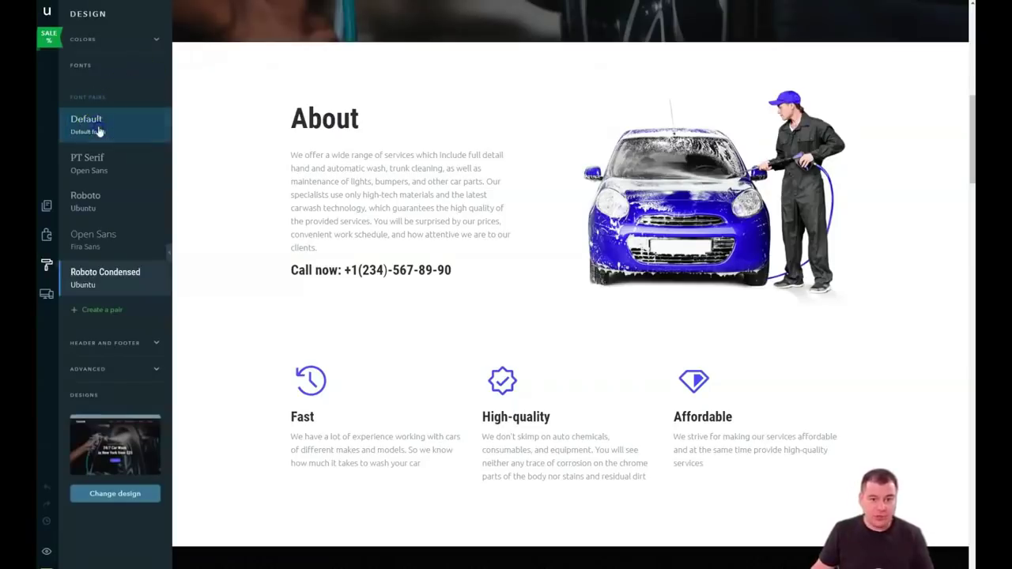
{"action": "left_click", "coordinate": [94, 162]}
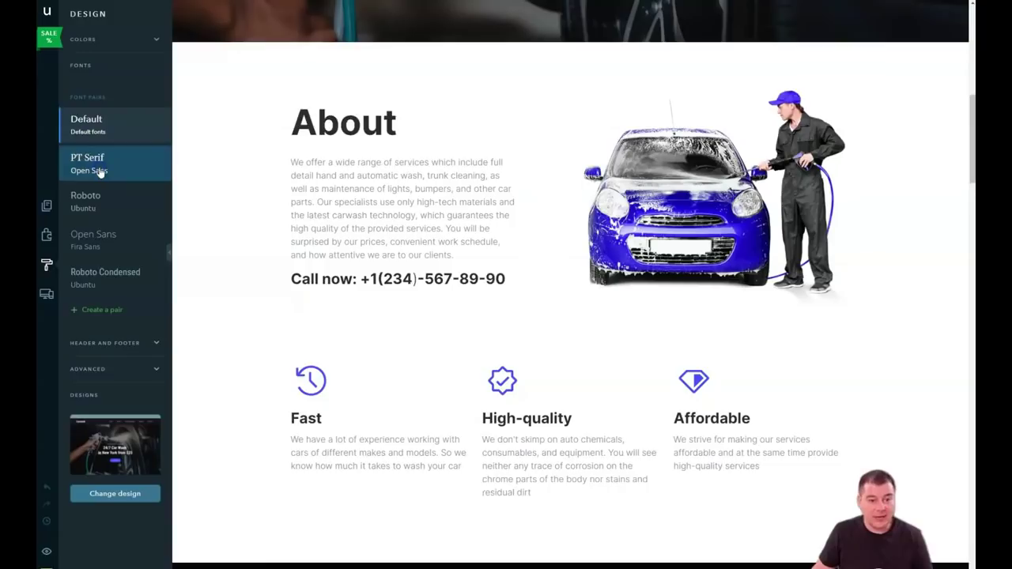
{"action": "left_click", "coordinate": [100, 172]}
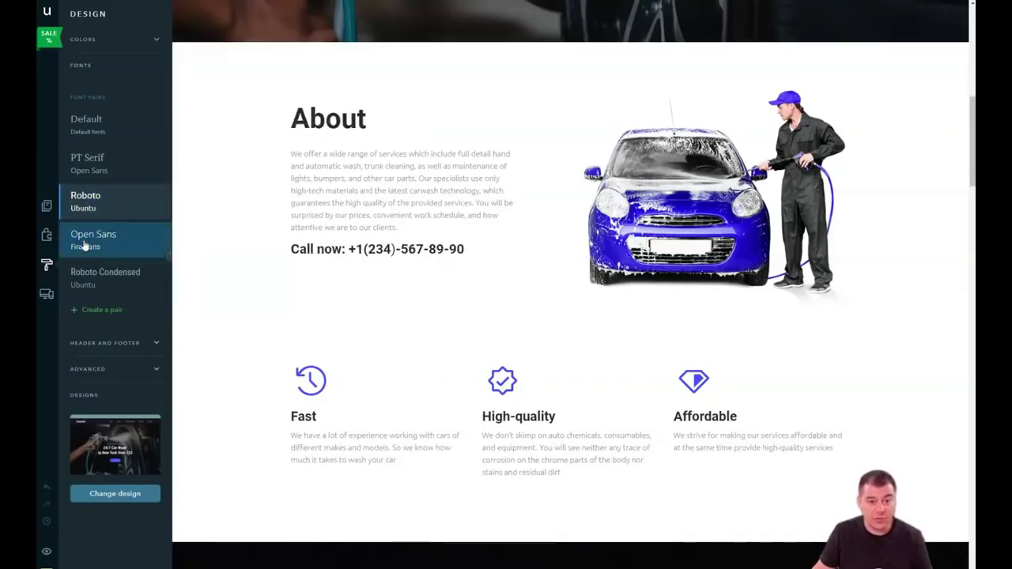
{"action": "left_click", "coordinate": [83, 246]}
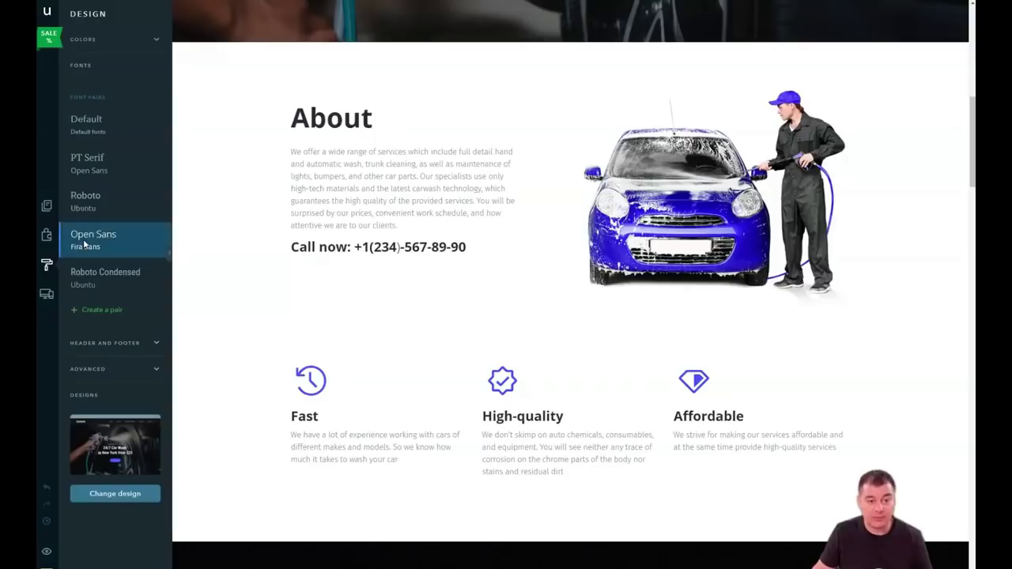
{"action": "left_click", "coordinate": [93, 277]}
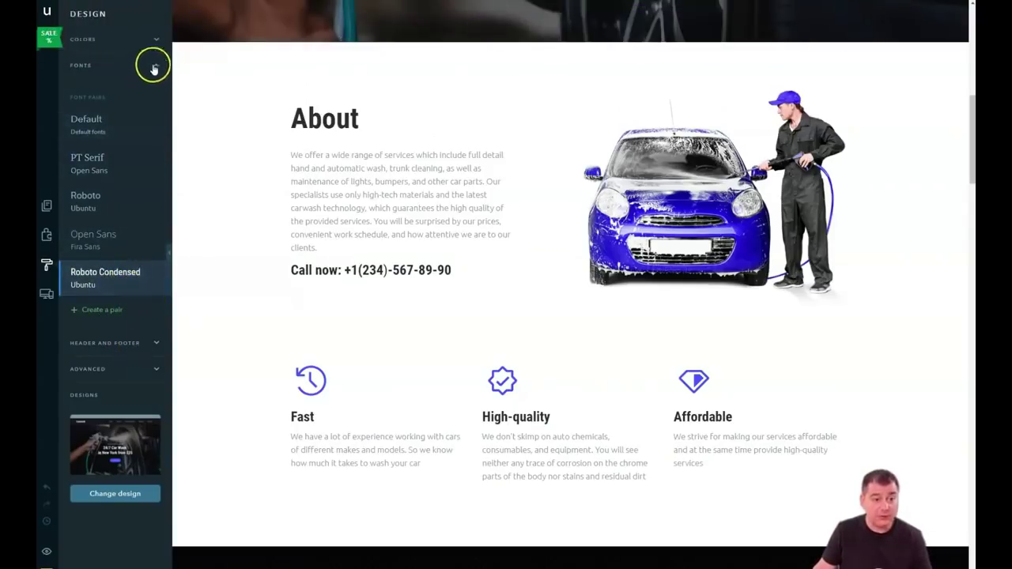
{"action": "left_click", "coordinate": [151, 66]}
Review the Header and Footer and Advanced options, then show the Adaptive View settings.
{"action": "left_click", "coordinate": [155, 93]}
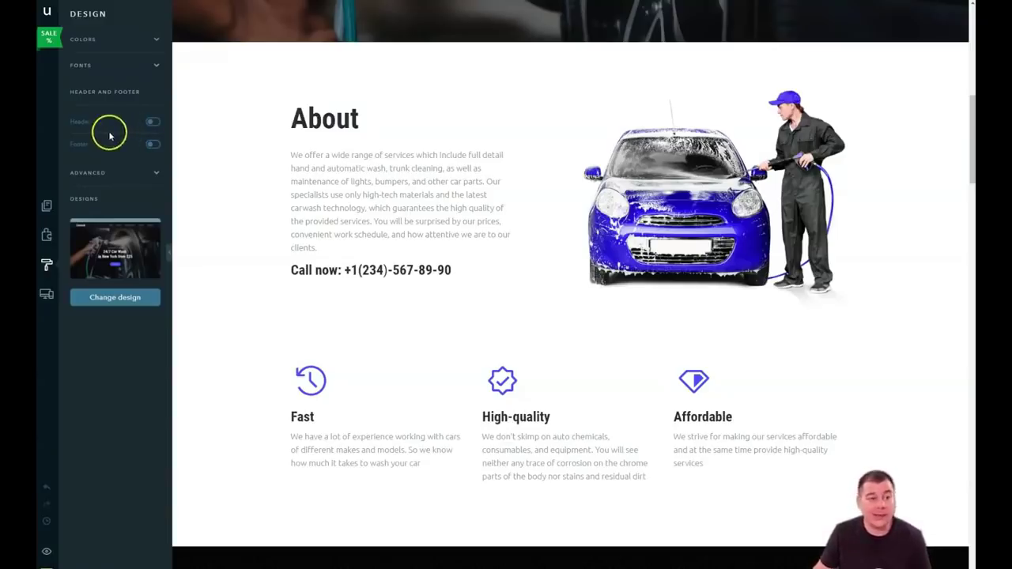
{"action": "left_click", "coordinate": [155, 174]}
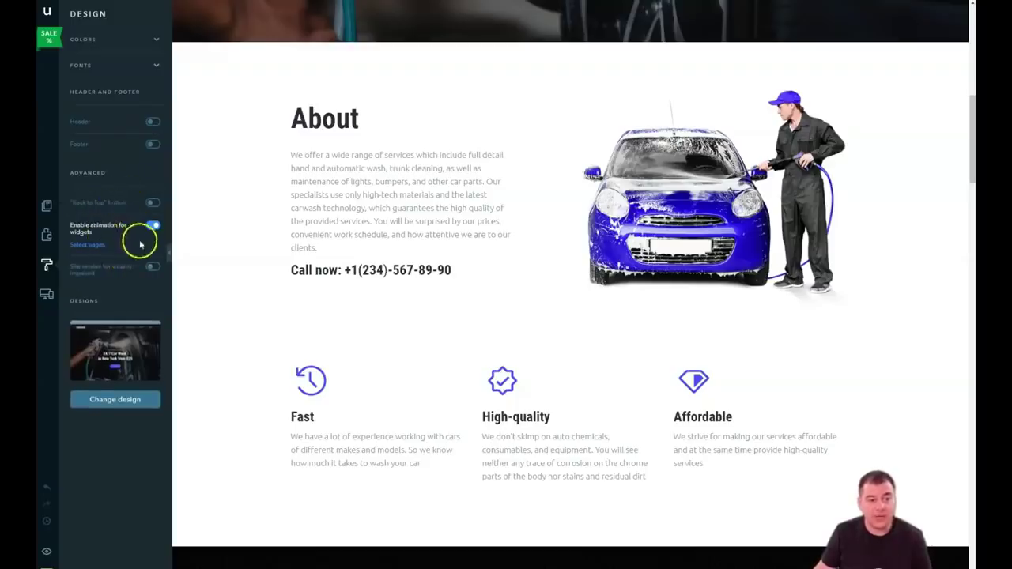
{"action": "left_click", "coordinate": [152, 68]}
{"action": "left_click", "coordinate": [44, 300]}
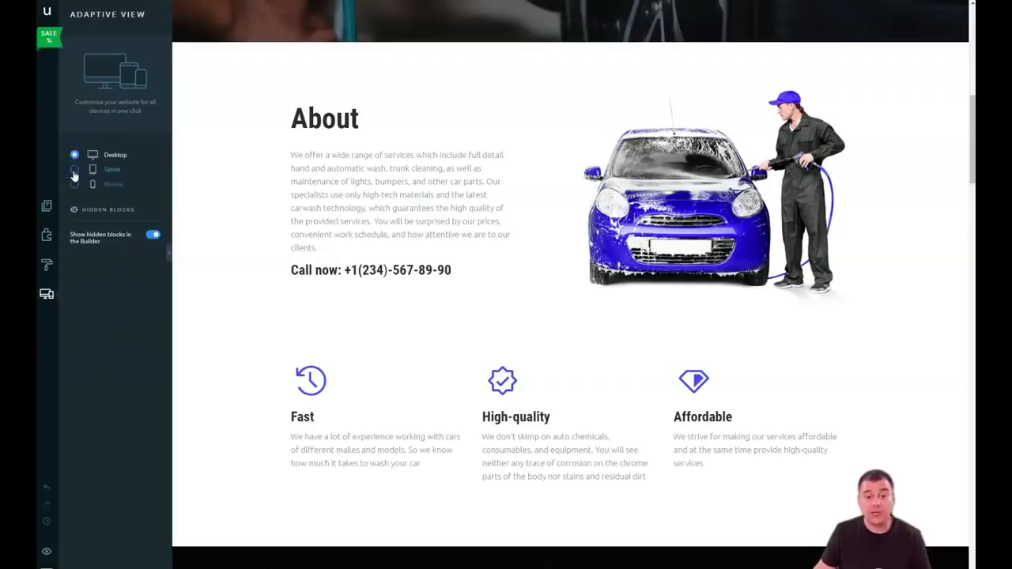
{"action": "left_click", "coordinate": [75, 170]}
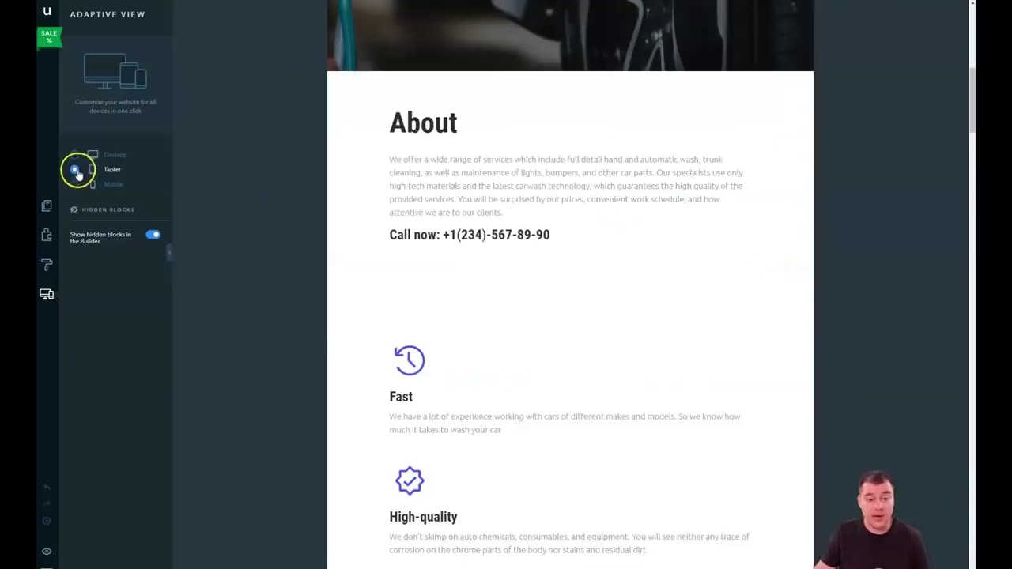
{"action": "scroll", "coordinate": [483, 301], "scroll_direction": "up", "scroll_amount": 4}
{"action": "scroll", "coordinate": [490, 300], "scroll_direction": "up", "scroll_amount": 3}
{"action": "scroll", "coordinate": [503, 302], "scroll_direction": "down", "scroll_amount": 3}
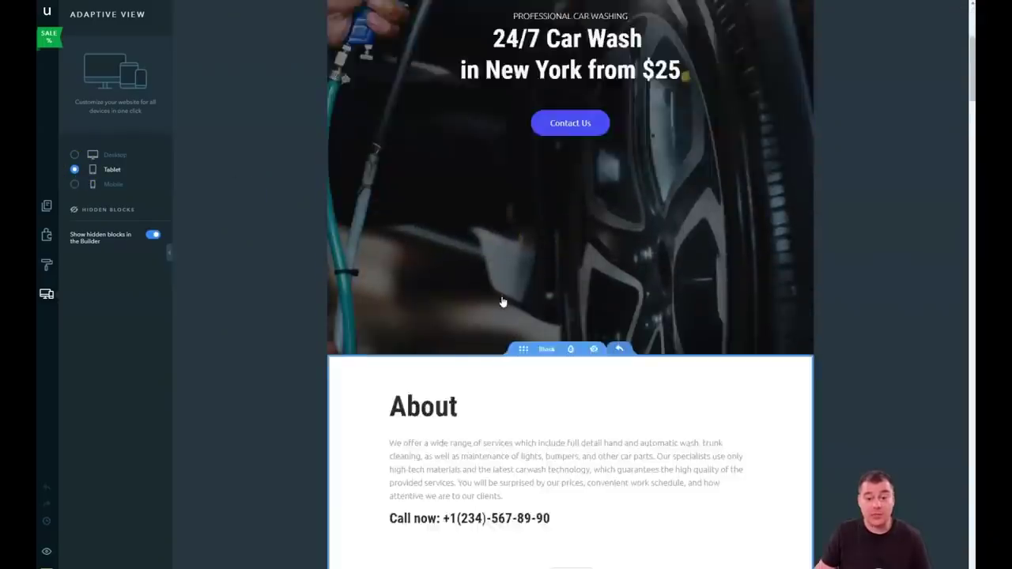
{"action": "scroll", "coordinate": [503, 302], "scroll_direction": "down", "scroll_amount": 10}
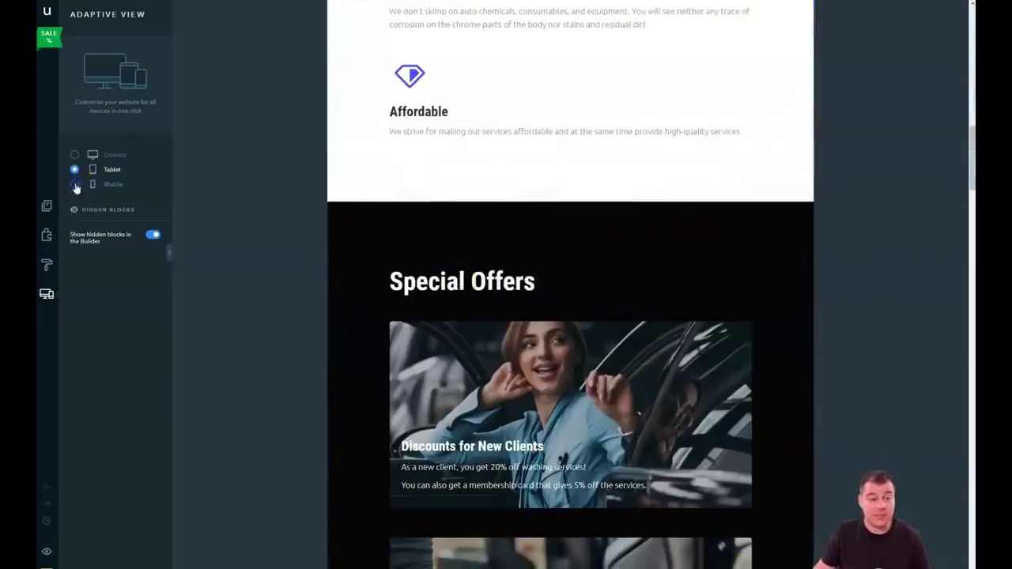
{"action": "left_click", "coordinate": [75, 185]}
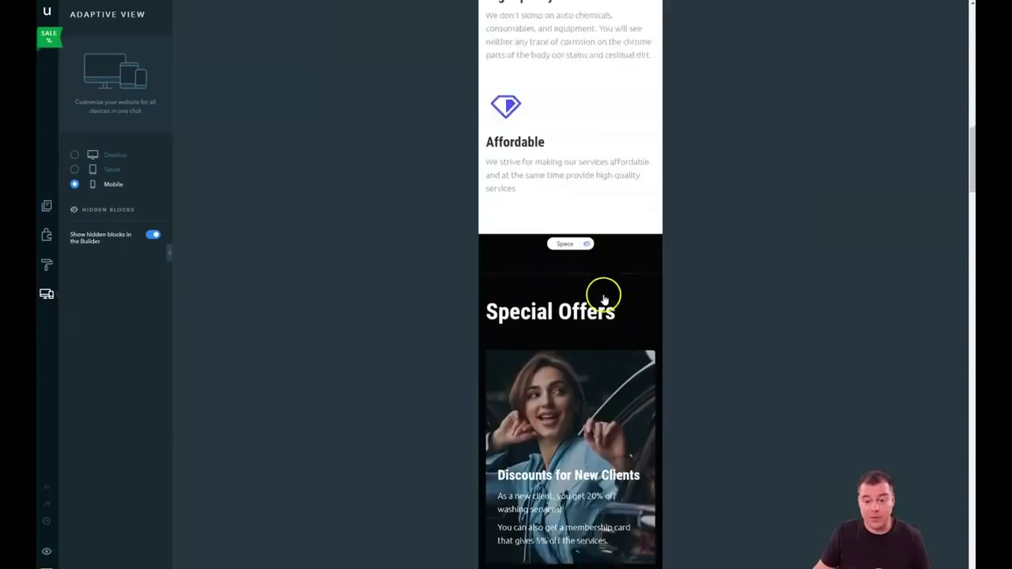
{"action": "scroll", "coordinate": [603, 299], "scroll_direction": "down", "scroll_amount": 2}
{"action": "scroll", "coordinate": [603, 299], "scroll_direction": "down", "scroll_amount": 3}
{"action": "scroll", "coordinate": [603, 297], "scroll_direction": "down", "scroll_amount": 2}
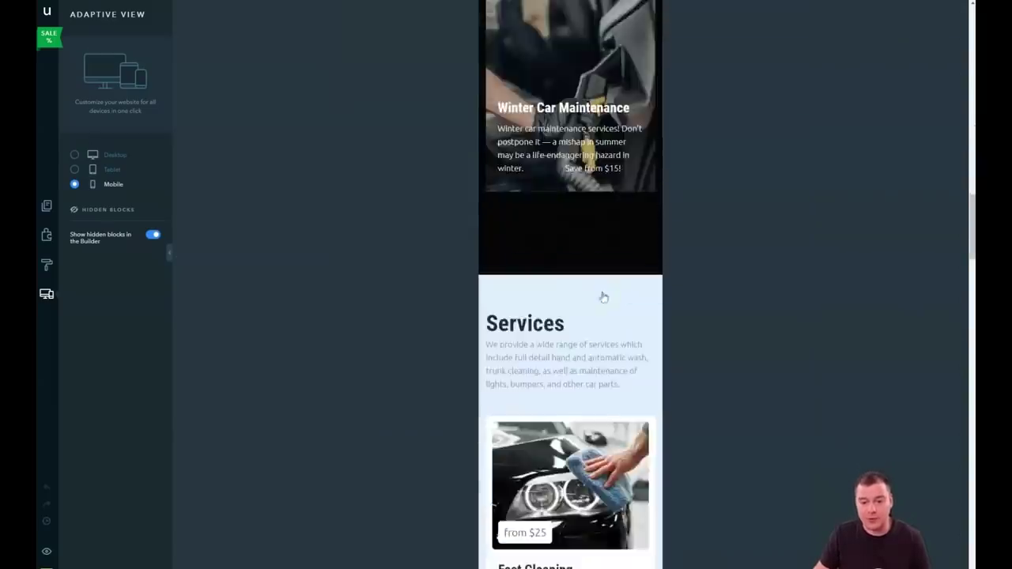
{"action": "scroll", "coordinate": [603, 297], "scroll_direction": "down", "scroll_amount": 3}
{"action": "scroll", "coordinate": [603, 297], "scroll_direction": "down", "scroll_amount": 4}
{"action": "scroll", "coordinate": [603, 297], "scroll_direction": "down", "scroll_amount": 4}
{"action": "scroll", "coordinate": [603, 297], "scroll_direction": "down", "scroll_amount": 2}
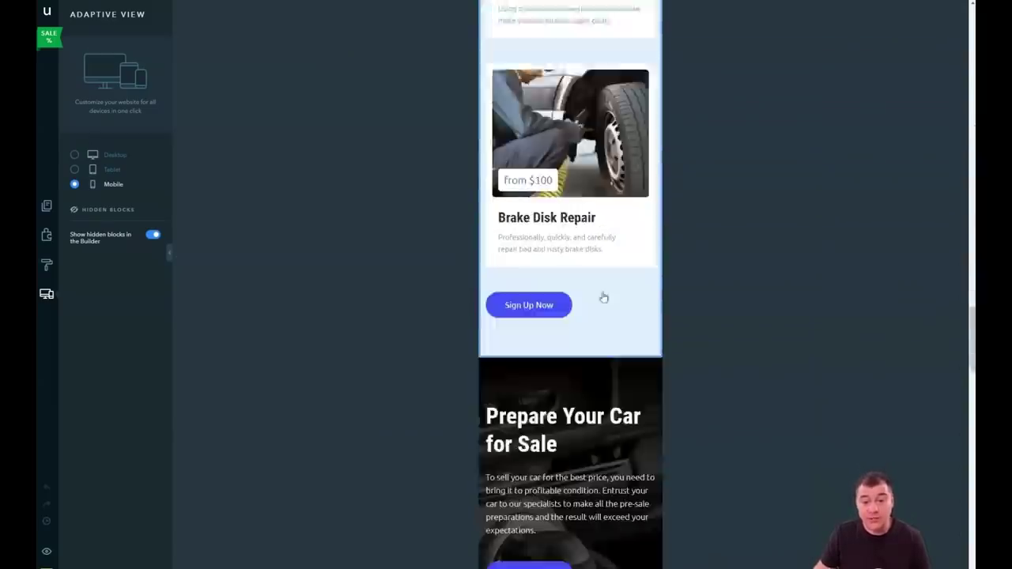
{"action": "scroll", "coordinate": [603, 297], "scroll_direction": "down", "scroll_amount": 1}
{"action": "scroll", "coordinate": [603, 297], "scroll_direction": "up", "scroll_amount": 5}
{"action": "scroll", "coordinate": [603, 297], "scroll_direction": "up", "scroll_amount": 3}
{"action": "scroll", "coordinate": [603, 298], "scroll_direction": "up", "scroll_amount": 4}
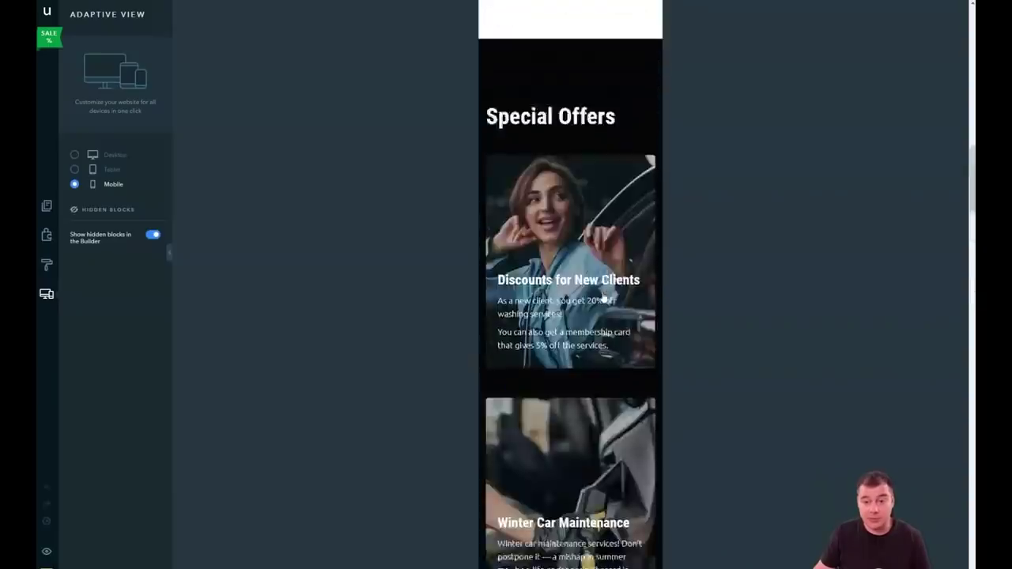
{"action": "scroll", "coordinate": [603, 299], "scroll_direction": "up", "scroll_amount": 3}
{"action": "scroll", "coordinate": [603, 299], "scroll_direction": "up", "scroll_amount": 5}
{"action": "scroll", "coordinate": [603, 297], "scroll_direction": "up", "scroll_amount": 5}
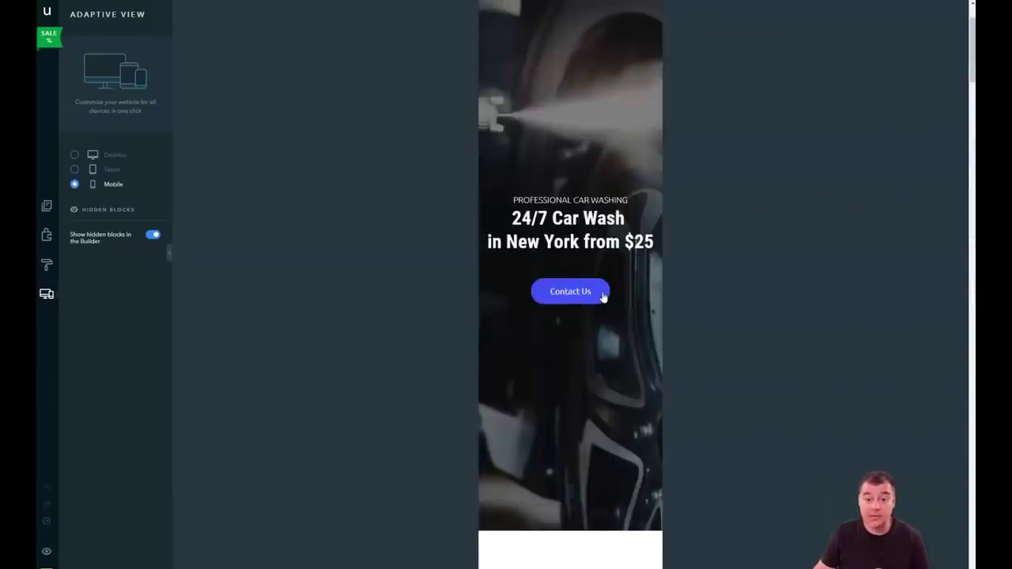
{"action": "scroll", "coordinate": [604, 297], "scroll_direction": "up", "scroll_amount": 2}
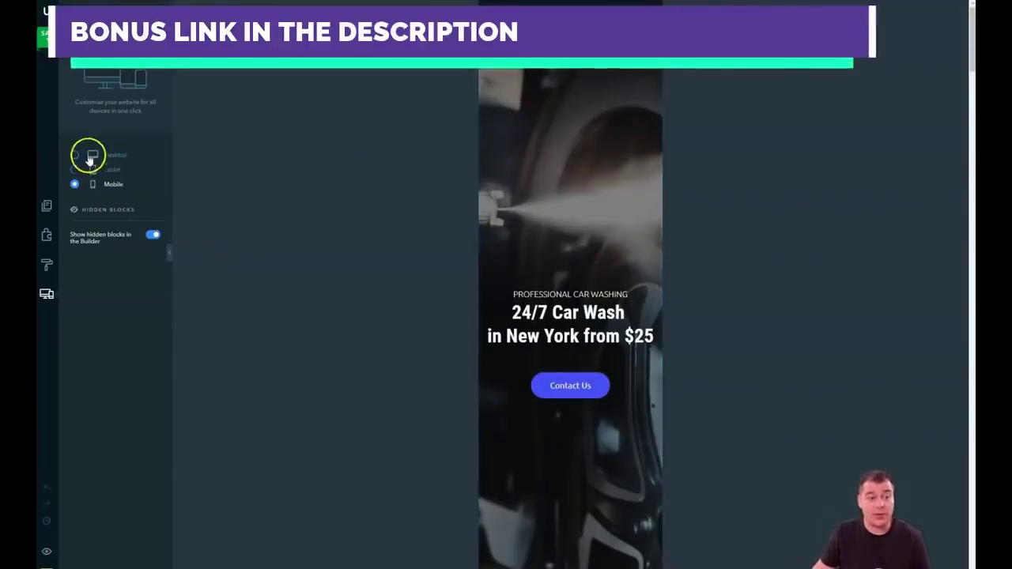
Back in desktop view, set the hero block's overlay opacity to 60%.
{"action": "left_click", "coordinate": [76, 155]}
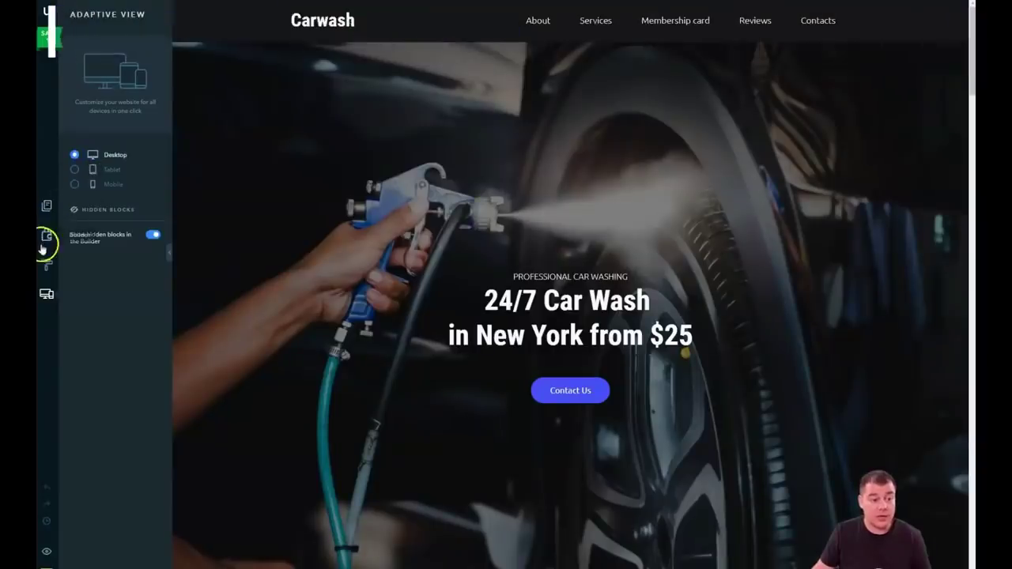
{"action": "left_click", "coordinate": [47, 235]}
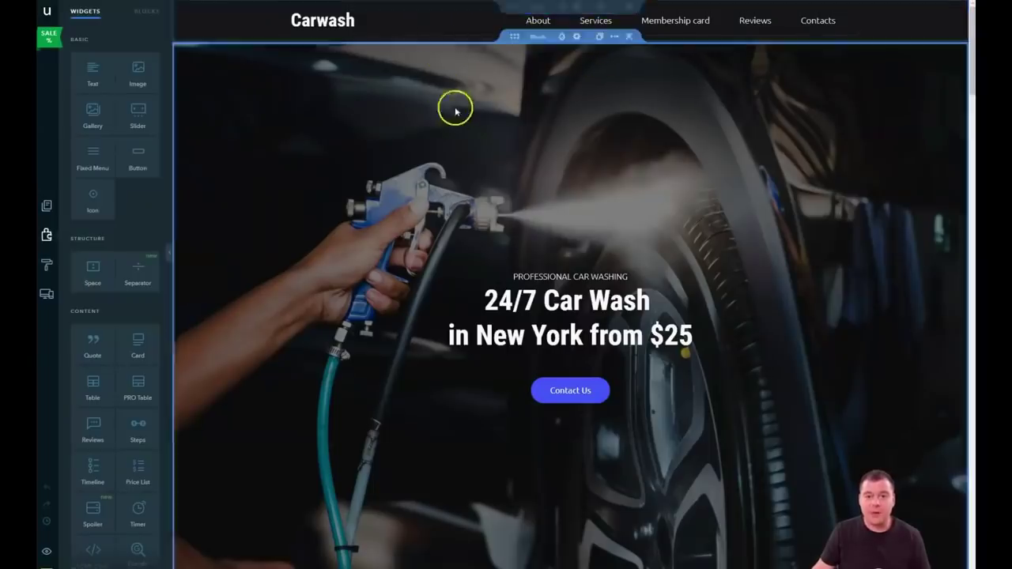
{"action": "mouse_move", "coordinate": [553, 237]}
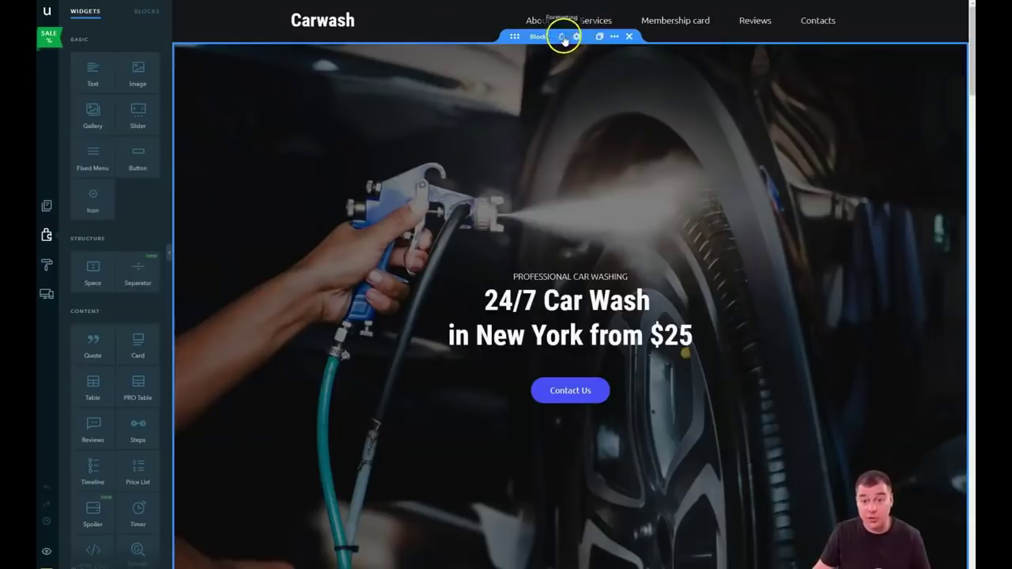
{"action": "left_click", "coordinate": [561, 38]}
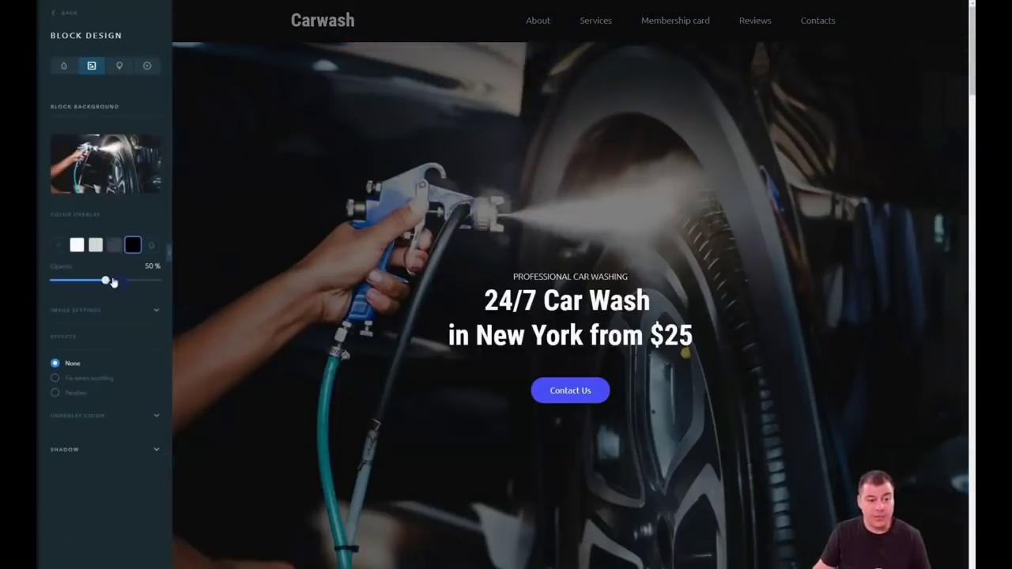
{"action": "left_click", "coordinate": [113, 282]}
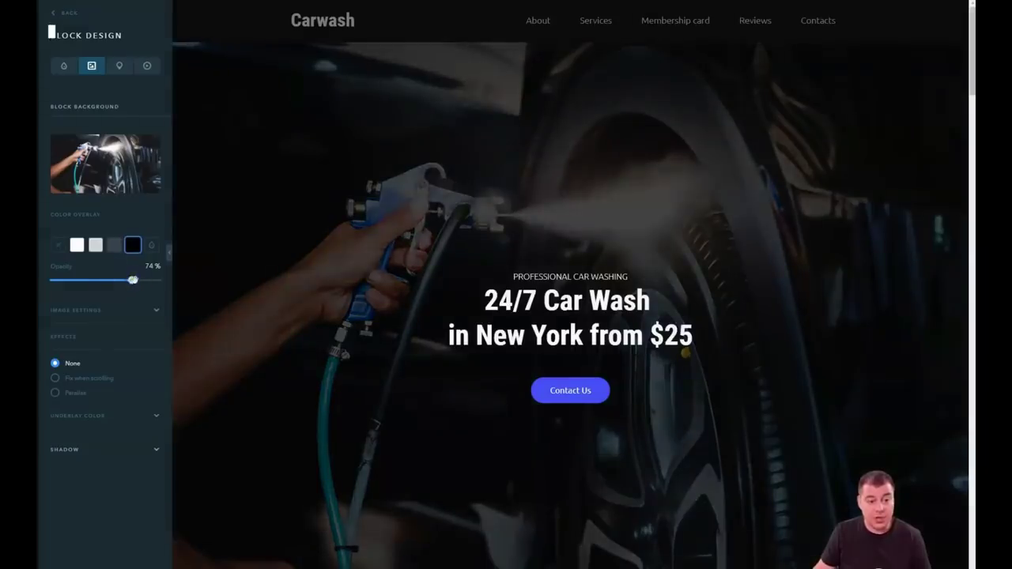
{"action": "left_click_drag", "start_coordinate": [133, 280], "coordinate": [79, 281]}
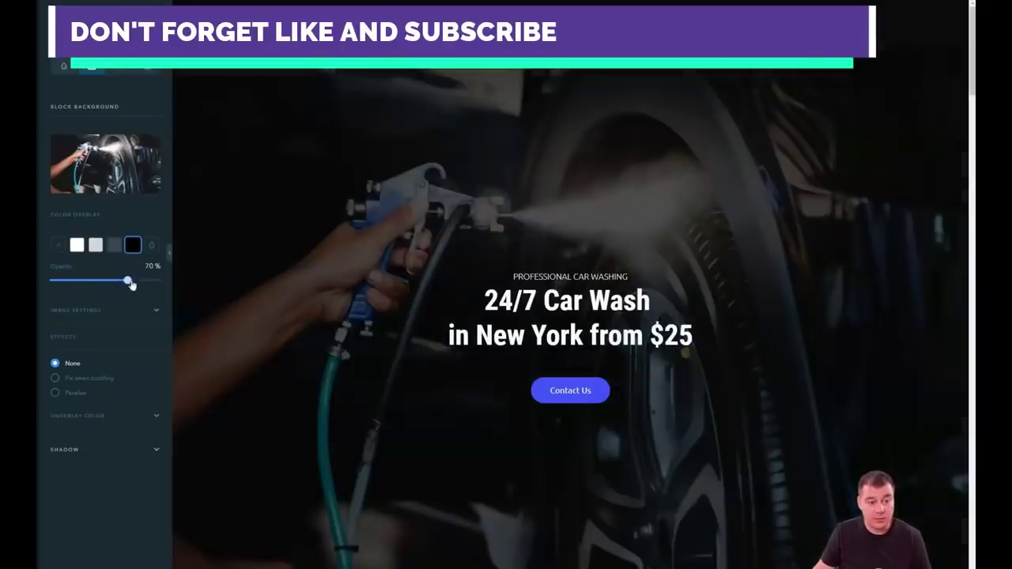
{"action": "left_click_drag", "start_coordinate": [127, 280], "coordinate": [116, 281]}
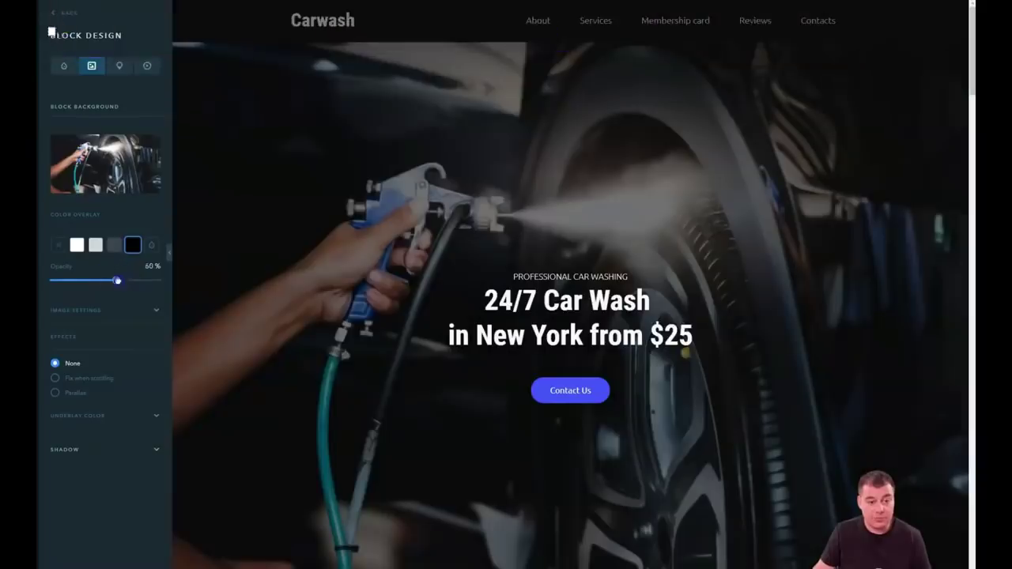
Check the hero background options and bring up the image library to replace it.
{"action": "left_click", "coordinate": [153, 311]}
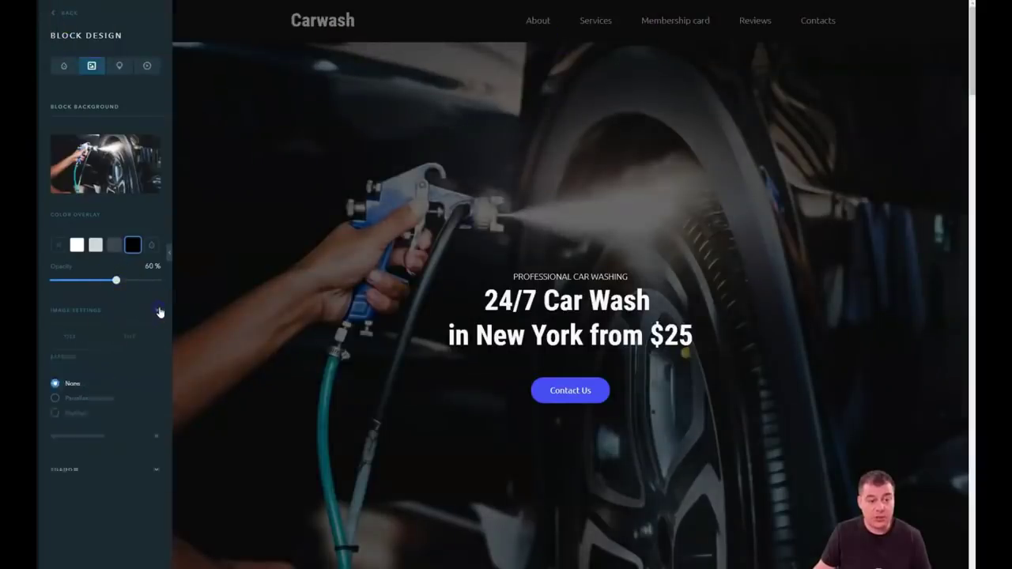
{"action": "left_click", "coordinate": [157, 311]}
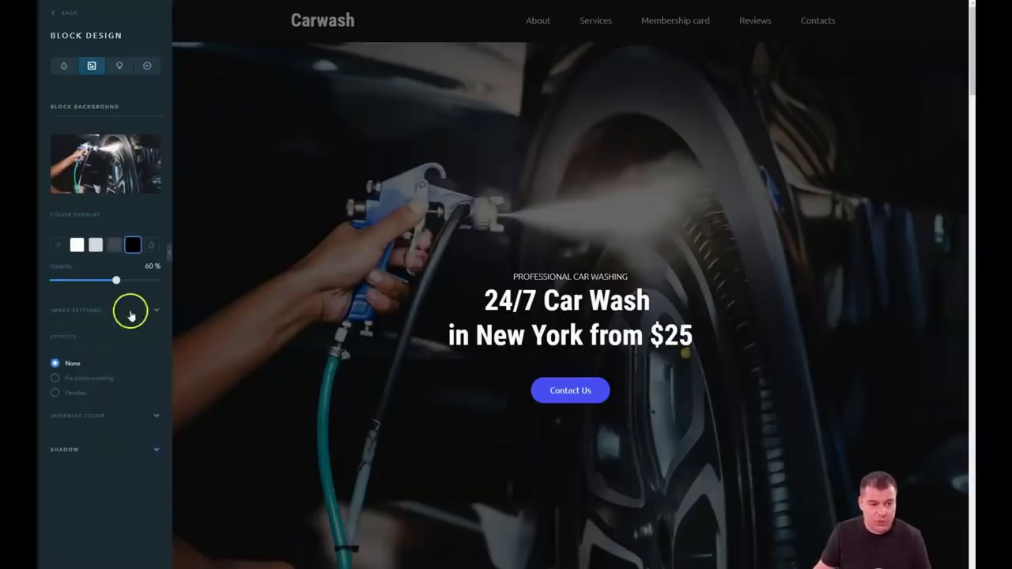
{"action": "left_click", "coordinate": [158, 338]}
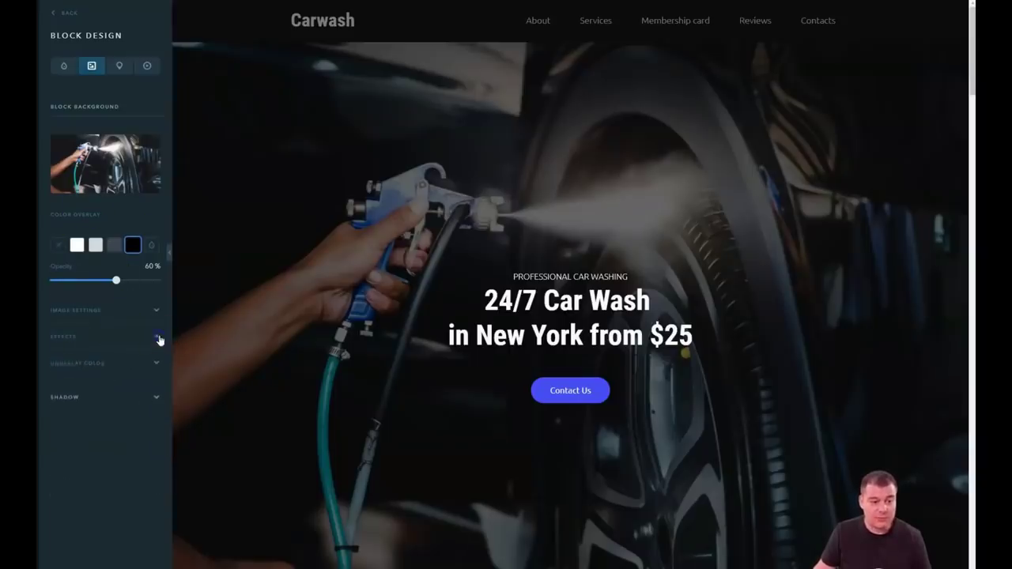
{"action": "left_click", "coordinate": [96, 164]}
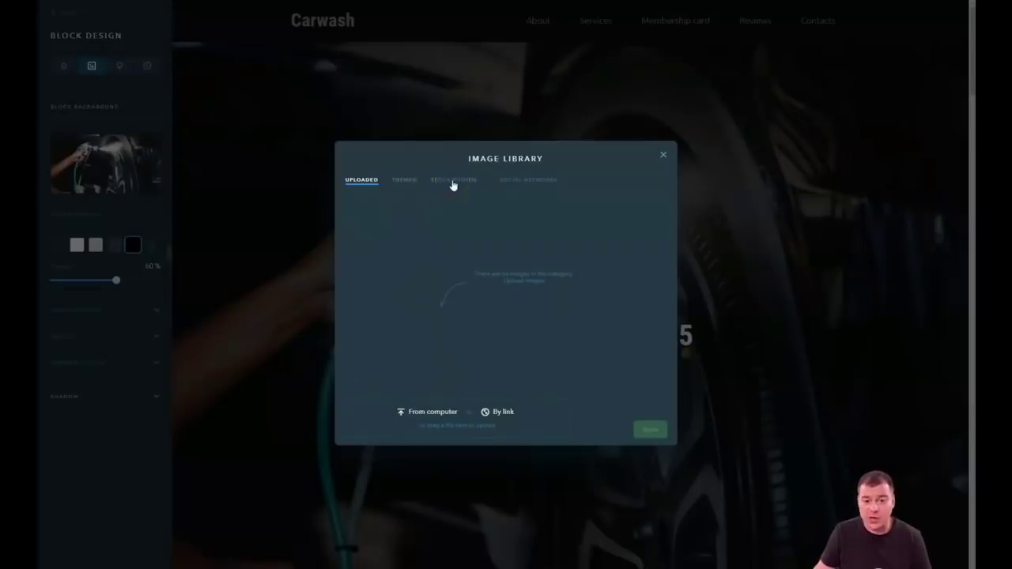
Try the themed red car wheel photo as the hero background.
{"action": "left_click", "coordinate": [403, 181]}
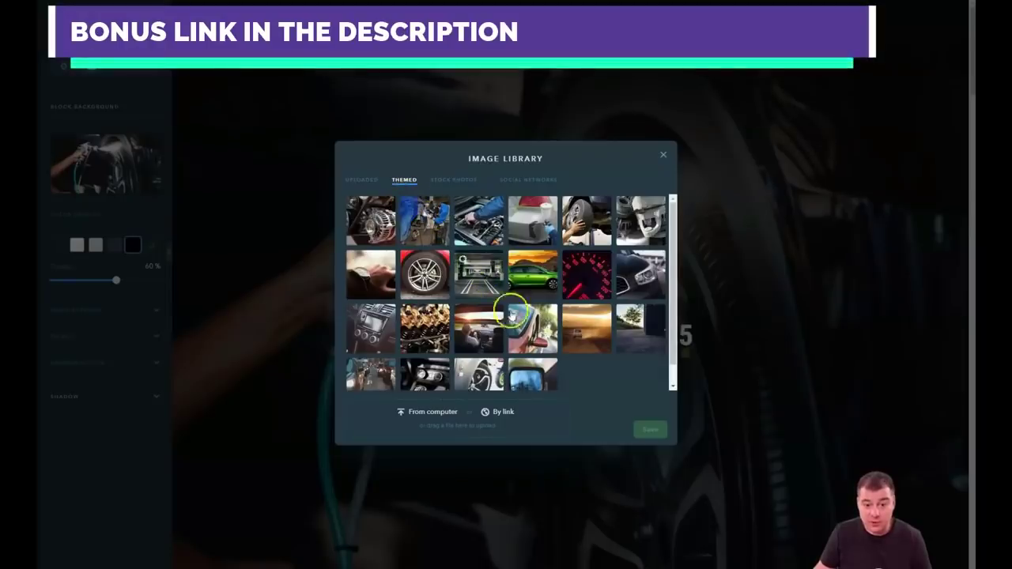
{"action": "scroll", "coordinate": [486, 336], "scroll_direction": "down", "scroll_amount": 1}
{"action": "scroll", "coordinate": [474, 324], "scroll_direction": "up", "scroll_amount": 1}
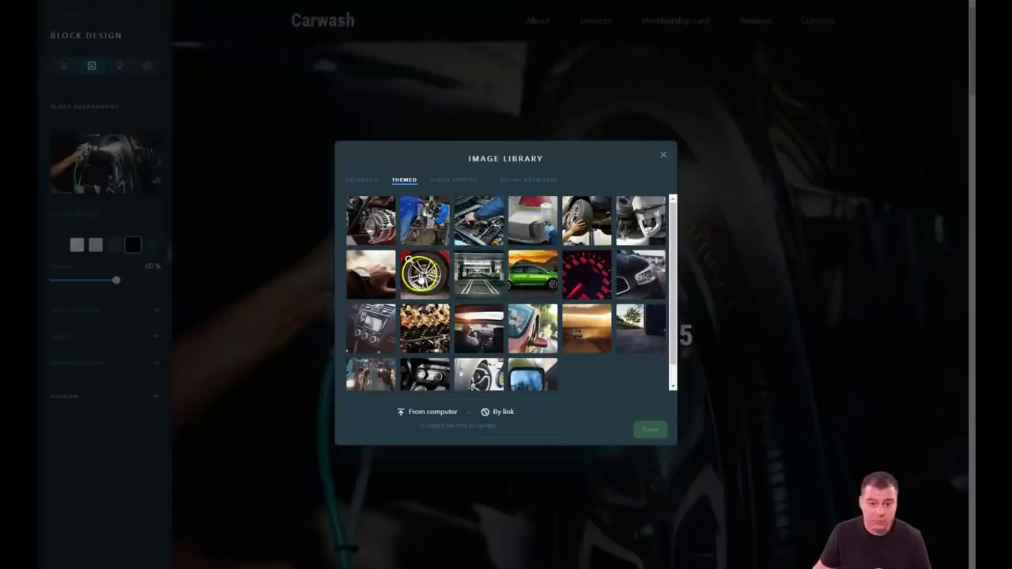
{"action": "left_click", "coordinate": [427, 275]}
{"action": "left_click", "coordinate": [649, 432]}
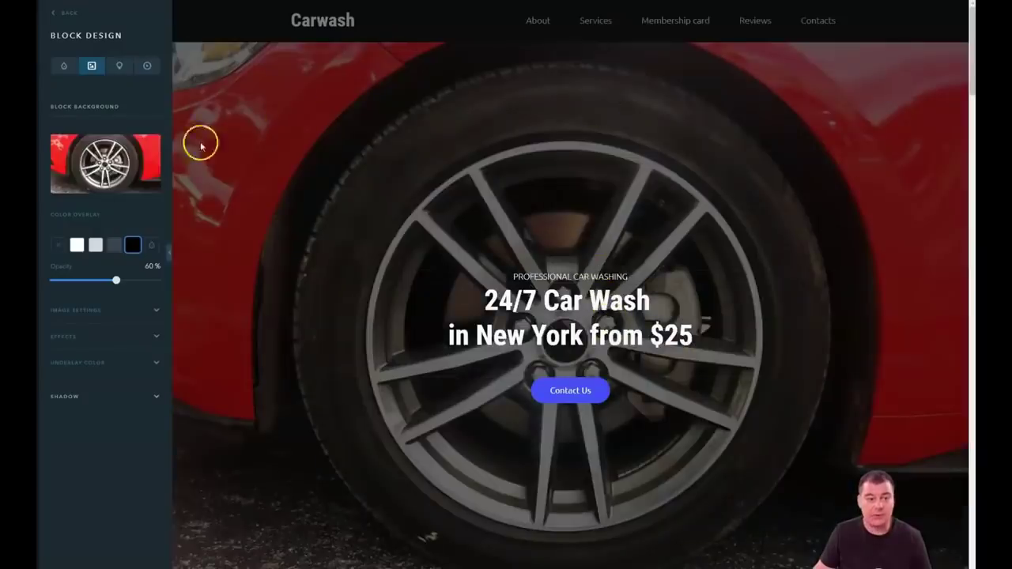
Replace it with the themed rain-spattered car side mirror photo.
{"action": "left_click", "coordinate": [117, 165]}
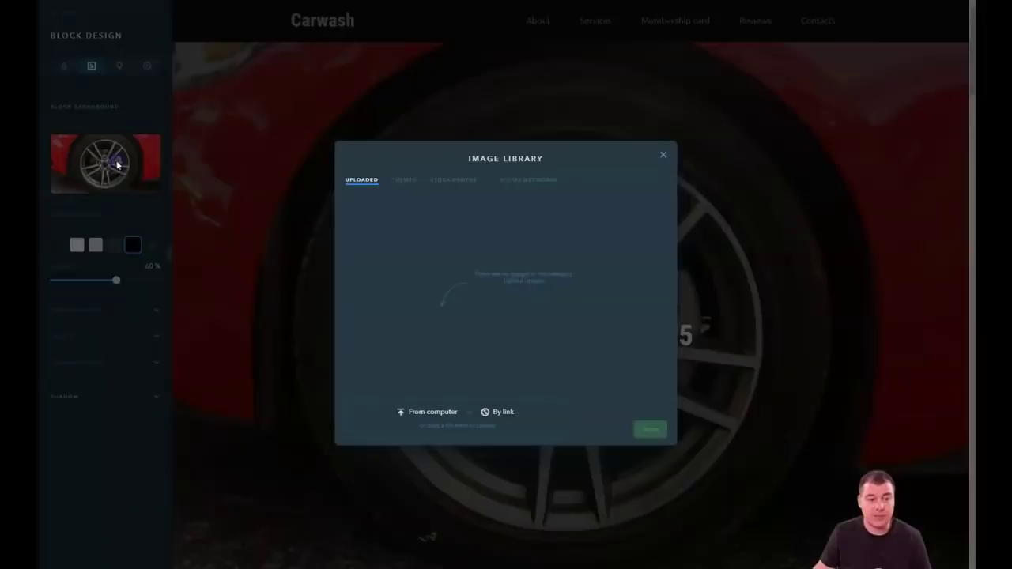
{"action": "left_click", "coordinate": [406, 183]}
{"action": "scroll", "coordinate": [469, 324], "scroll_direction": "down", "scroll_amount": 2}
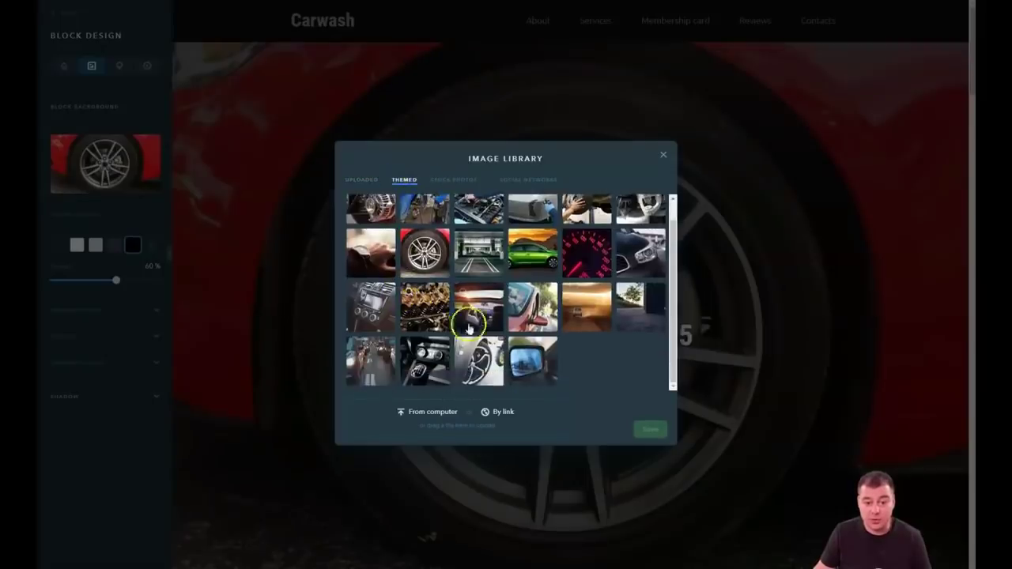
{"action": "left_click", "coordinate": [528, 360]}
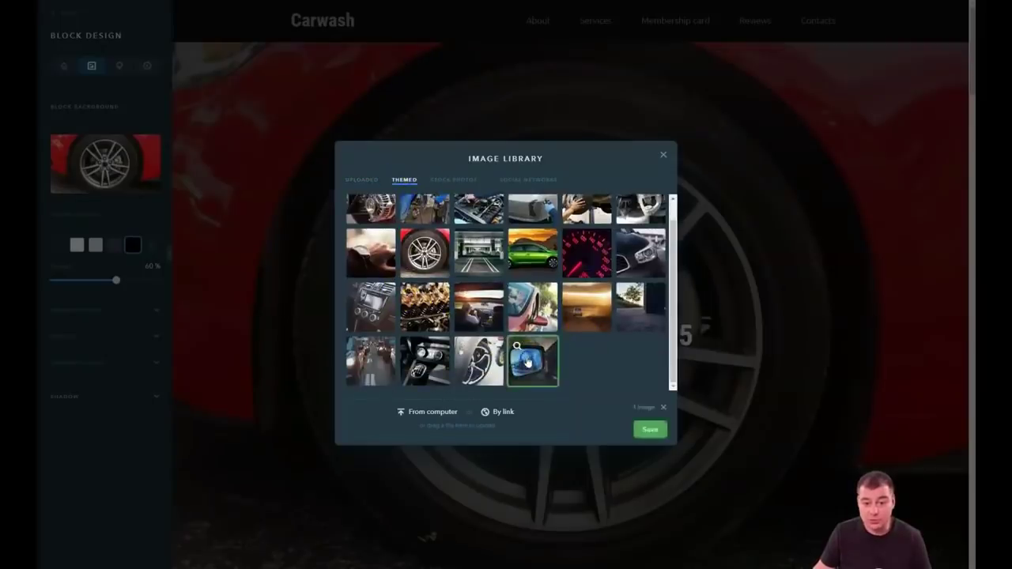
{"action": "left_click", "coordinate": [649, 430]}
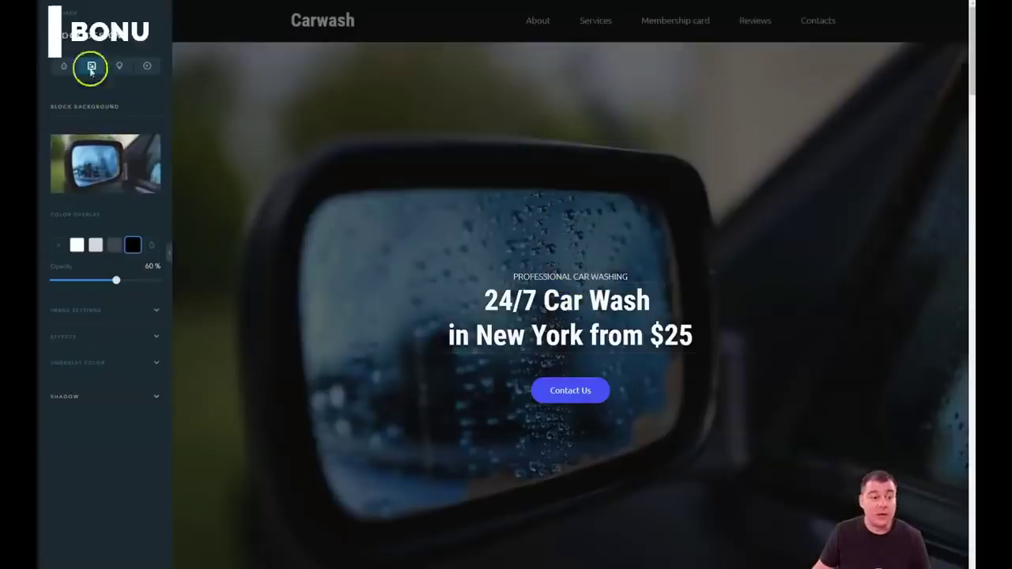
Make the hero heading '24/7 Car Wash in New York from $25' italic.
{"action": "left_click", "coordinate": [409, 350]}
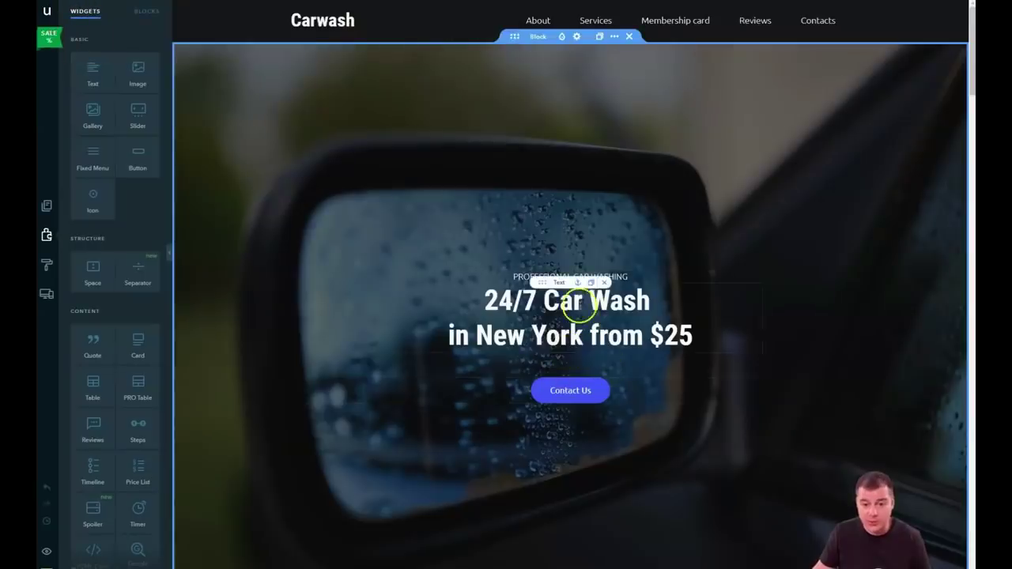
{"action": "left_click", "coordinate": [576, 305]}
{"action": "left_click", "coordinate": [681, 336]}
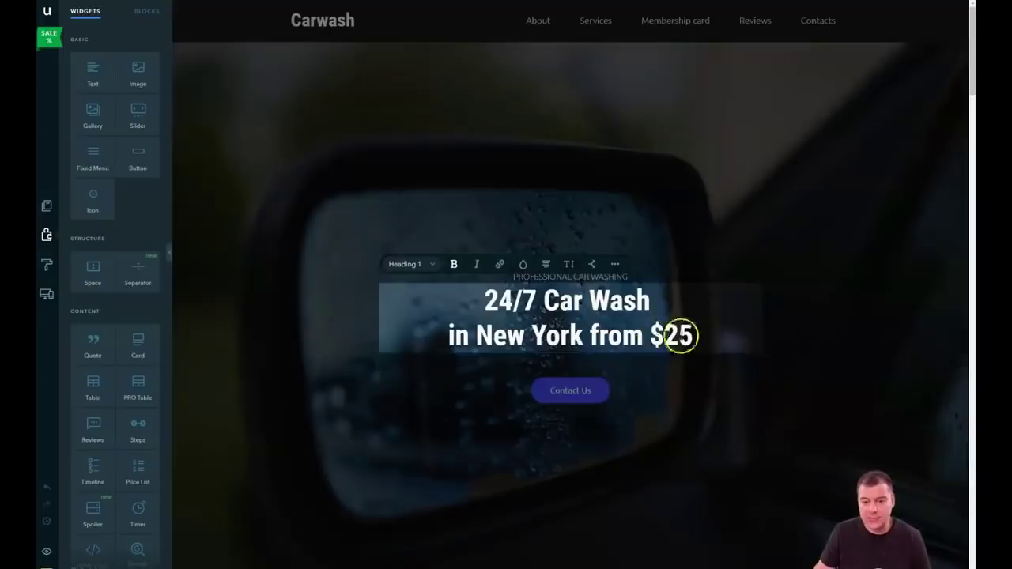
{"action": "left_click_drag", "start_coordinate": [689, 339], "coordinate": [446, 290]}
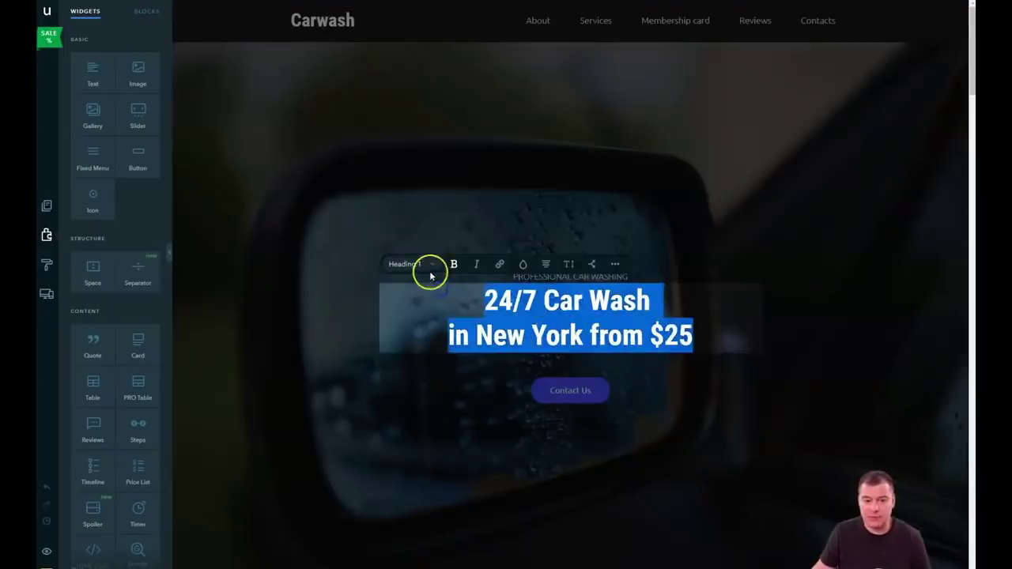
{"action": "left_click", "coordinate": [476, 266]}
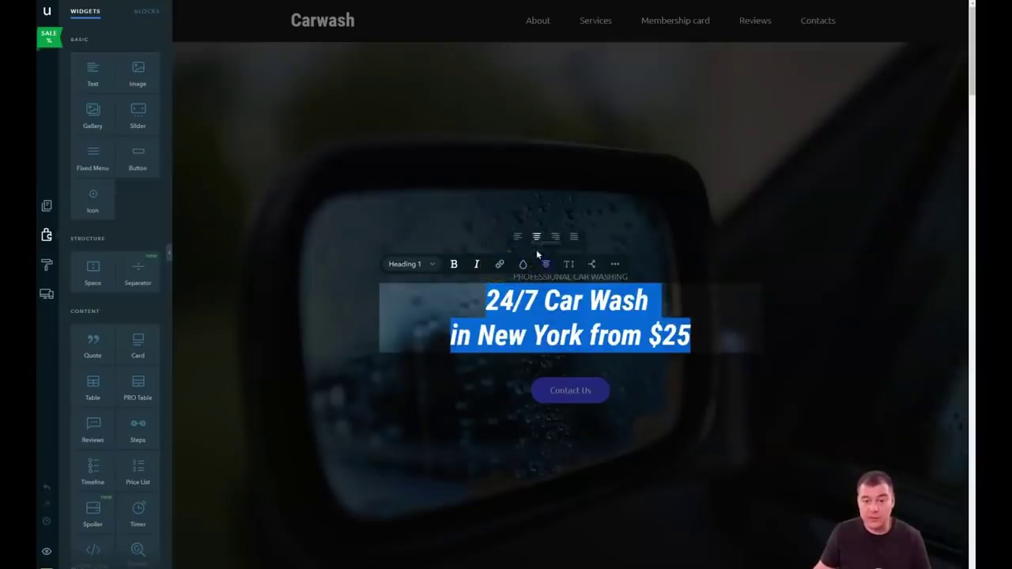
Keep the heading centre-aligned and enlarge its text to about 71 px.
{"action": "left_click", "coordinate": [516, 237]}
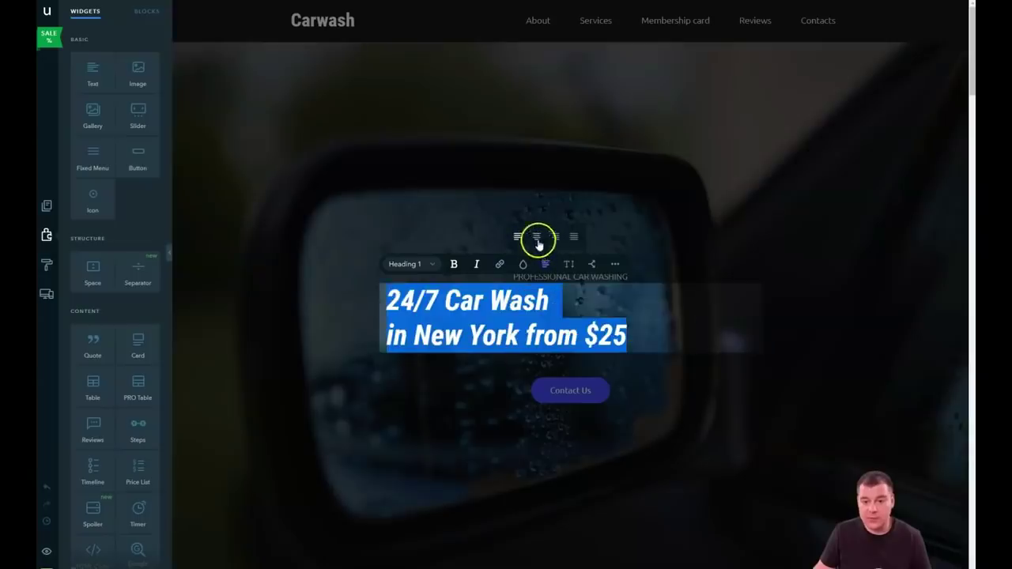
{"action": "left_click", "coordinate": [536, 239]}
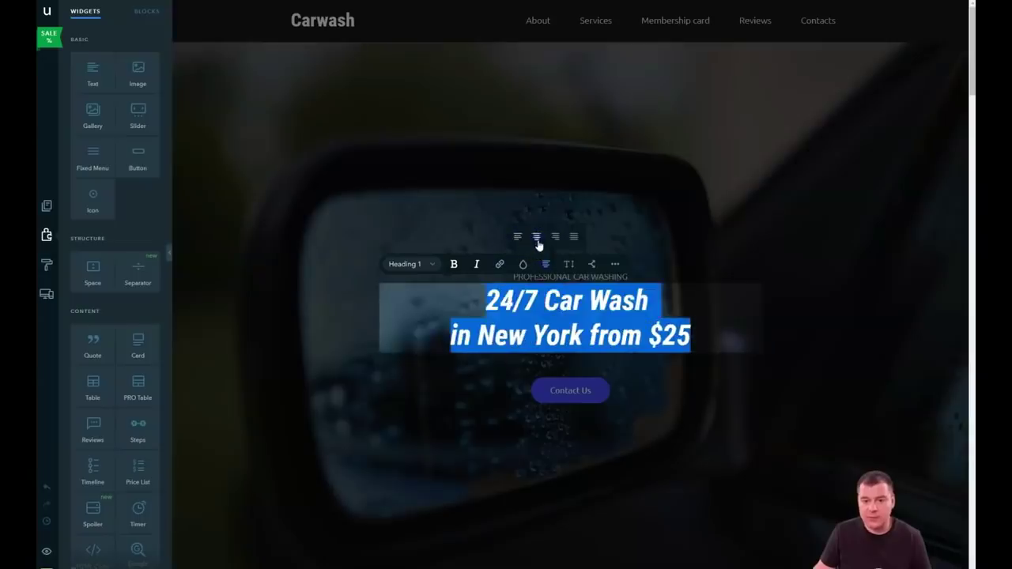
{"action": "left_click", "coordinate": [569, 265]}
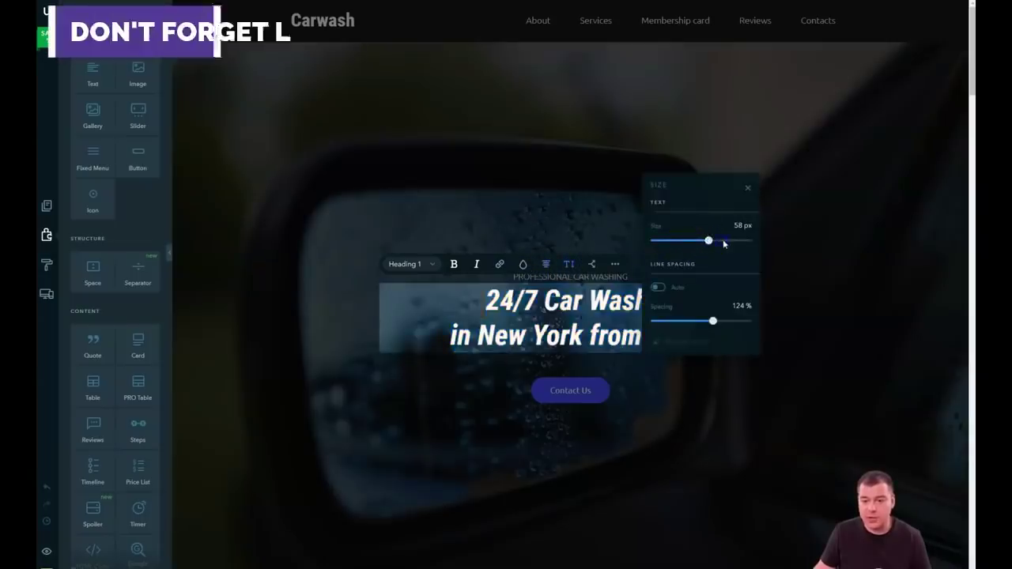
{"action": "mouse_move", "coordinate": [686, 243]}
{"action": "left_mouse_down"}
{"action": "mouse_move", "coordinate": [660, 239]}
{"action": "mouse_move", "coordinate": [724, 237]}
{"action": "left_mouse_up"}
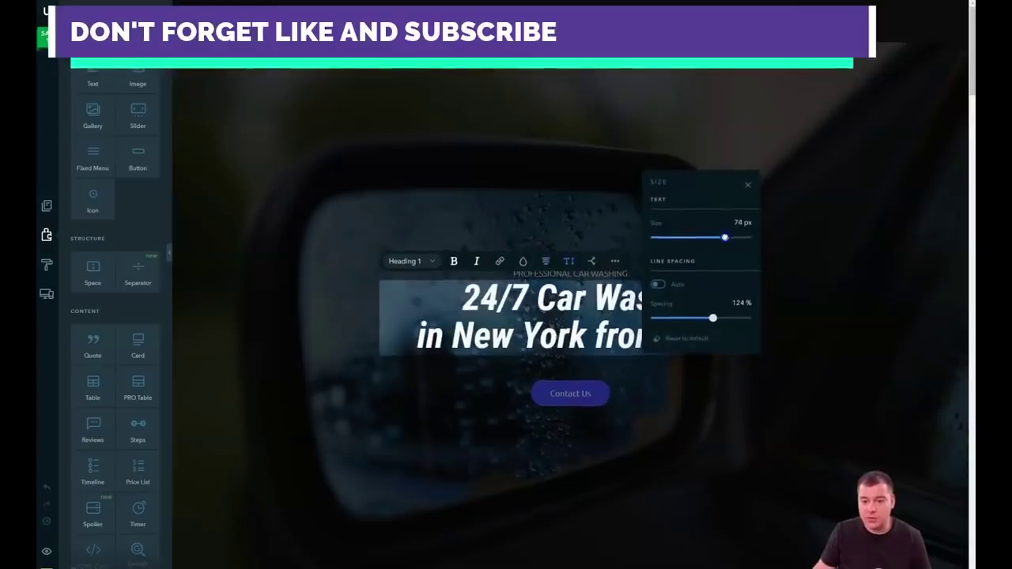
{"action": "left_click", "coordinate": [747, 185]}
{"action": "left_click", "coordinate": [627, 298]}
{"action": "left_click", "coordinate": [707, 461]}
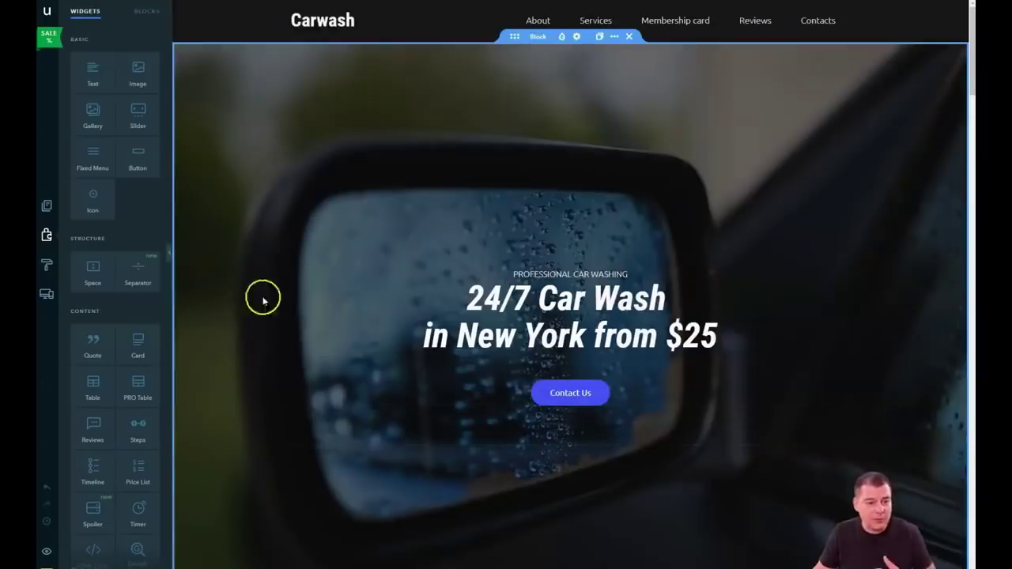
Drop a Space widget just below the About section.
{"action": "scroll", "coordinate": [380, 261], "scroll_direction": "down", "scroll_amount": 2}
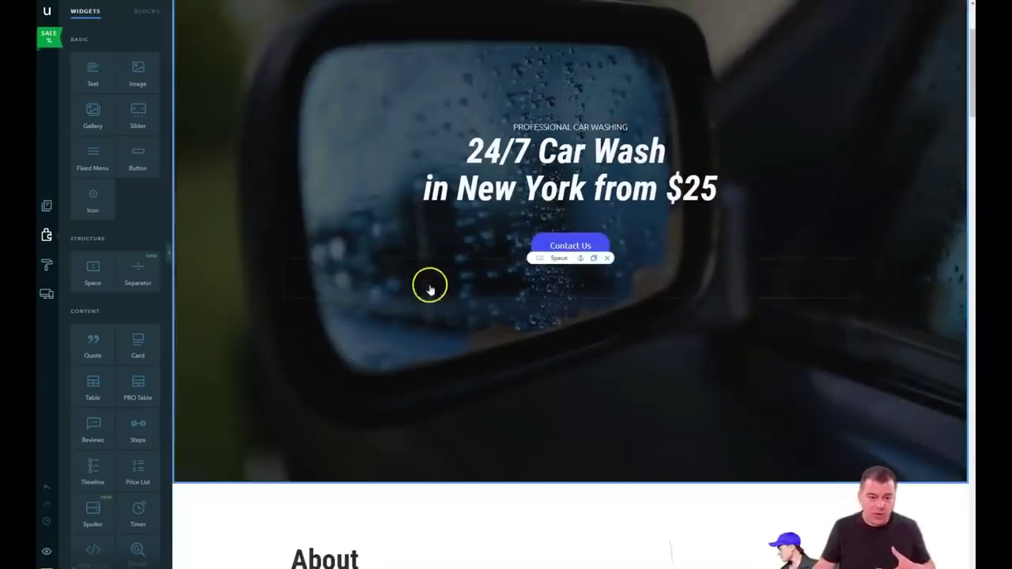
{"action": "scroll", "coordinate": [429, 287], "scroll_direction": "down", "scroll_amount": 4}
{"action": "scroll", "coordinate": [529, 311], "scroll_direction": "down", "scroll_amount": 3}
{"action": "scroll", "coordinate": [524, 308], "scroll_direction": "down", "scroll_amount": 1}
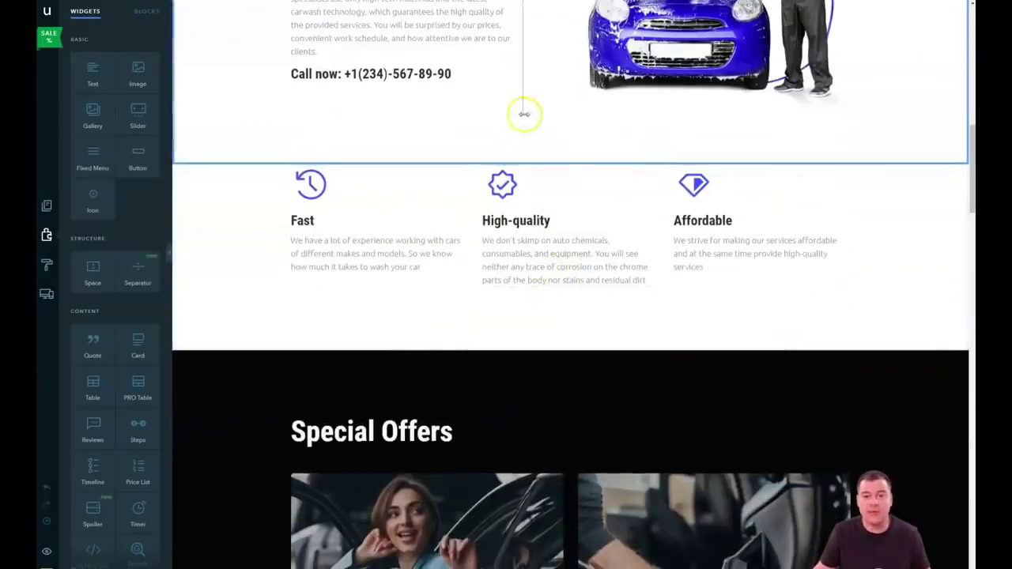
{"action": "scroll", "coordinate": [524, 114], "scroll_direction": "up", "scroll_amount": 2}
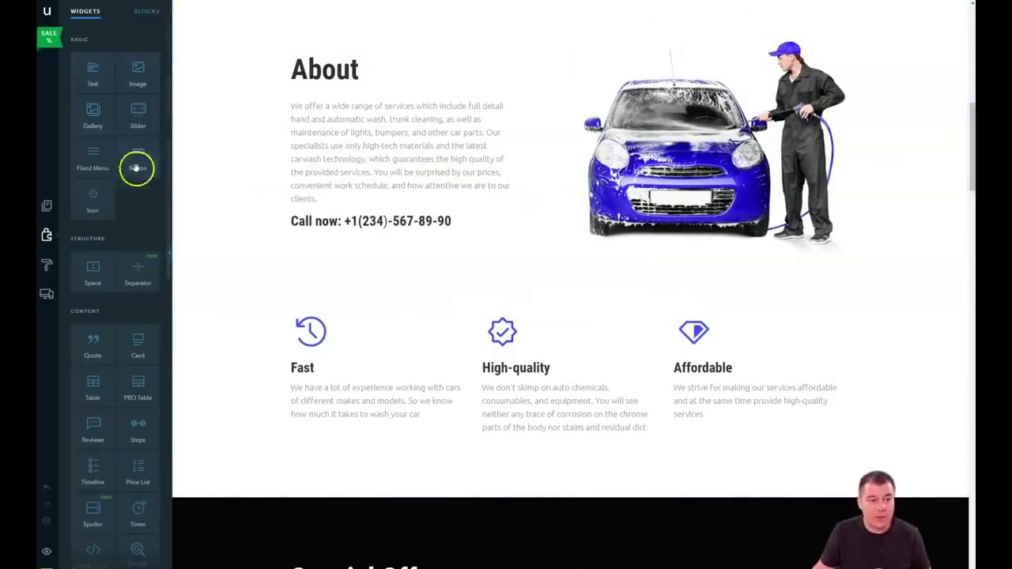
{"action": "left_click_drag", "start_coordinate": [137, 157], "coordinate": [143, 186]}
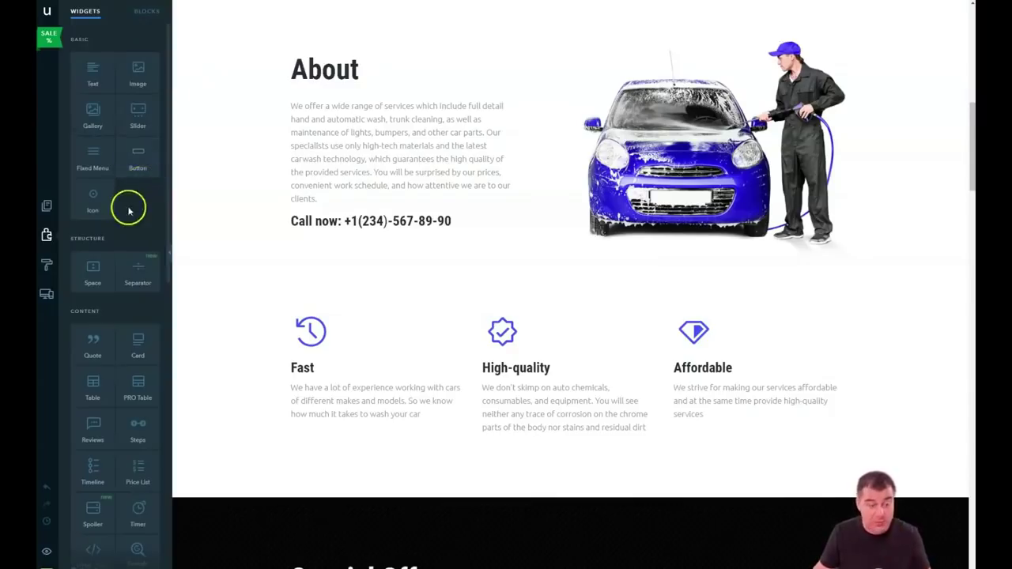
{"action": "left_click_drag", "start_coordinate": [93, 273], "coordinate": [576, 305]}
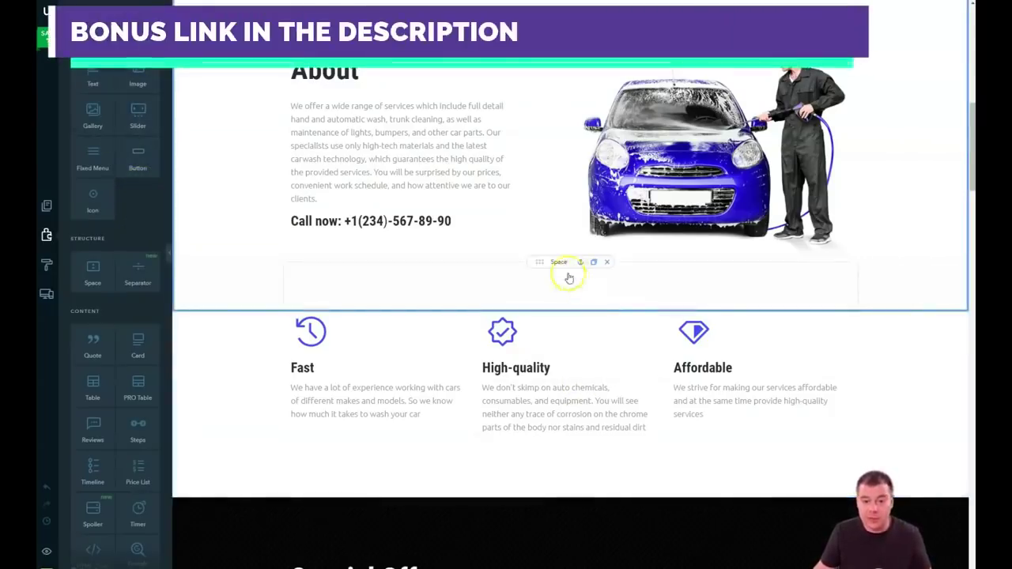
Place a Video widget placeholder in that slot, above the Fast row.
{"action": "scroll", "coordinate": [117, 411], "scroll_direction": "down", "scroll_amount": 2}
{"action": "scroll", "coordinate": [117, 411], "scroll_direction": "down", "scroll_amount": 2}
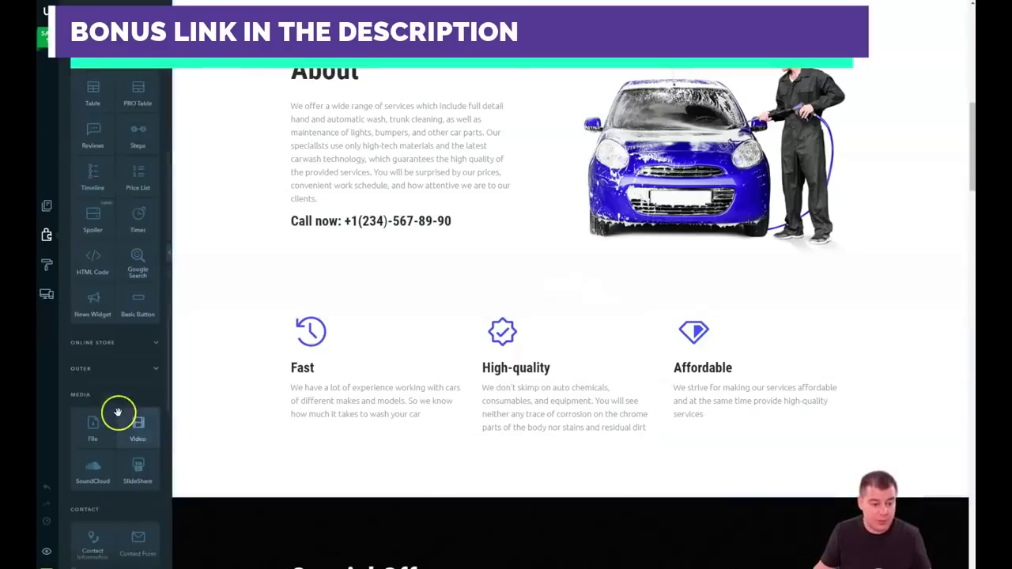
{"action": "scroll", "coordinate": [117, 414], "scroll_direction": "down", "scroll_amount": 1}
{"action": "left_click_drag", "start_coordinate": [137, 331], "coordinate": [565, 307]}
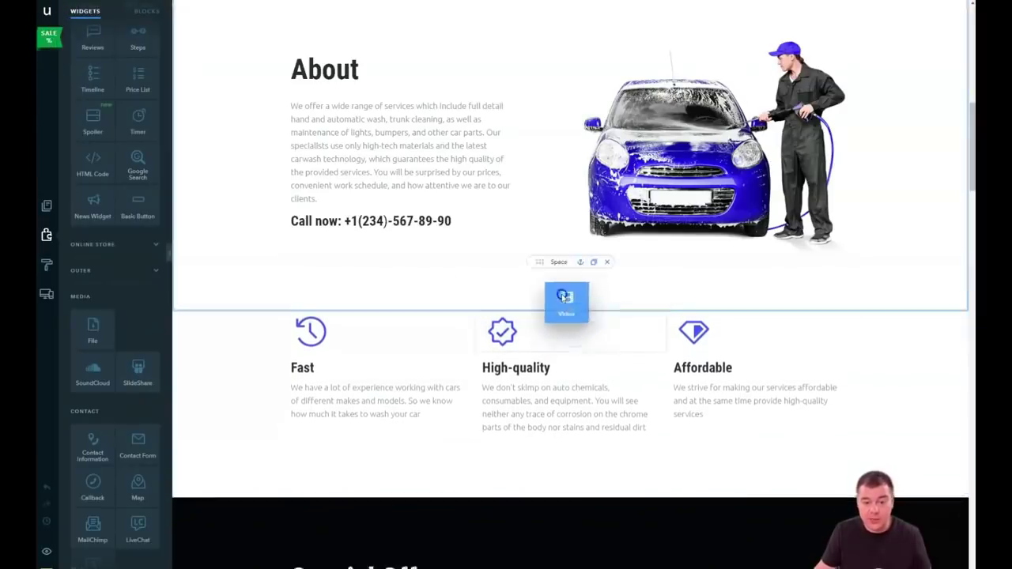
{"action": "mouse_move", "coordinate": [564, 307]}
{"action": "left_mouse_down"}
{"action": "mouse_move", "coordinate": [561, 296]}
{"action": "mouse_move", "coordinate": [564, 303]}
{"action": "left_mouse_up"}
{"action": "scroll", "coordinate": [630, 344], "scroll_direction": "down", "scroll_amount": 3}
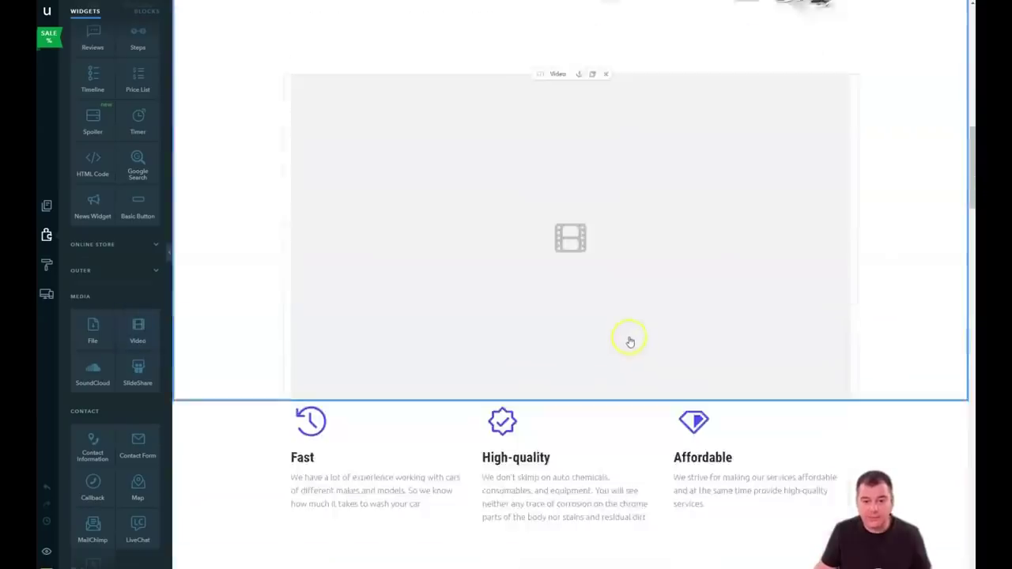
{"action": "scroll", "coordinate": [630, 342], "scroll_direction": "down", "scroll_amount": 2}
{"action": "scroll", "coordinate": [630, 342], "scroll_direction": "up", "scroll_amount": 2}
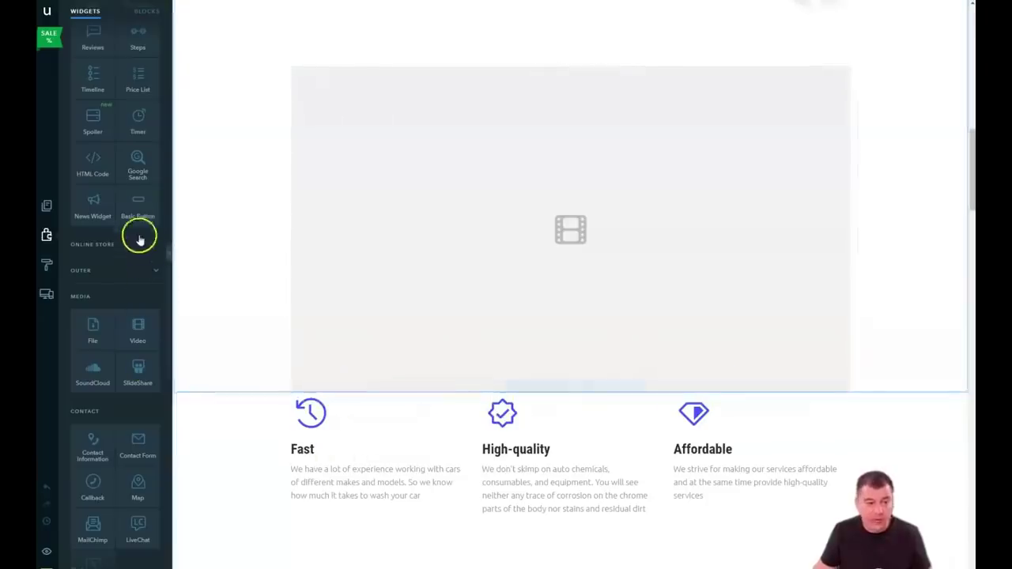
Insert a Space widget under the video and stretch it to about 120 px tall.
{"action": "scroll", "coordinate": [126, 245], "scroll_direction": "up", "scroll_amount": 2}
{"action": "scroll", "coordinate": [119, 242], "scroll_direction": "up", "scroll_amount": 3}
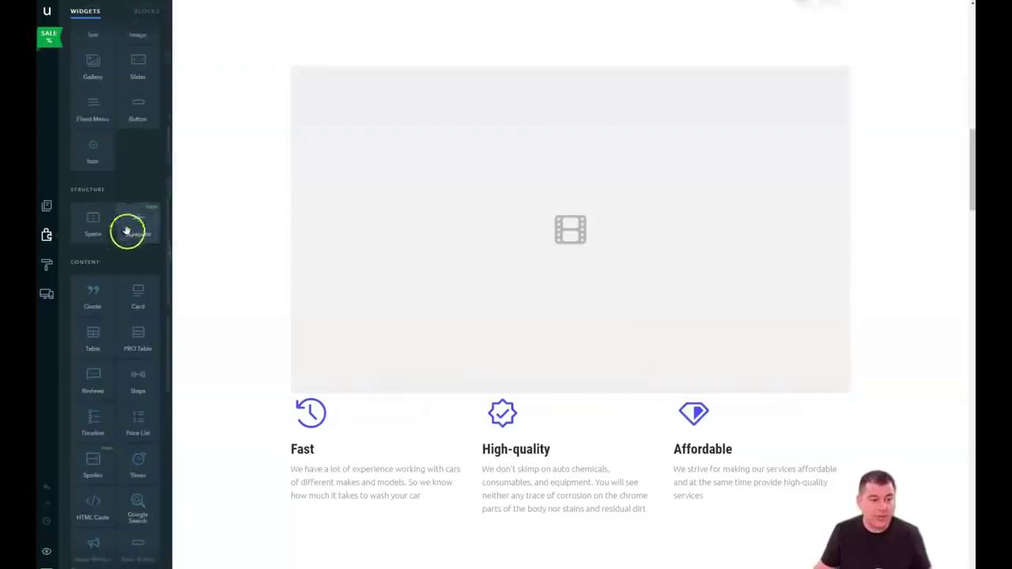
{"action": "left_click_drag", "start_coordinate": [92, 226], "coordinate": [594, 396]}
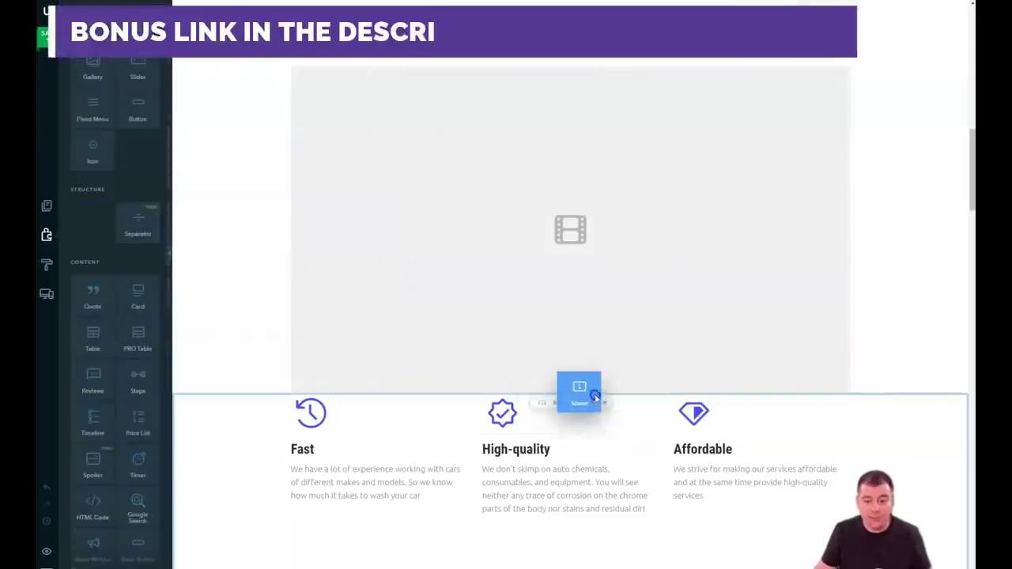
{"action": "left_click_drag", "start_coordinate": [594, 395], "coordinate": [609, 397]}
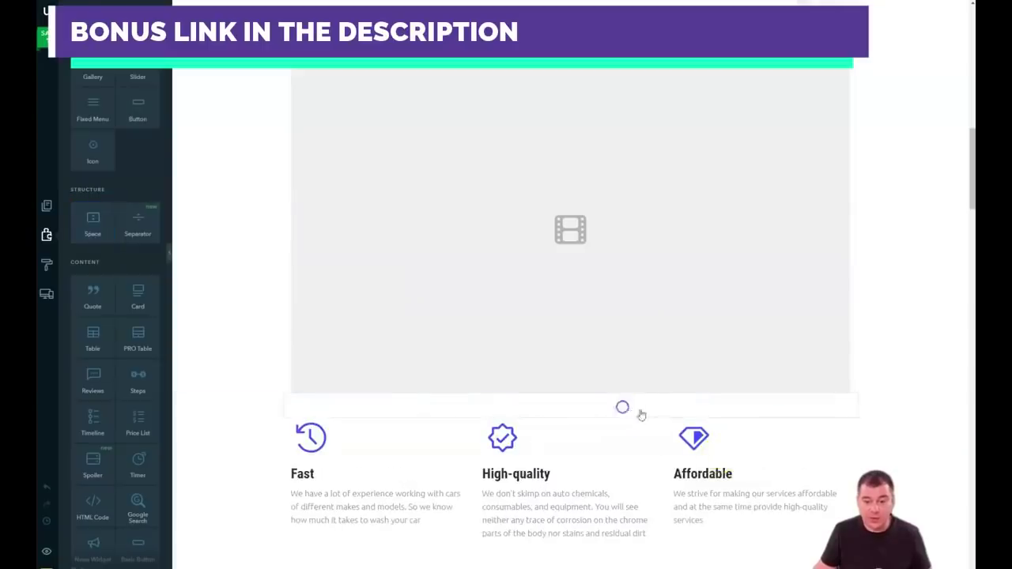
{"action": "left_click", "coordinate": [580, 422]}
{"action": "left_click_drag", "start_coordinate": [570, 415], "coordinate": [574, 448]}
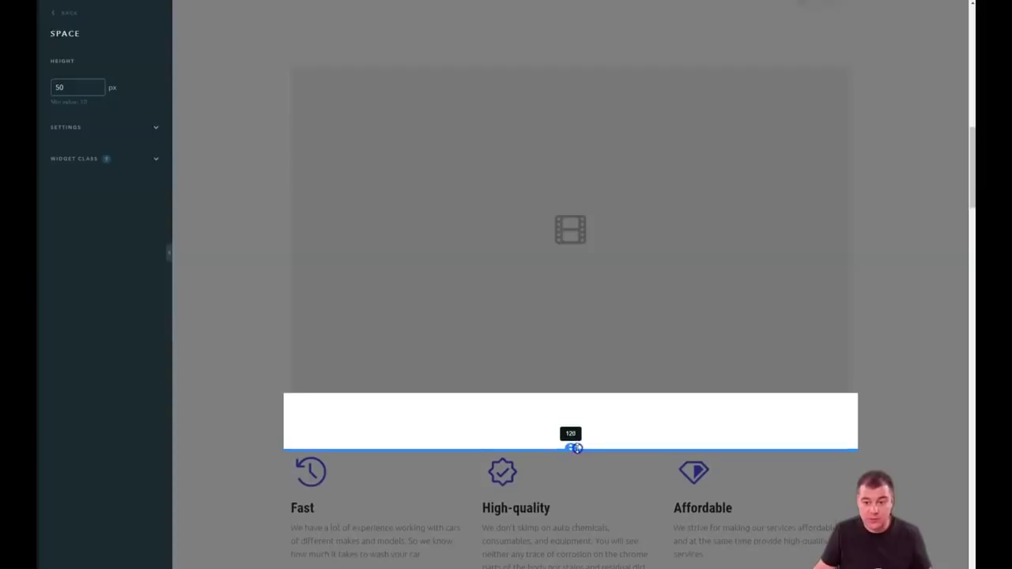
{"action": "left_click", "coordinate": [952, 322]}
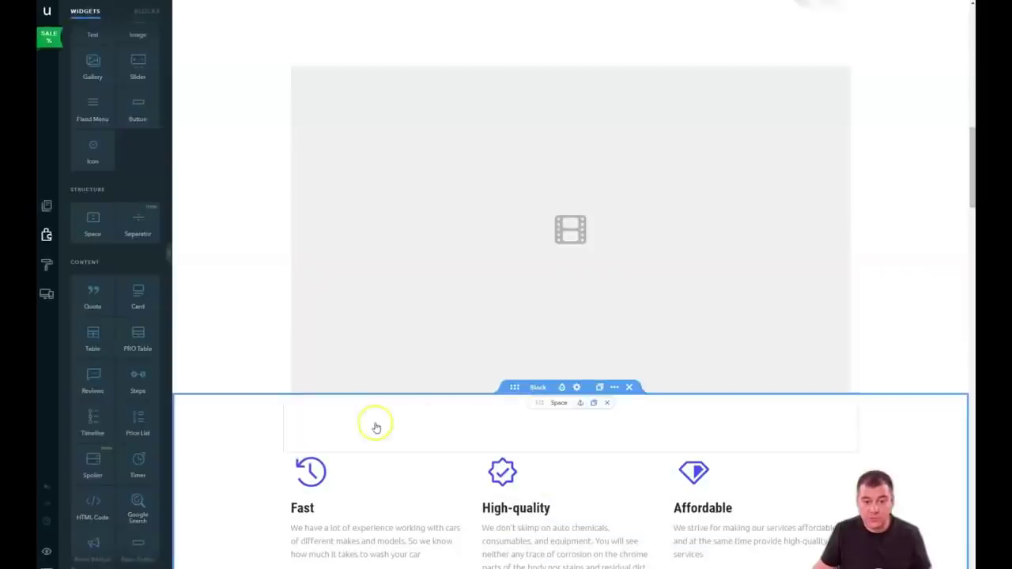
{"action": "scroll", "coordinate": [372, 405], "scroll_direction": "up", "scroll_amount": 3}
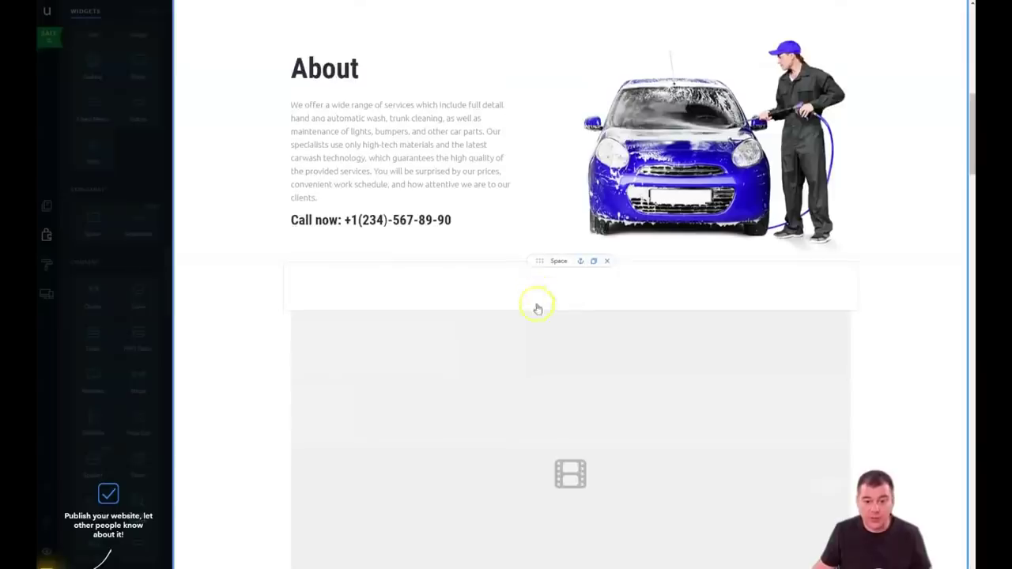
{"action": "scroll", "coordinate": [549, 356], "scroll_direction": "down", "scroll_amount": 3}
{"action": "scroll", "coordinate": [561, 411], "scroll_direction": "down", "scroll_amount": 3}
Put a Text paragraph beside the video and drag the column divider to widen the video.
{"action": "scroll", "coordinate": [537, 285], "scroll_direction": "up", "scroll_amount": 2}
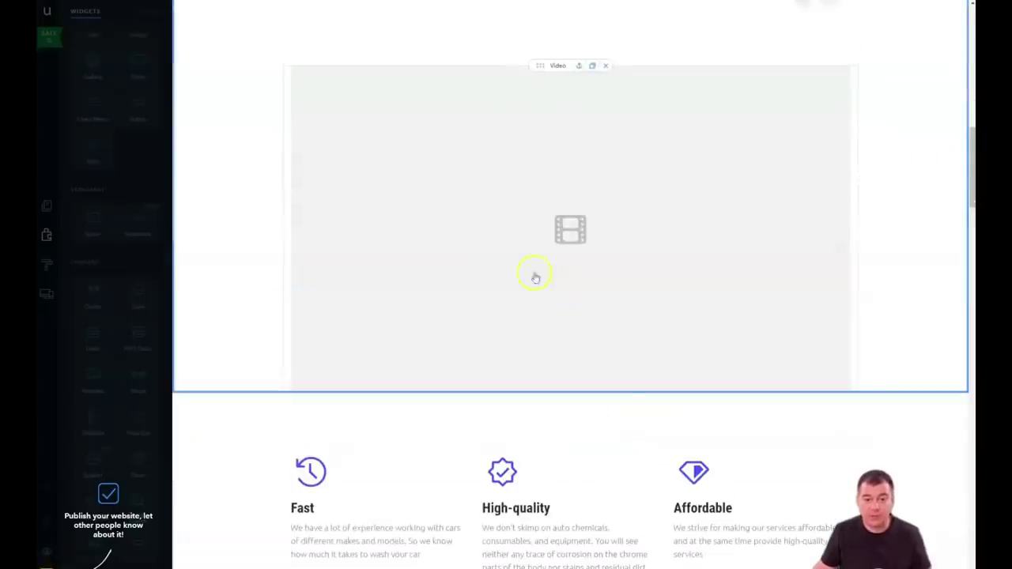
{"action": "scroll", "coordinate": [390, 226], "scroll_direction": "up", "scroll_amount": 2}
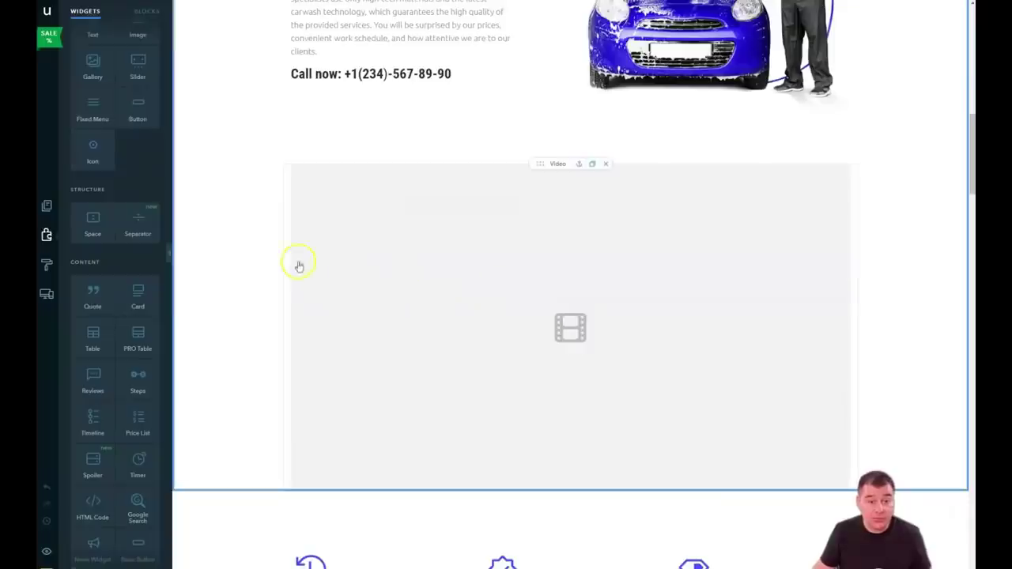
{"action": "mouse_move", "coordinate": [92, 25]}
{"action": "left_mouse_down"}
{"action": "mouse_move", "coordinate": [268, 269]}
{"action": "mouse_move", "coordinate": [480, 167]}
{"action": "mouse_move", "coordinate": [830, 358]}
{"action": "mouse_move", "coordinate": [725, 483]}
{"action": "mouse_move", "coordinate": [316, 350]}
{"action": "mouse_move", "coordinate": [262, 306]}
{"action": "mouse_move", "coordinate": [852, 346]}
{"action": "left_mouse_up"}
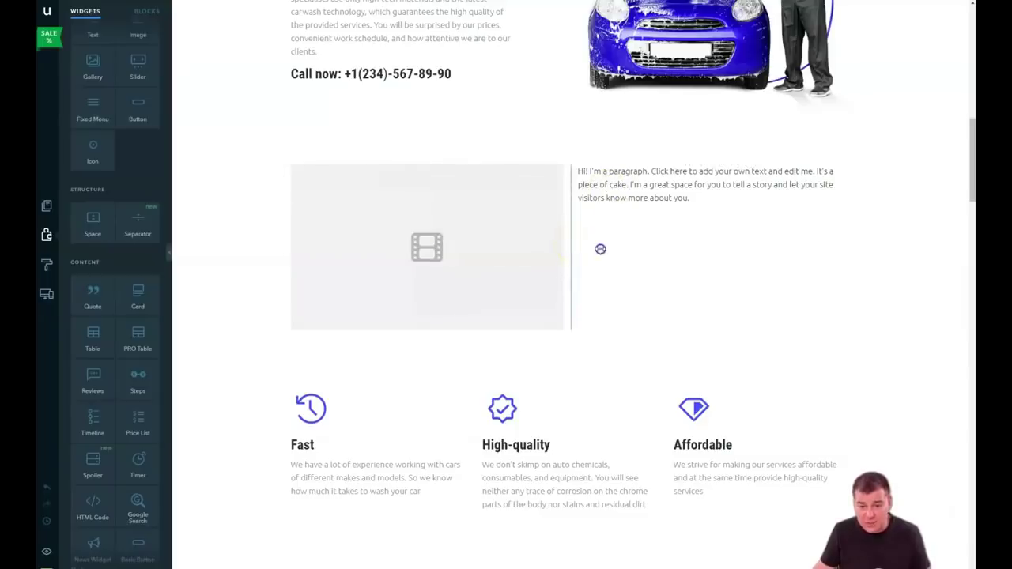
{"action": "left_click_drag", "start_coordinate": [600, 249], "coordinate": [675, 256]}
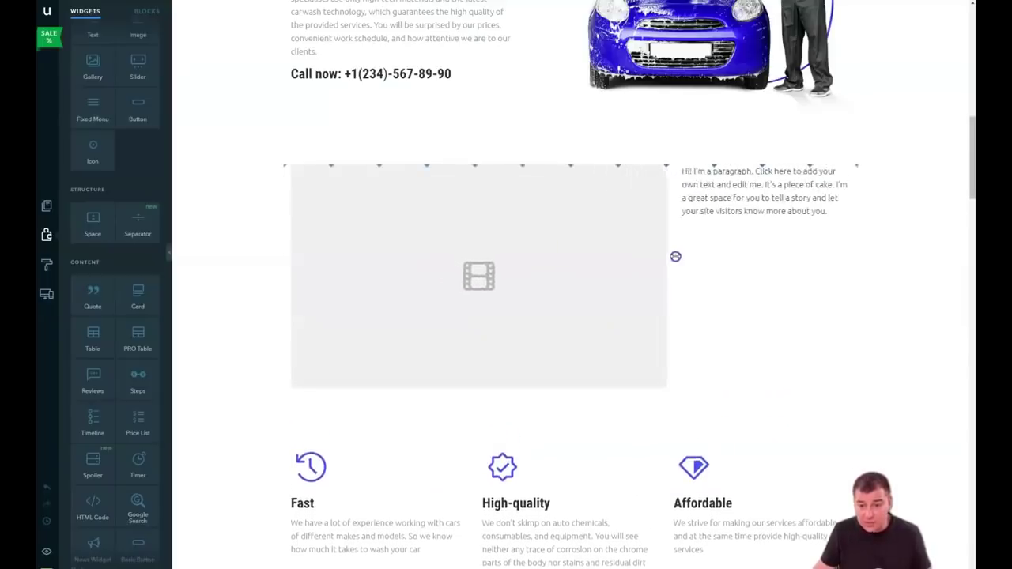
{"action": "left_click_drag", "start_coordinate": [709, 289], "coordinate": [803, 312]}
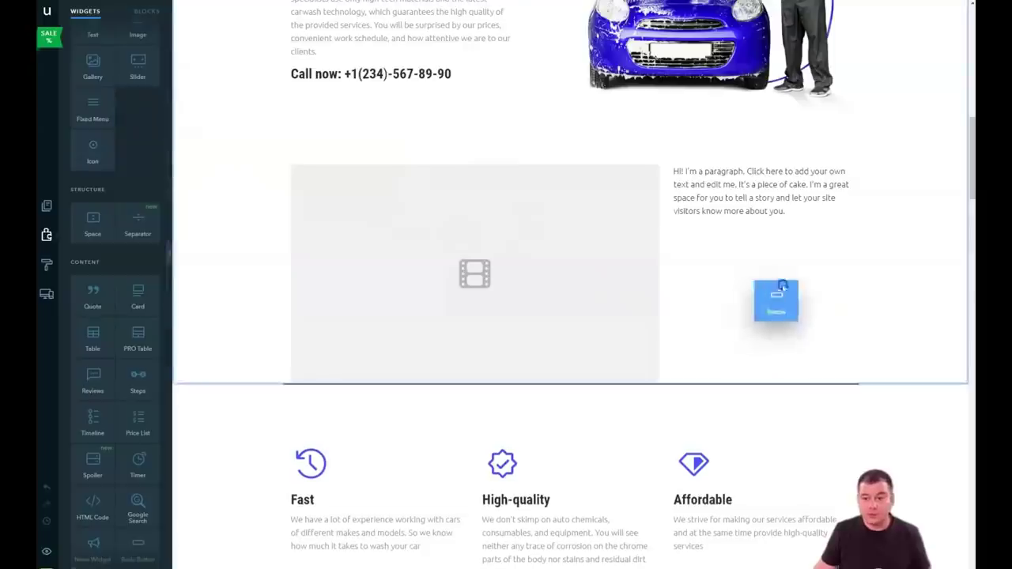
Add a Button under the paragraph, with a spacer above it stretched to about 136 px.
{"action": "left_click_drag", "start_coordinate": [681, 301], "coordinate": [776, 236]}
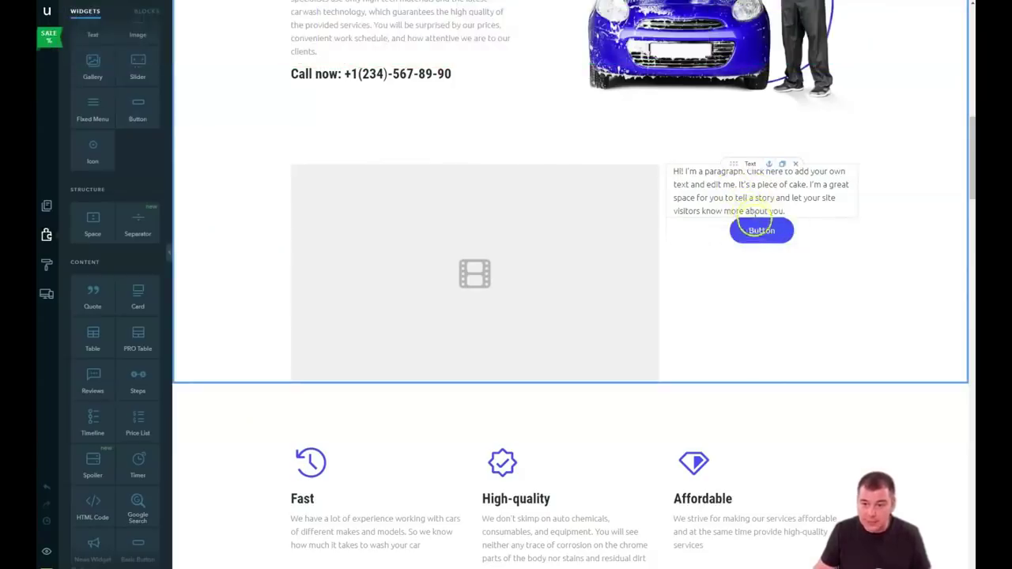
{"action": "left_click_drag", "start_coordinate": [91, 229], "coordinate": [768, 225]}
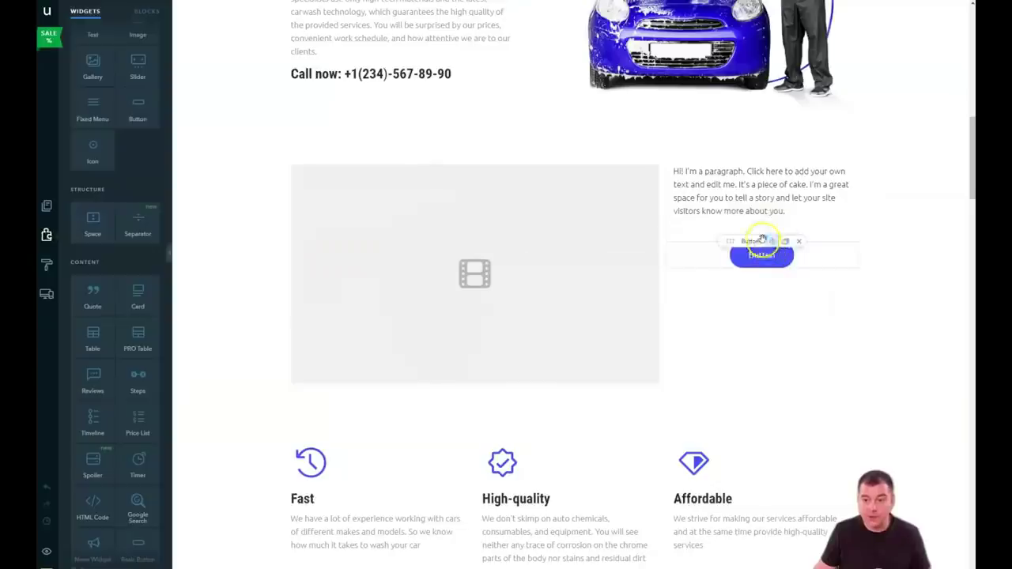
{"action": "mouse_move", "coordinate": [762, 229]}
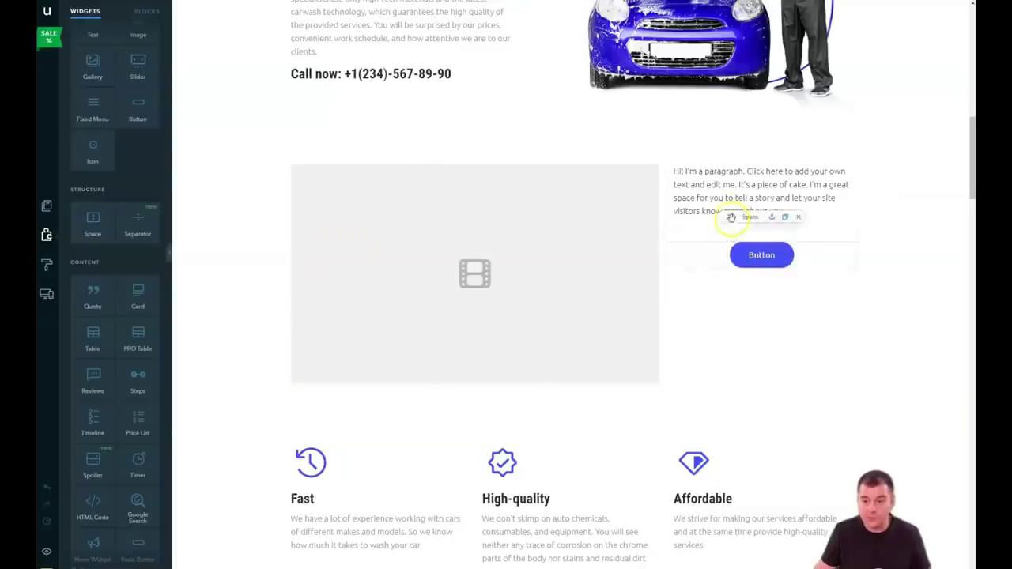
{"action": "left_click", "coordinate": [701, 234]}
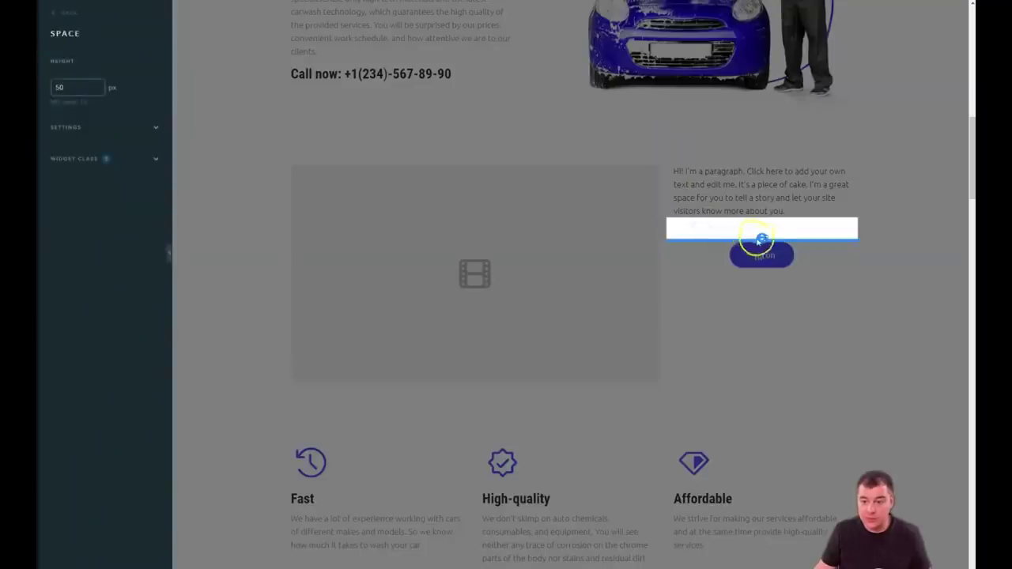
{"action": "left_click_drag", "start_coordinate": [761, 239], "coordinate": [765, 281]}
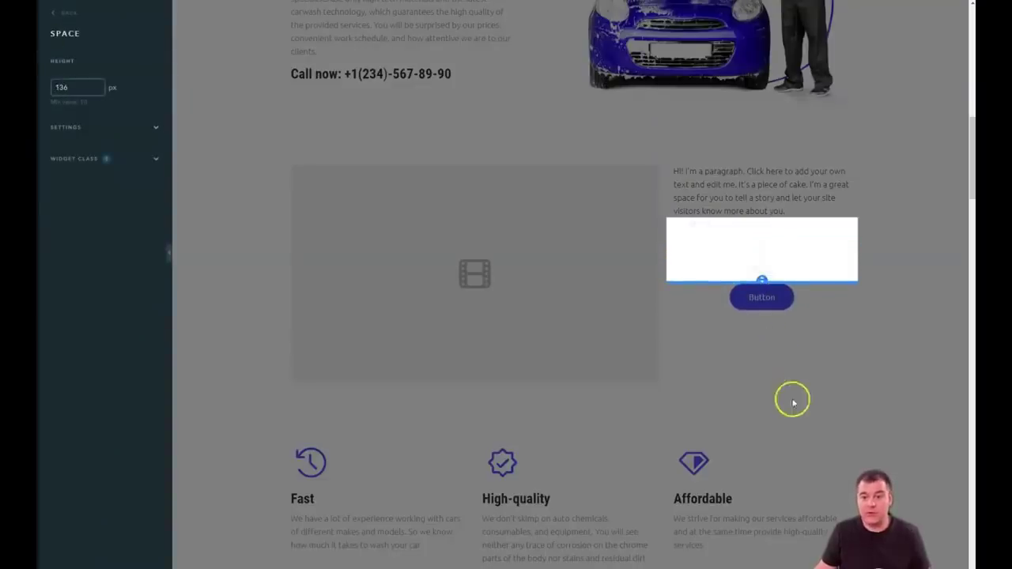
{"action": "left_click", "coordinate": [694, 428]}
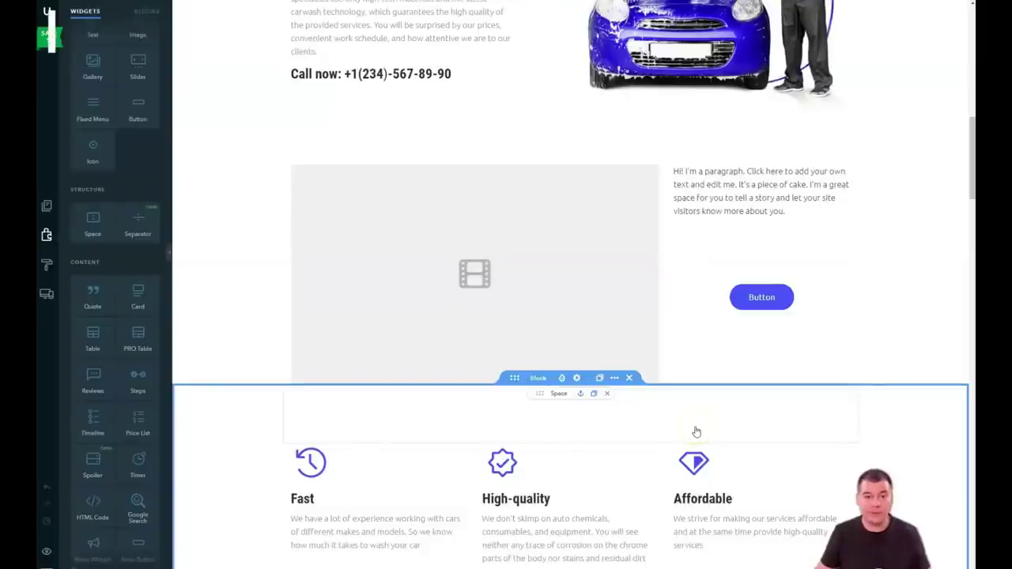
{"action": "left_click", "coordinate": [698, 427]}
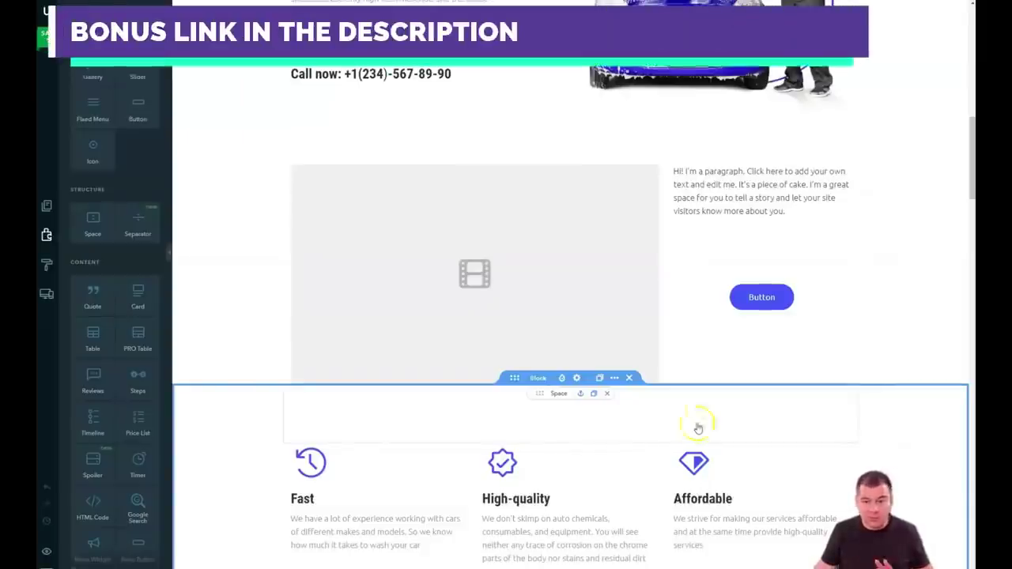
{"action": "left_click", "coordinate": [614, 350]}
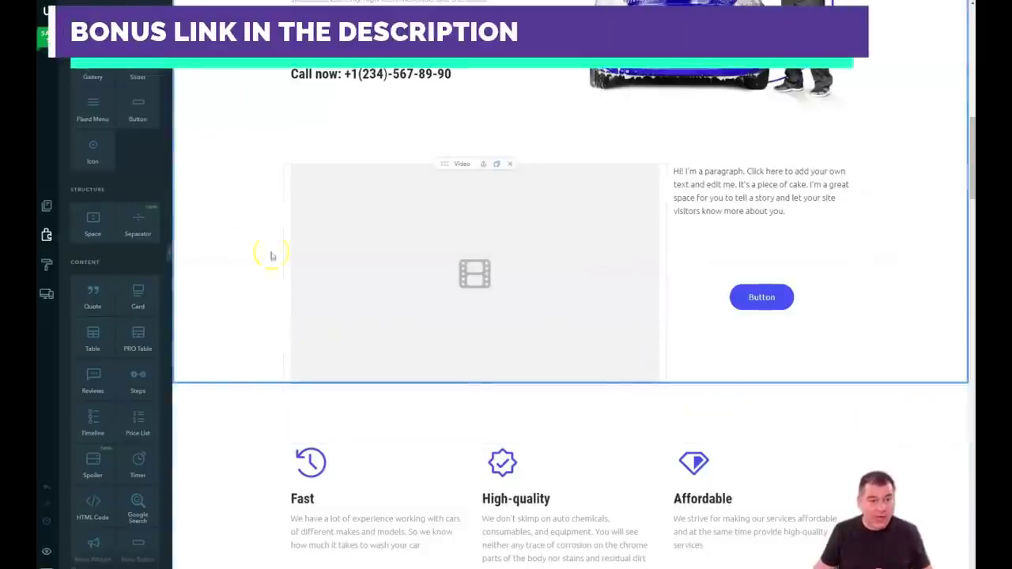
Add a blank Container below the video section holding the Steps widget: Place your order, Confirmation, Payment.
{"action": "left_click", "coordinate": [198, 163]}
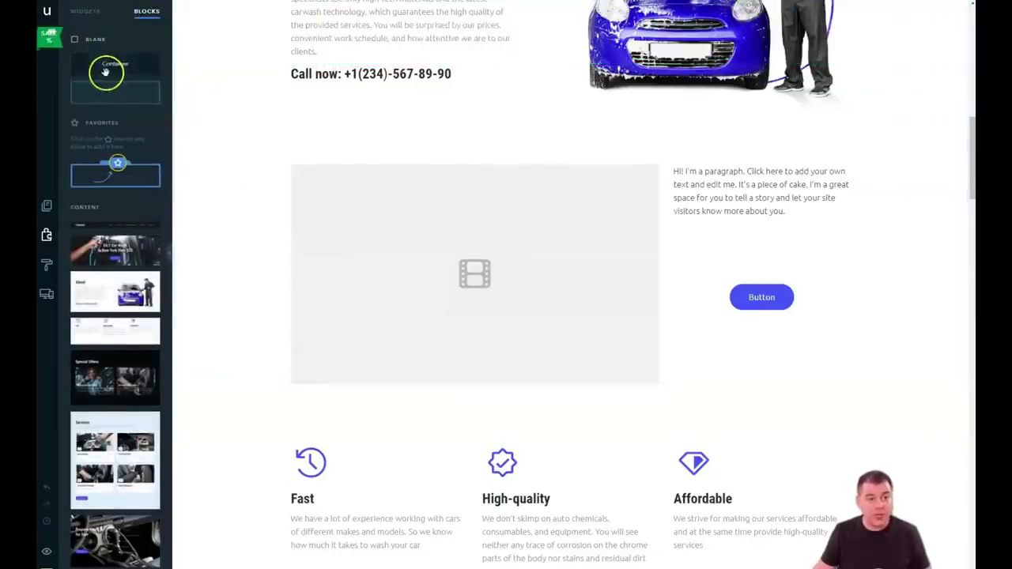
{"action": "mouse_move", "coordinate": [105, 72]}
{"action": "left_mouse_down"}
{"action": "mouse_move", "coordinate": [583, 377]}
{"action": "mouse_move", "coordinate": [598, 415]}
{"action": "left_mouse_up"}
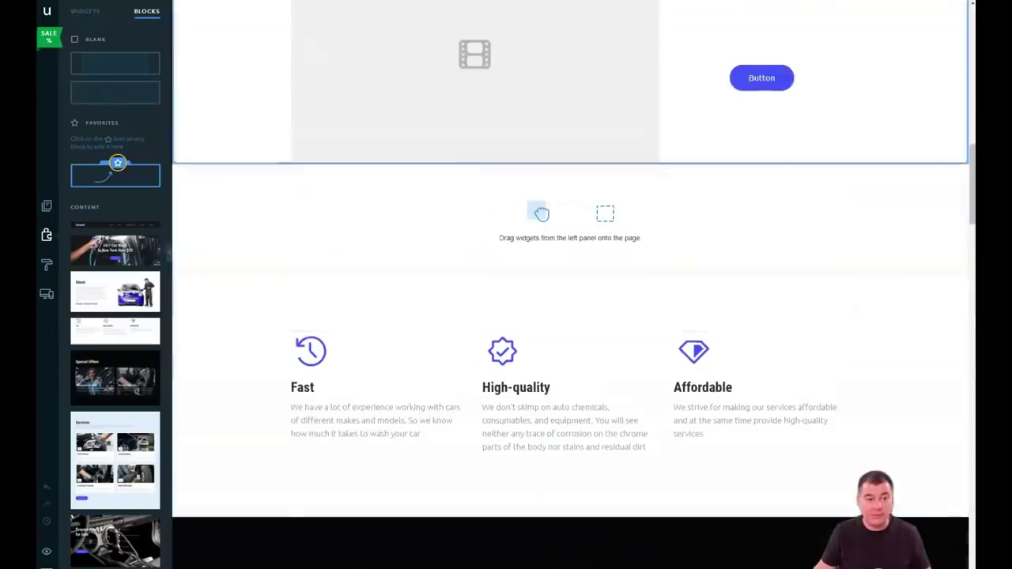
{"action": "left_click", "coordinate": [84, 11]}
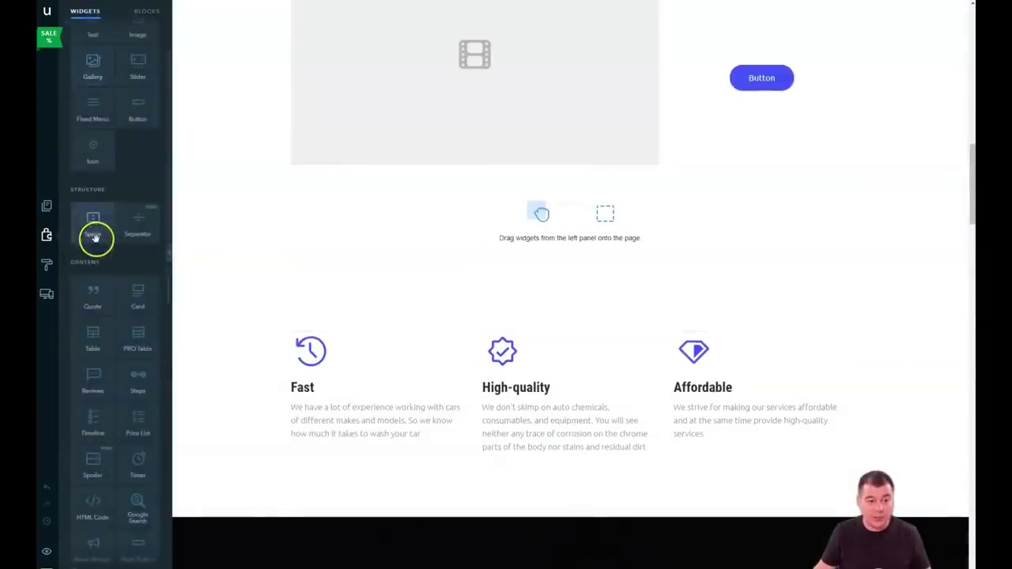
{"action": "scroll", "coordinate": [99, 310], "scroll_direction": "down", "scroll_amount": 2}
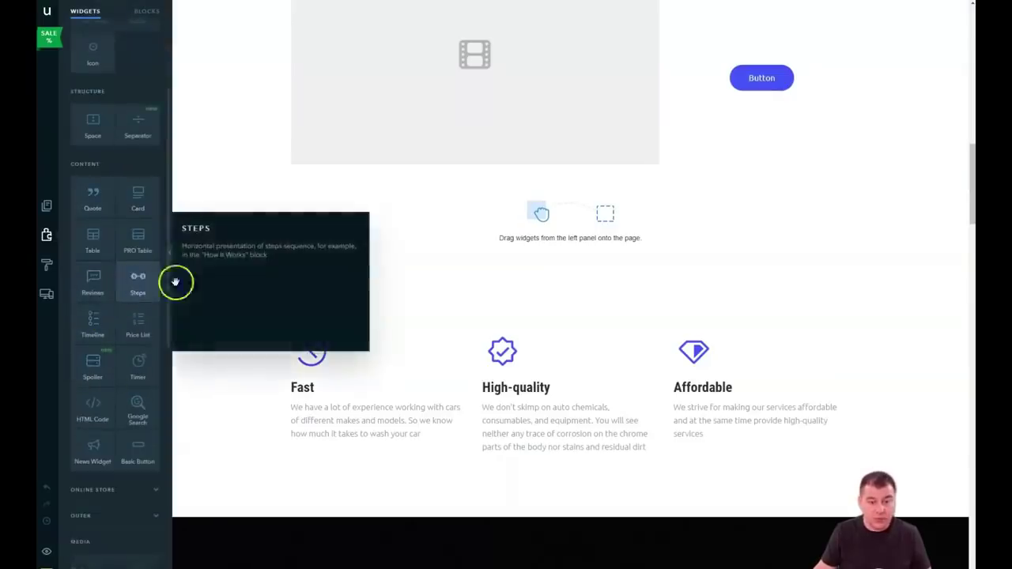
{"action": "left_click_drag", "start_coordinate": [548, 229], "coordinate": [552, 237]}
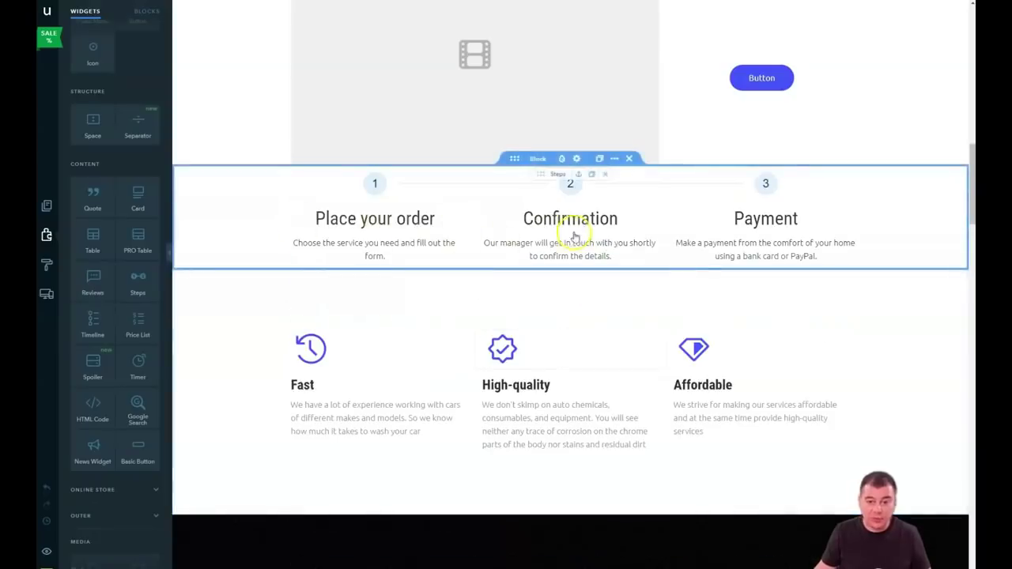
{"action": "left_click_drag", "start_coordinate": [103, 131], "coordinate": [656, 244]}
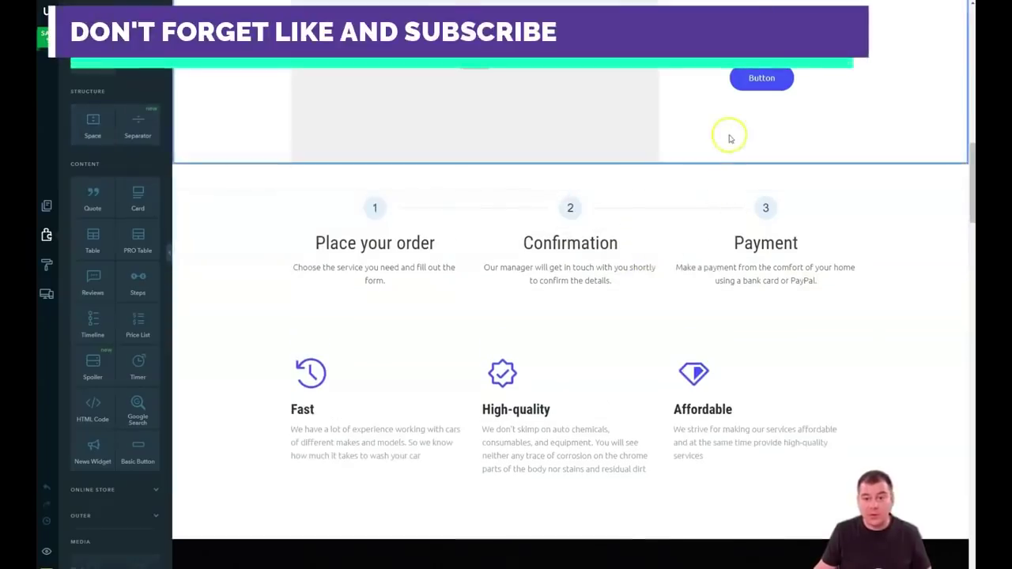
Drag the features spacer's bottom handle up to reduce its height to 80 px.
{"action": "left_click", "coordinate": [741, 295]}
{"action": "left_click", "coordinate": [578, 326]}
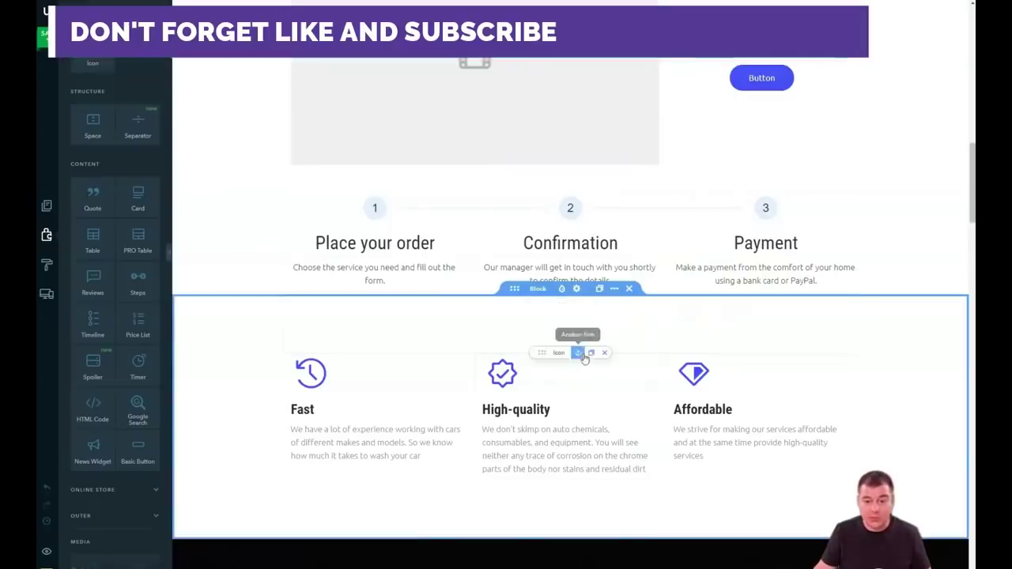
{"action": "left_click", "coordinate": [495, 332]}
{"action": "left_click", "coordinate": [567, 346]}
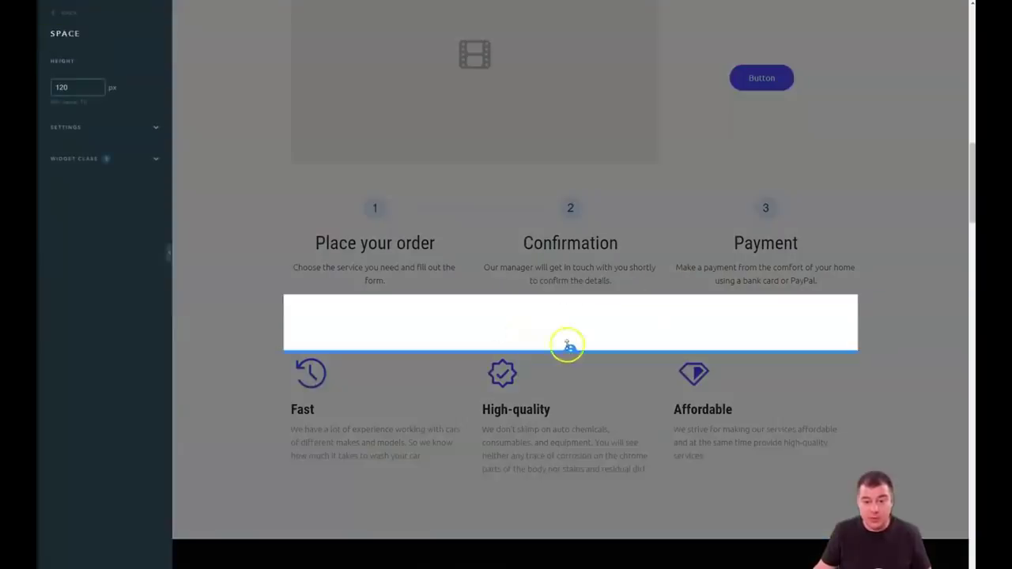
{"action": "left_click_drag", "start_coordinate": [571, 350], "coordinate": [569, 331]}
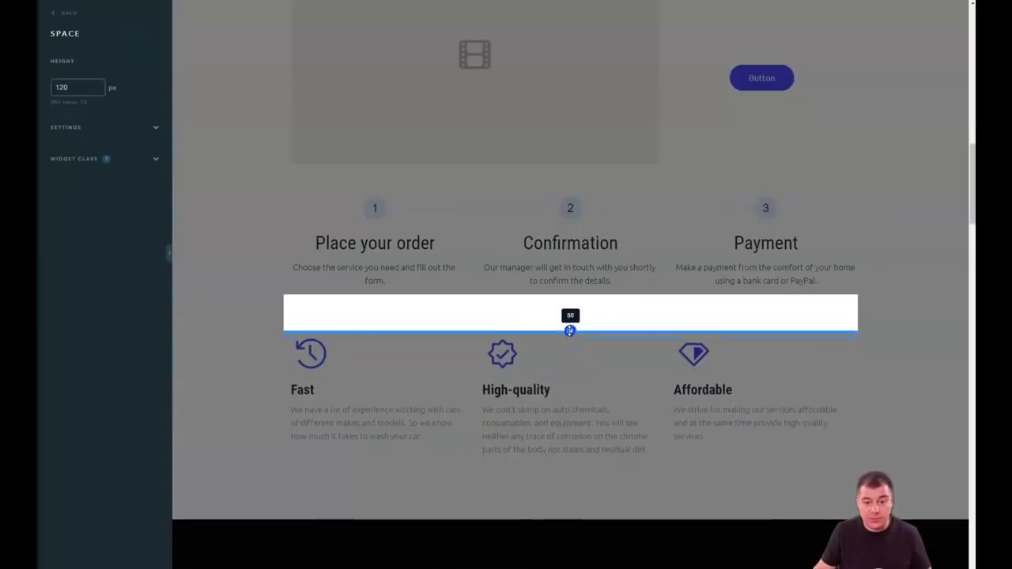
{"action": "left_click", "coordinate": [806, 282]}
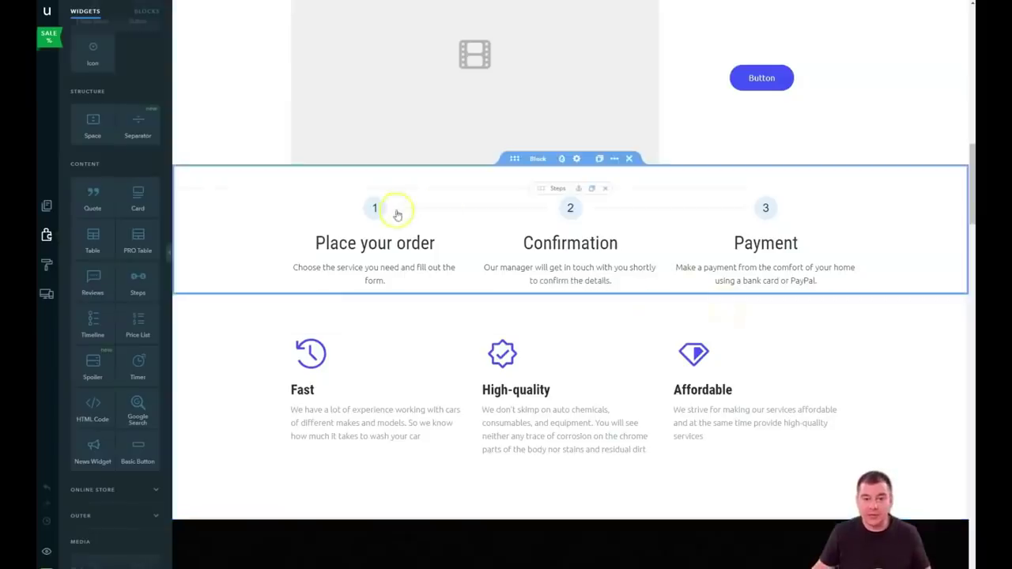
{"action": "mouse_move", "coordinate": [569, 237]}
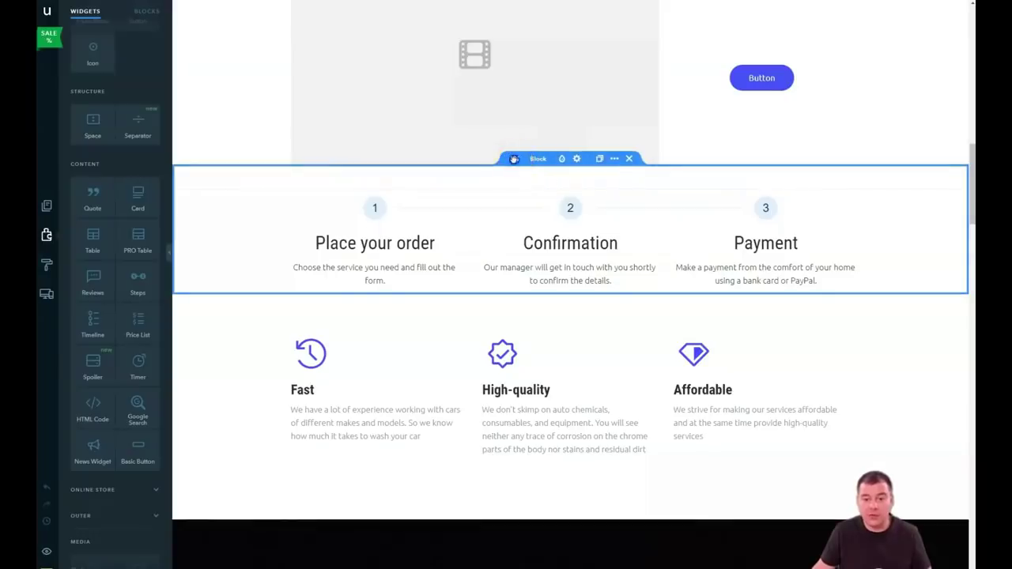
{"action": "left_click_drag", "start_coordinate": [519, 223], "coordinate": [550, 566]}
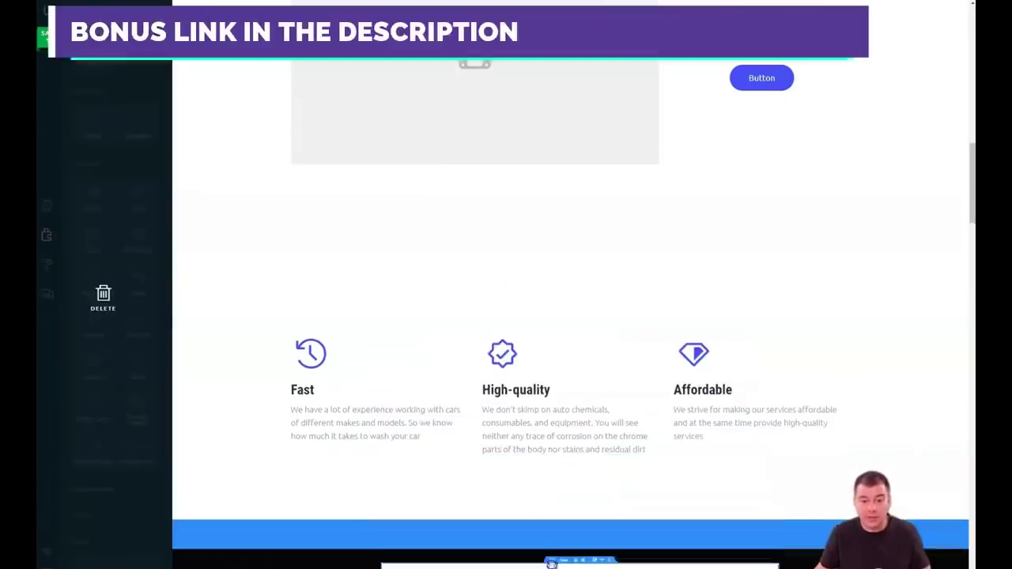
{"action": "left_click_drag", "start_coordinate": [550, 566], "coordinate": [566, 384]}
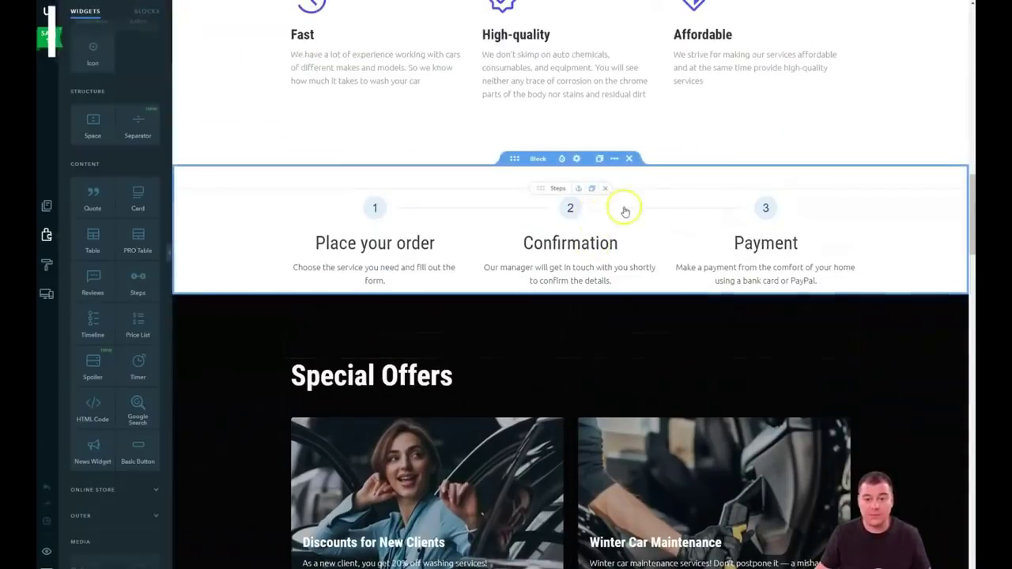
{"action": "left_click_drag", "start_coordinate": [123, 124], "coordinate": [589, 299]}
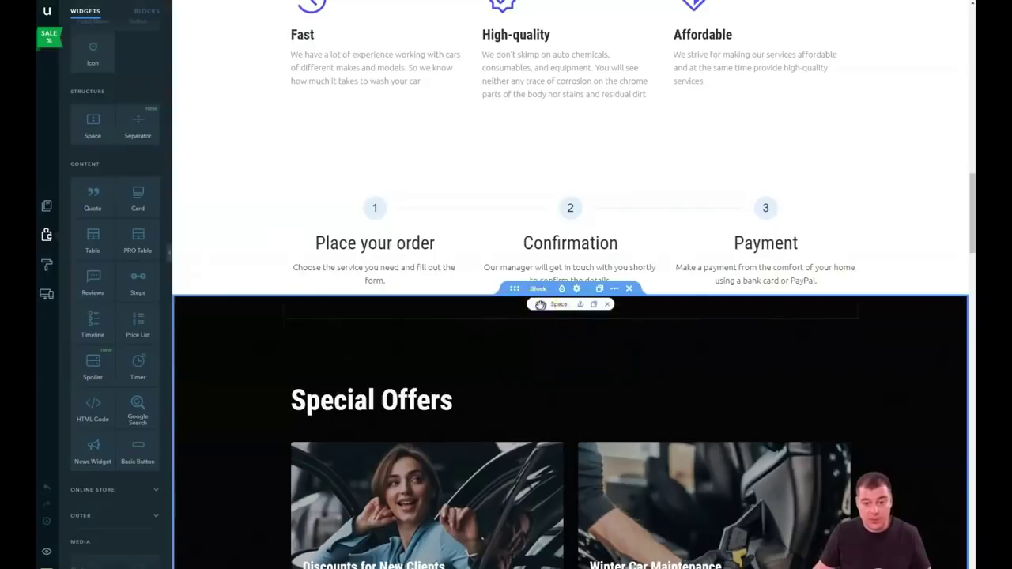
{"action": "mouse_move", "coordinate": [541, 273]}
{"action": "left_mouse_down"}
{"action": "mouse_move", "coordinate": [548, 306]}
{"action": "mouse_move", "coordinate": [550, 291]}
{"action": "left_mouse_up"}
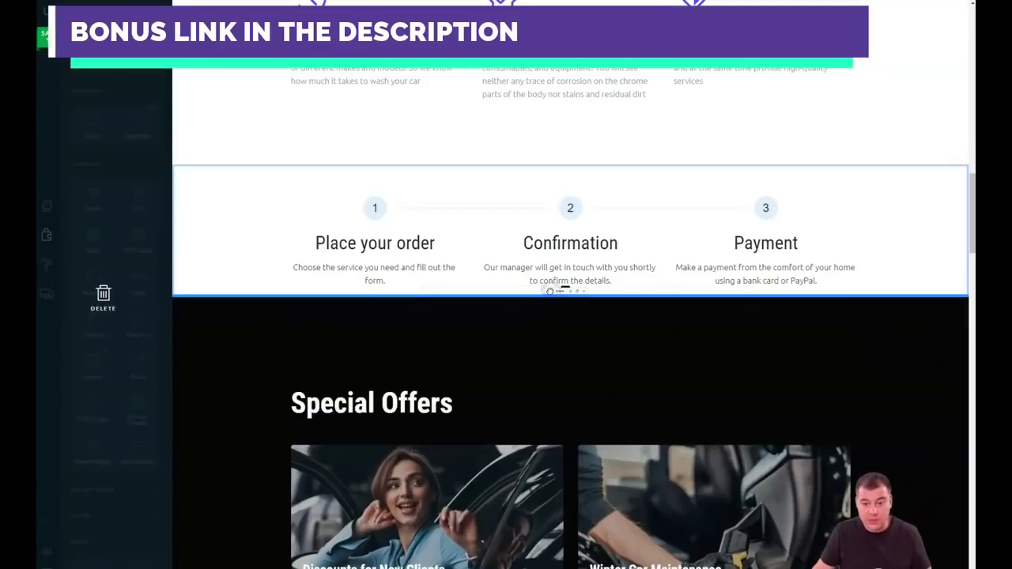
{"action": "left_click_drag", "start_coordinate": [550, 291], "coordinate": [554, 297]}
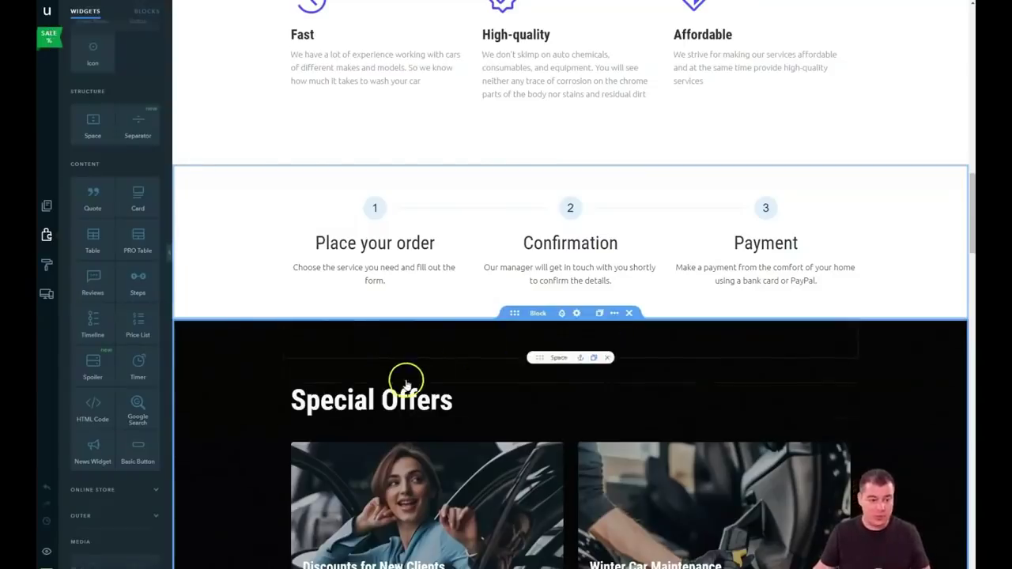
{"action": "scroll", "coordinate": [474, 348], "scroll_direction": "down", "scroll_amount": 1}
{"action": "scroll", "coordinate": [611, 263], "scroll_direction": "up", "scroll_amount": 4}
{"action": "scroll", "coordinate": [613, 263], "scroll_direction": "up", "scroll_amount": 5}
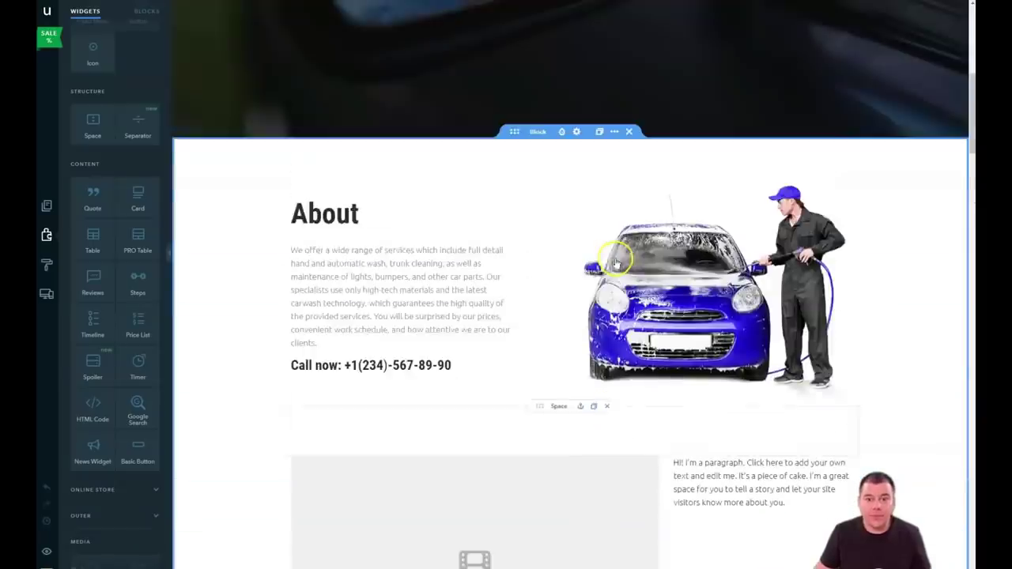
{"action": "scroll", "coordinate": [616, 264], "scroll_direction": "up", "scroll_amount": 4}
{"action": "scroll", "coordinate": [617, 265], "scroll_direction": "up", "scroll_amount": 2}
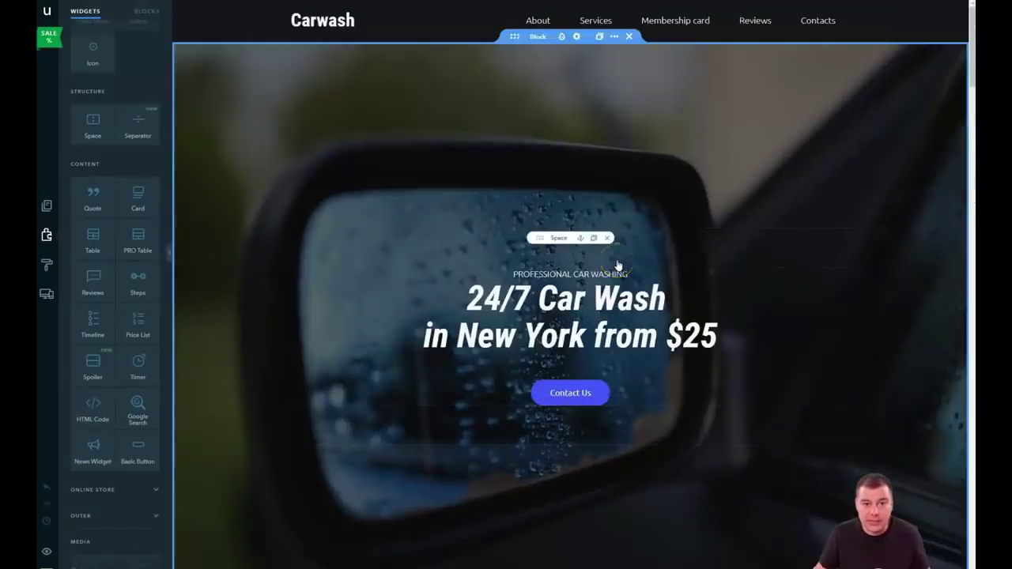
{"action": "scroll", "coordinate": [618, 265], "scroll_direction": "down", "scroll_amount": 4}
{"action": "scroll", "coordinate": [618, 265], "scroll_direction": "down", "scroll_amount": 2}
{"action": "scroll", "coordinate": [617, 263], "scroll_direction": "down", "scroll_amount": 2}
{"action": "scroll", "coordinate": [605, 260], "scroll_direction": "down", "scroll_amount": 3}
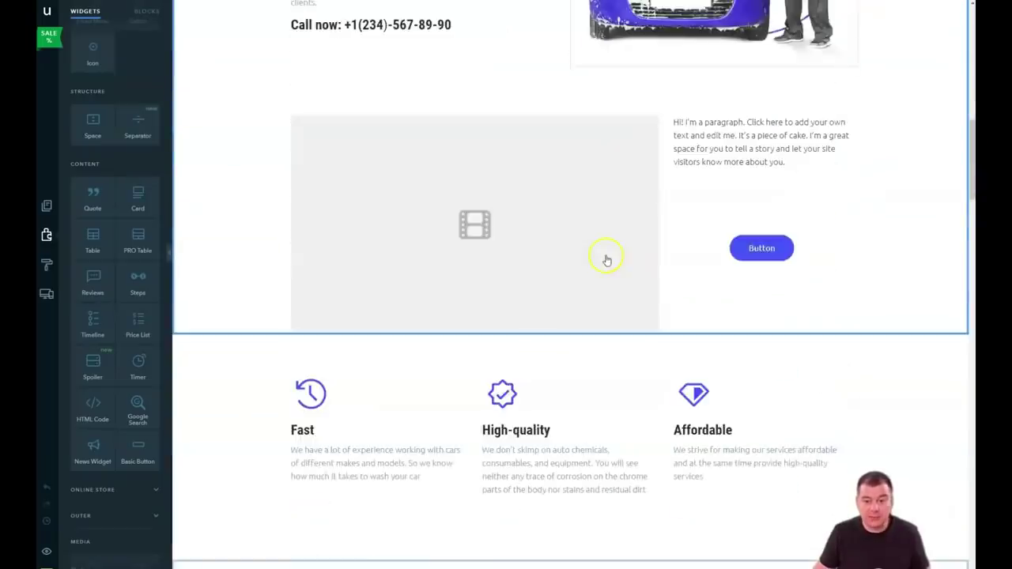
{"action": "scroll", "coordinate": [577, 304], "scroll_direction": "down", "scroll_amount": 3}
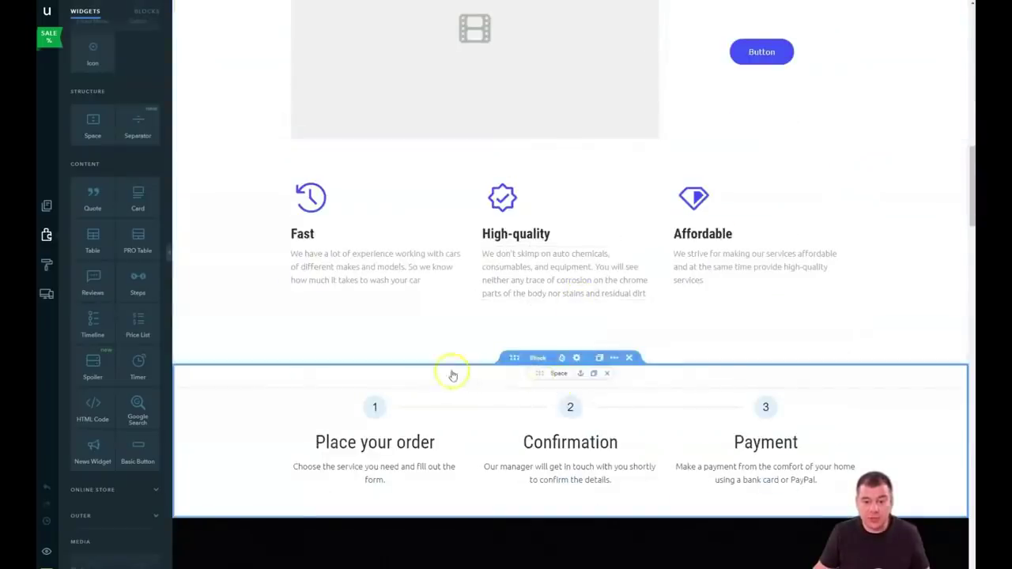
Set the steps block background to the gear-shifter car interior photo from Themed images.
{"action": "left_click", "coordinate": [562, 358]}
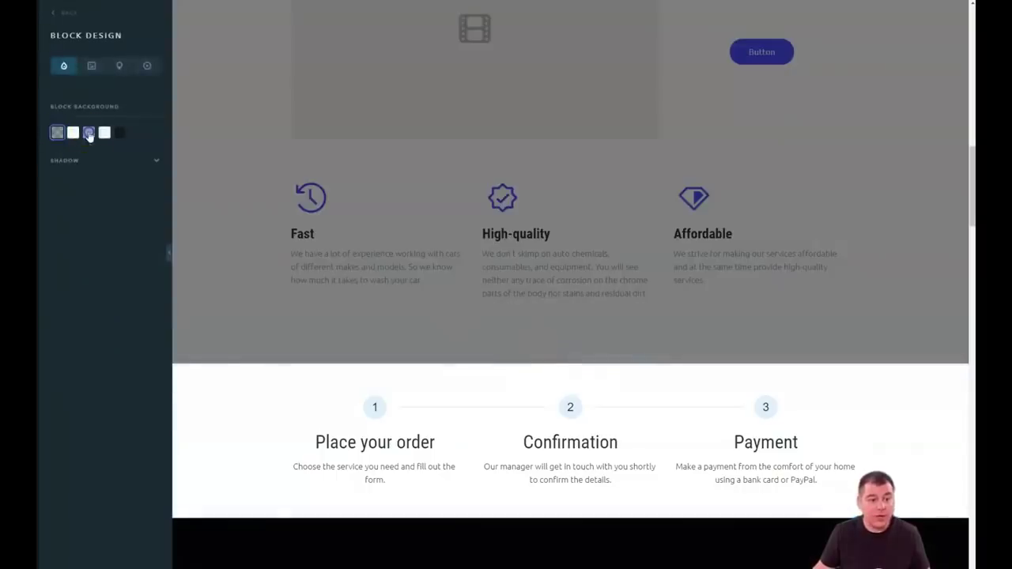
{"action": "left_click", "coordinate": [88, 133]}
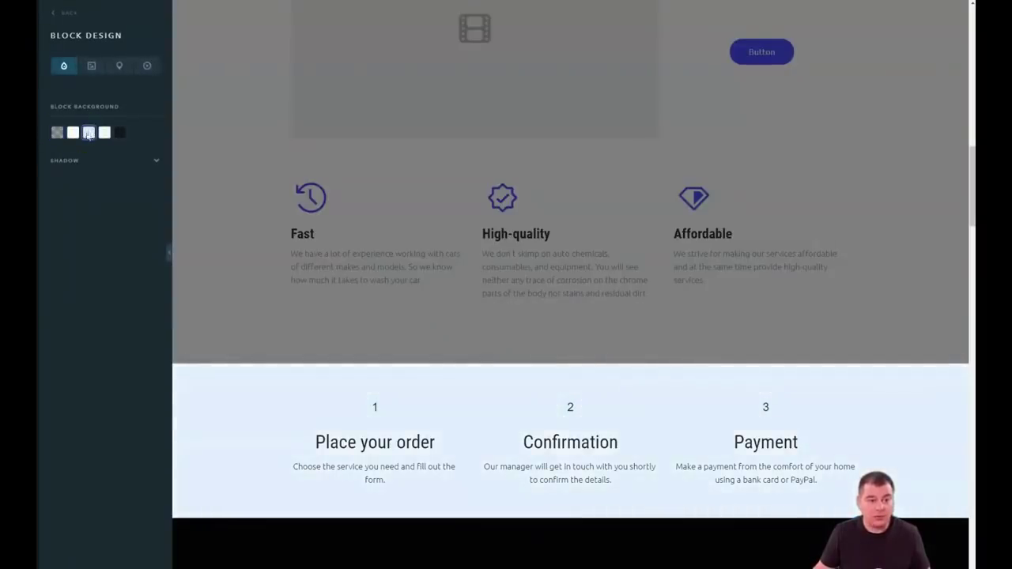
{"action": "left_click", "coordinate": [105, 134]}
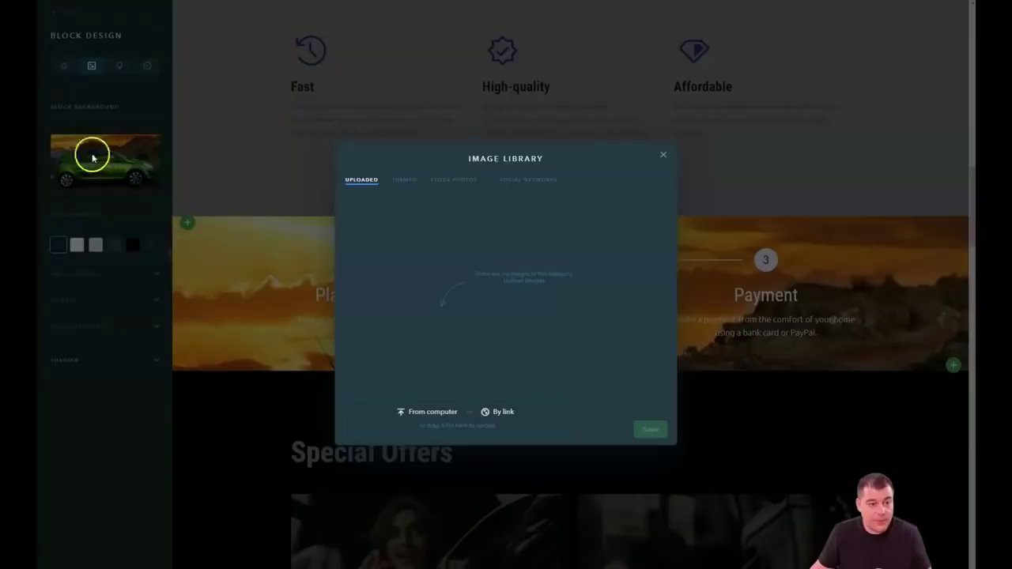
{"action": "left_click", "coordinate": [401, 180]}
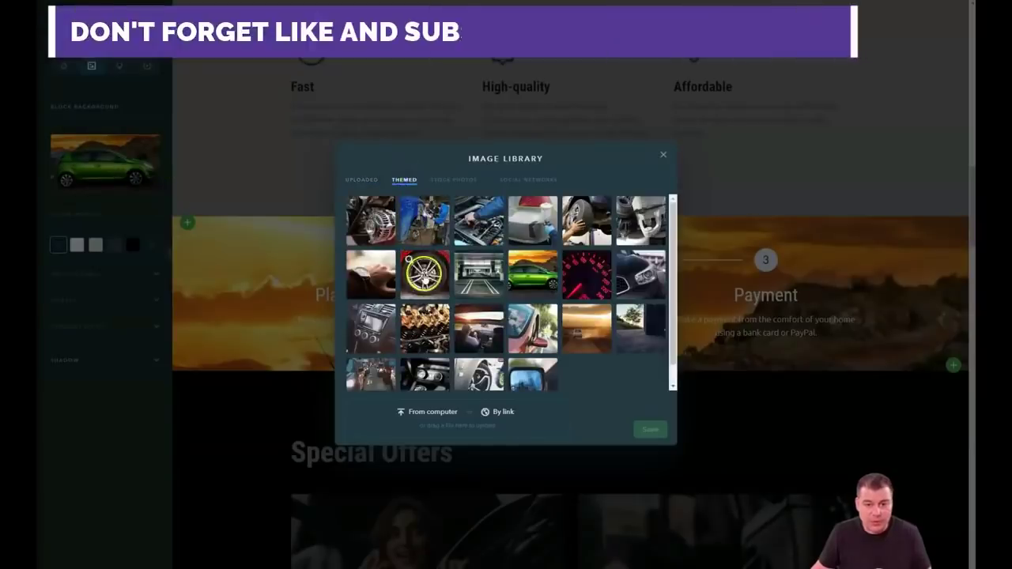
{"action": "mouse_move", "coordinate": [585, 275]}
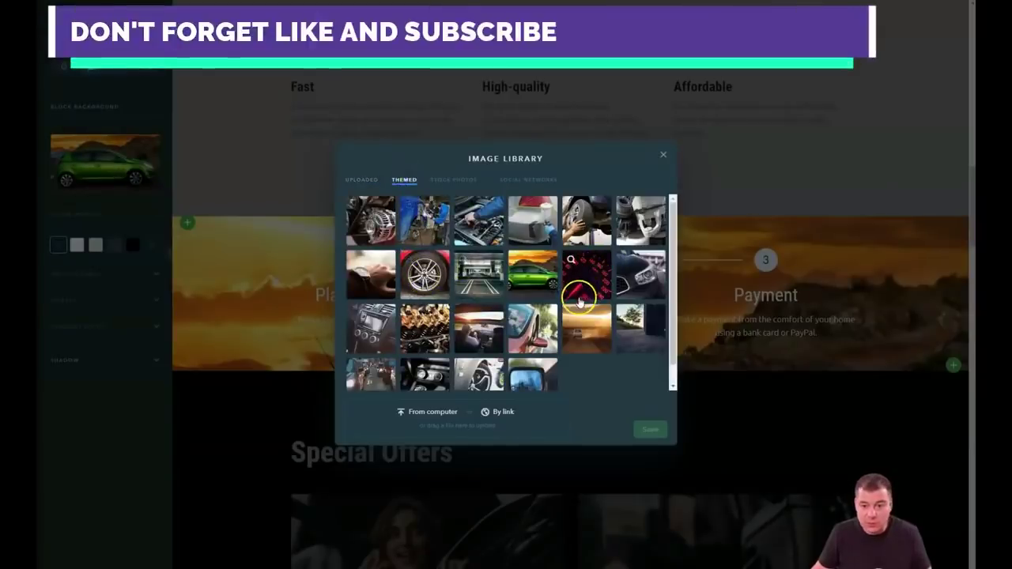
{"action": "double_click", "coordinate": [425, 373]}
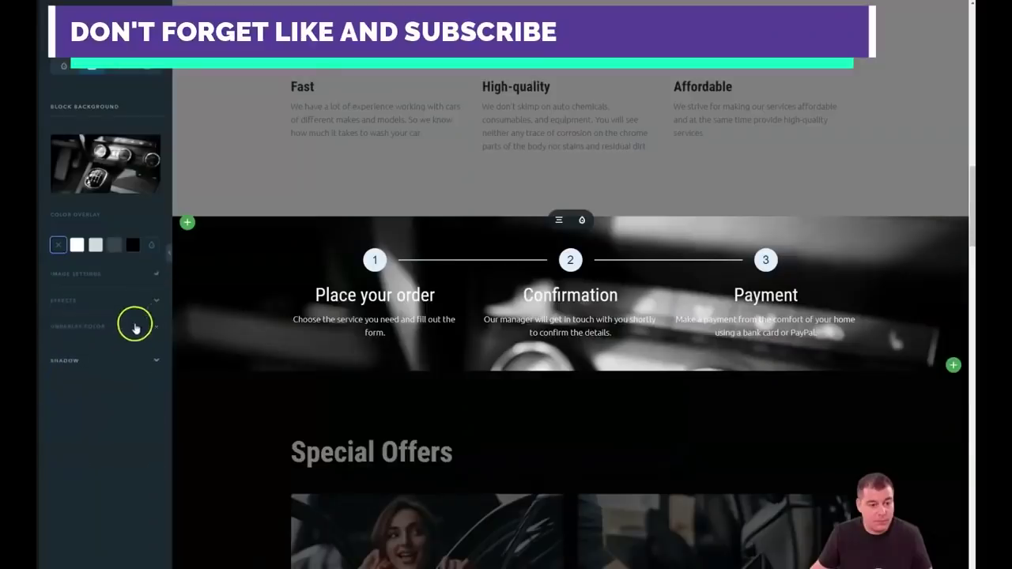
Set the background effect to Fix when scrolling and check it by scrolling.
{"action": "left_click", "coordinate": [148, 300]}
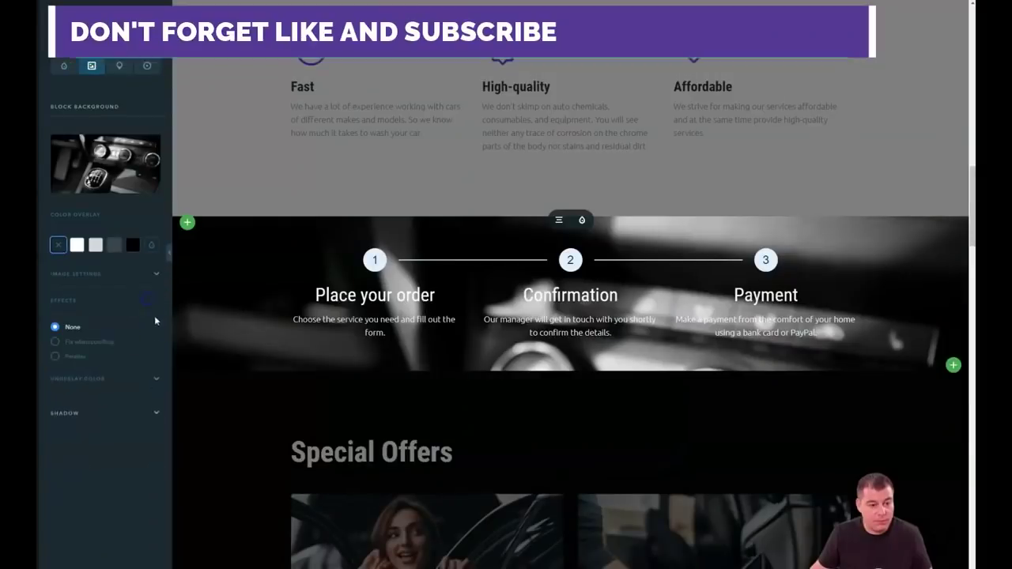
{"action": "left_click", "coordinate": [111, 342]}
{"action": "scroll", "coordinate": [577, 323], "scroll_direction": "down", "scroll_amount": 2}
{"action": "scroll", "coordinate": [565, 323], "scroll_direction": "up", "scroll_amount": 1}
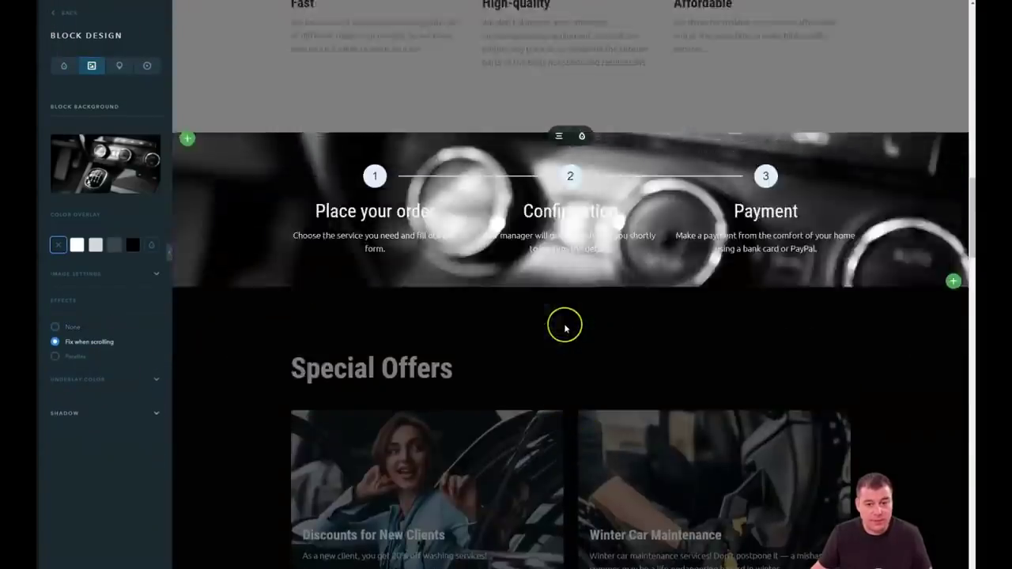
{"action": "scroll", "coordinate": [565, 328], "scroll_direction": "up", "scroll_amount": 4}
{"action": "scroll", "coordinate": [566, 328], "scroll_direction": "down", "scroll_amount": 3}
{"action": "scroll", "coordinate": [565, 324], "scroll_direction": "down", "scroll_amount": 3}
{"action": "scroll", "coordinate": [564, 322], "scroll_direction": "up", "scroll_amount": 6}
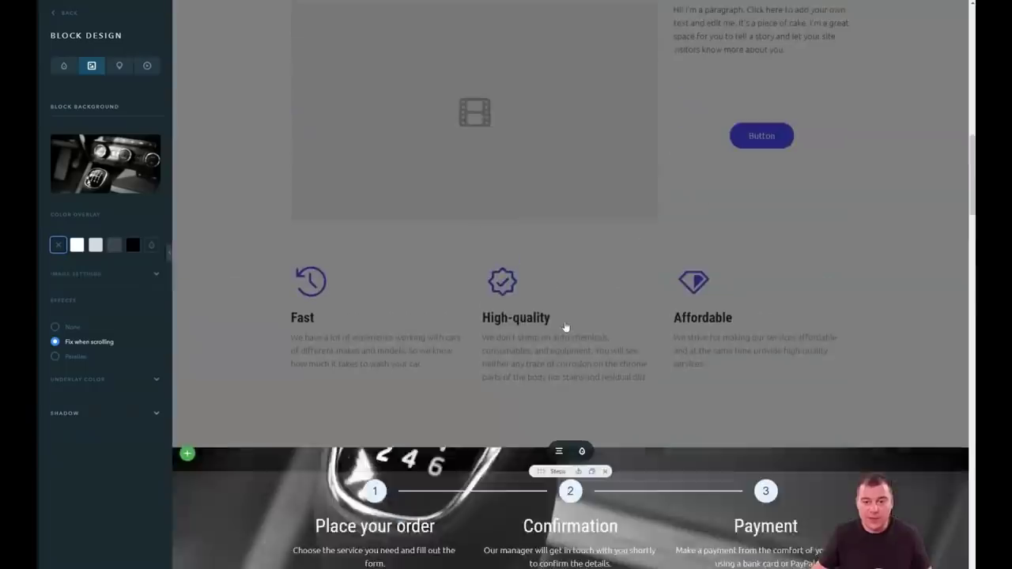
{"action": "scroll", "coordinate": [564, 320], "scroll_direction": "down", "scroll_amount": 2}
{"action": "scroll", "coordinate": [564, 321], "scroll_direction": "down", "scroll_amount": 1}
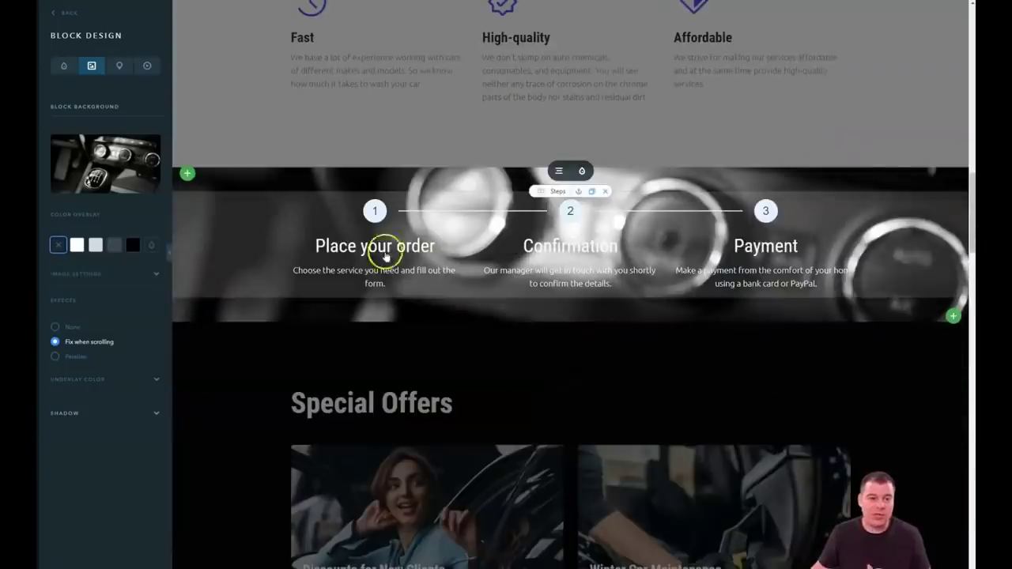
Close Block Design, scroll back to the top and select the header navigation menu.
{"action": "left_click", "coordinate": [413, 384]}
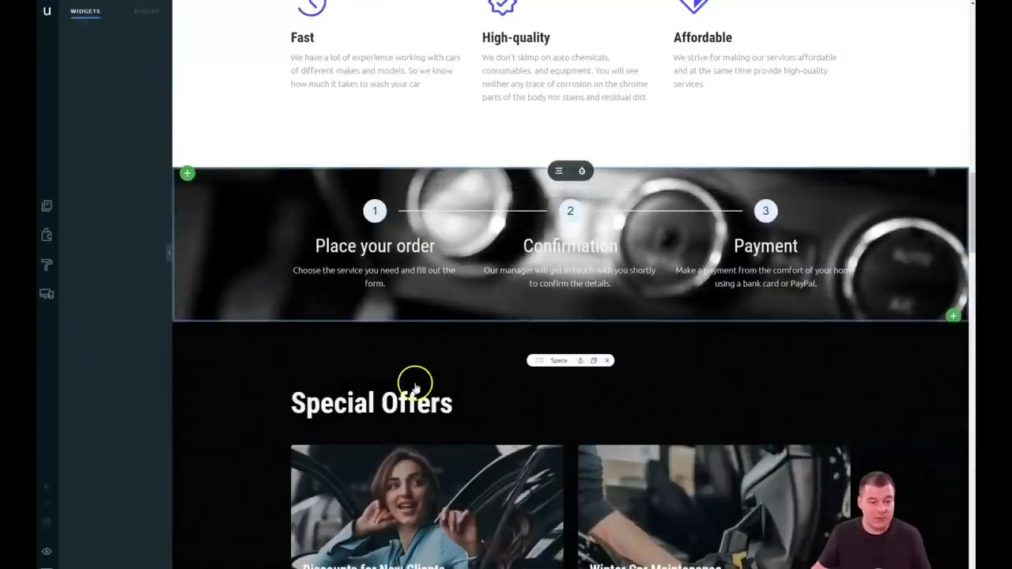
{"action": "scroll", "coordinate": [668, 222], "scroll_direction": "up", "scroll_amount": 2}
{"action": "scroll", "coordinate": [666, 228], "scroll_direction": "down", "scroll_amount": 1}
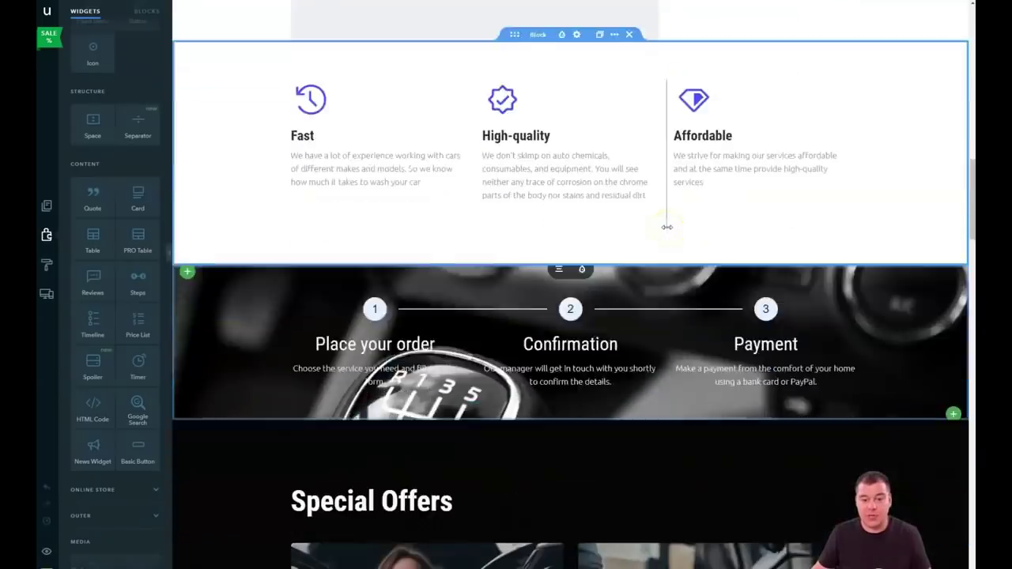
{"action": "scroll", "coordinate": [667, 229], "scroll_direction": "down", "scroll_amount": 2}
{"action": "scroll", "coordinate": [668, 231], "scroll_direction": "down", "scroll_amount": 3}
{"action": "scroll", "coordinate": [668, 233], "scroll_direction": "down", "scroll_amount": 2}
{"action": "scroll", "coordinate": [668, 233], "scroll_direction": "down", "scroll_amount": 3}
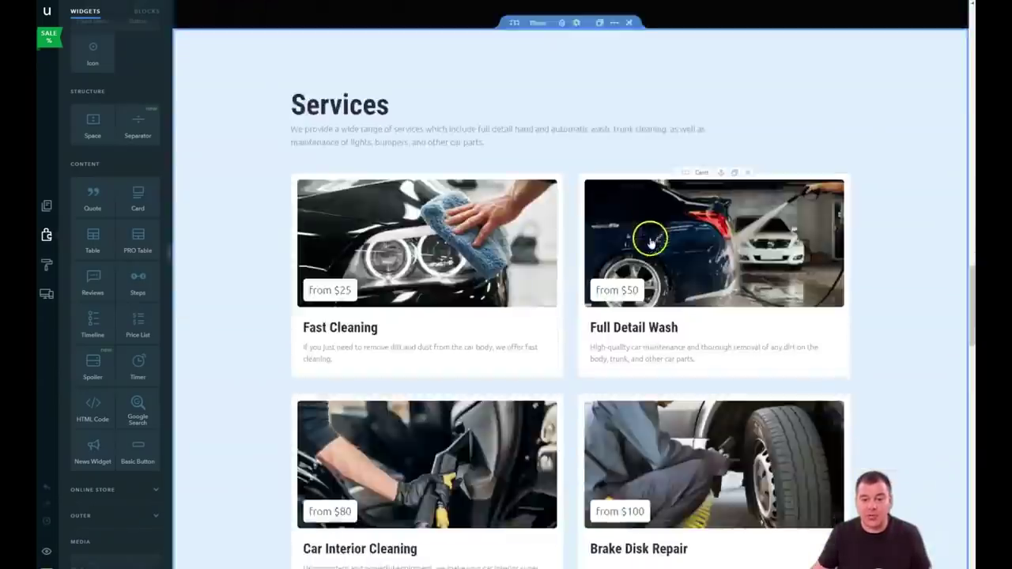
{"action": "scroll", "coordinate": [648, 235], "scroll_direction": "up", "scroll_amount": 7}
{"action": "scroll", "coordinate": [641, 261], "scroll_direction": "up", "scroll_amount": 3}
{"action": "scroll", "coordinate": [638, 271], "scroll_direction": "up", "scroll_amount": 3}
{"action": "scroll", "coordinate": [641, 287], "scroll_direction": "up", "scroll_amount": 4}
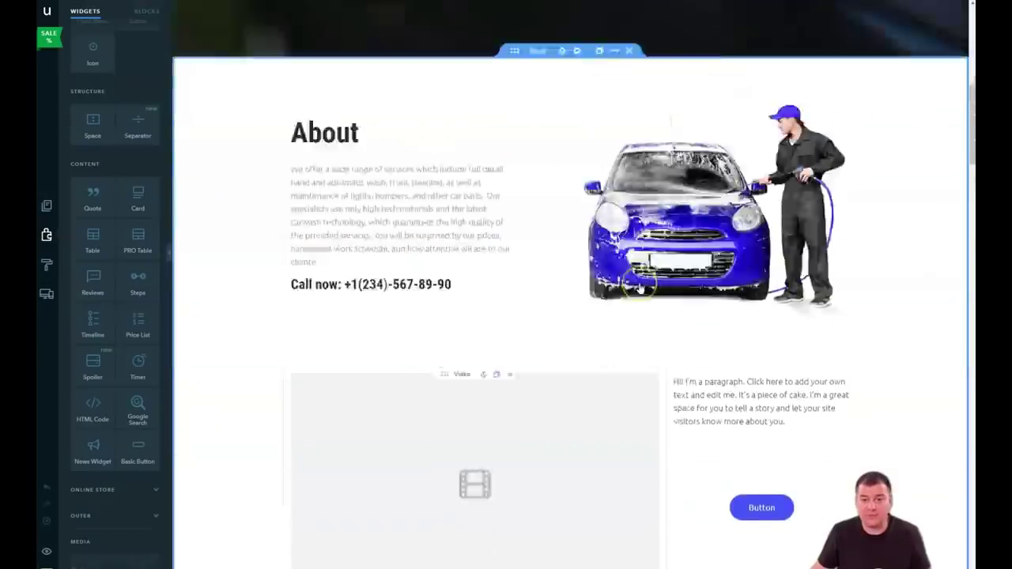
{"action": "scroll", "coordinate": [640, 287], "scroll_direction": "up", "scroll_amount": 1}
{"action": "scroll", "coordinate": [640, 288], "scroll_direction": "up", "scroll_amount": 3}
{"action": "scroll", "coordinate": [638, 289], "scroll_direction": "up", "scroll_amount": 2}
{"action": "scroll", "coordinate": [639, 289], "scroll_direction": "up", "scroll_amount": 1}
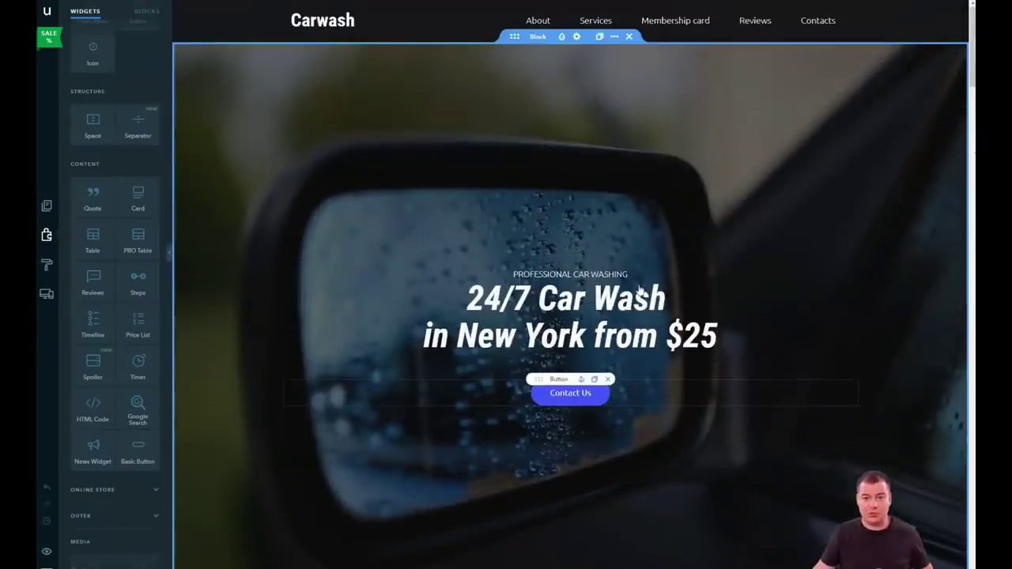
{"action": "left_click", "coordinate": [663, 210]}
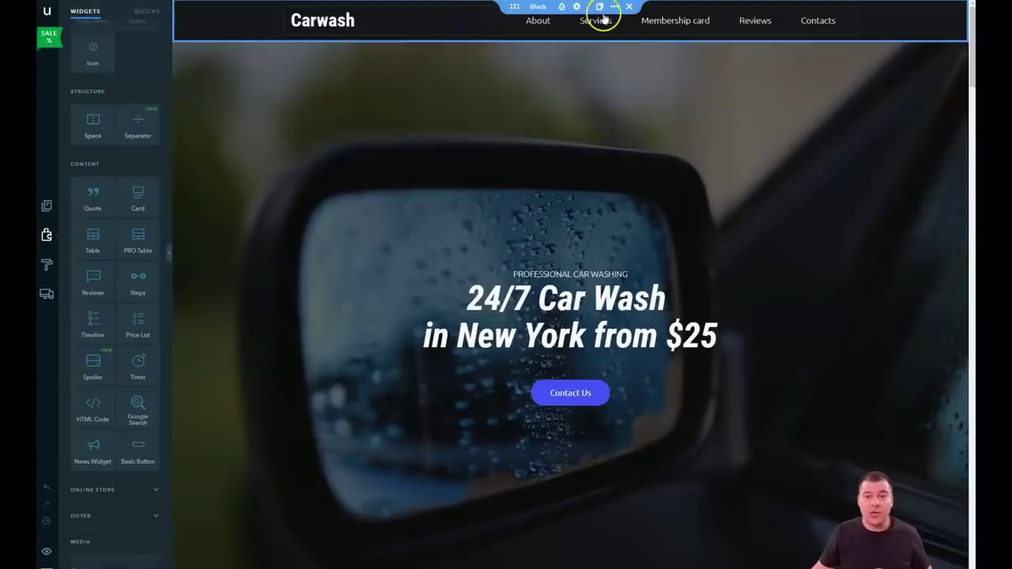
{"action": "left_click", "coordinate": [539, 24]}
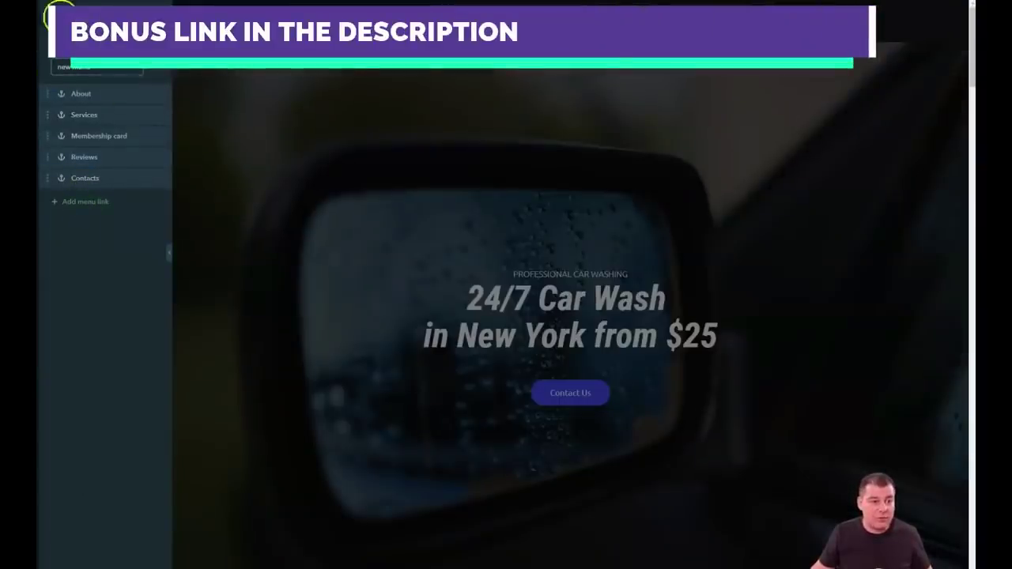
{"action": "left_click", "coordinate": [211, 162]}
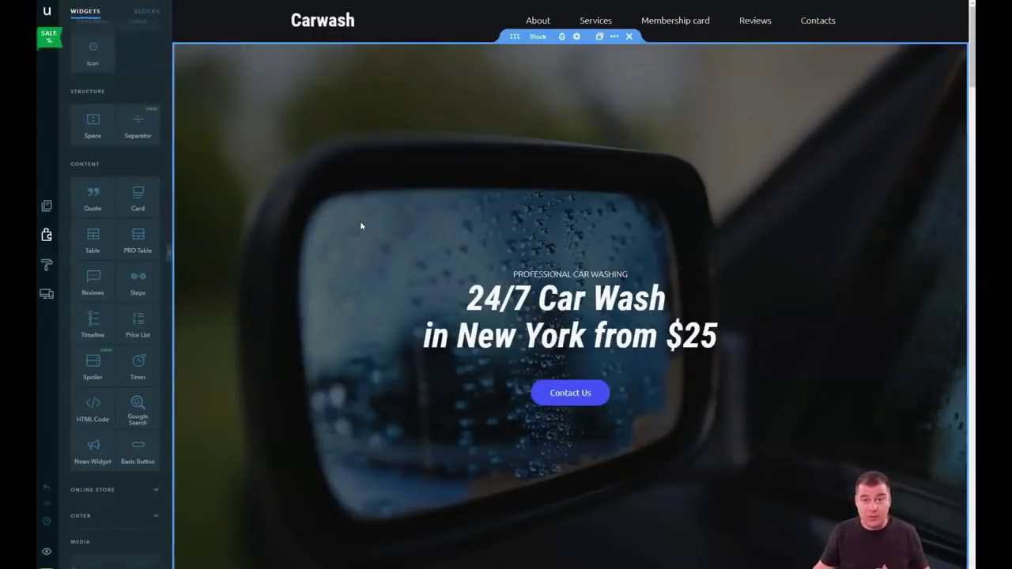
{"action": "left_click", "coordinate": [399, 215]}
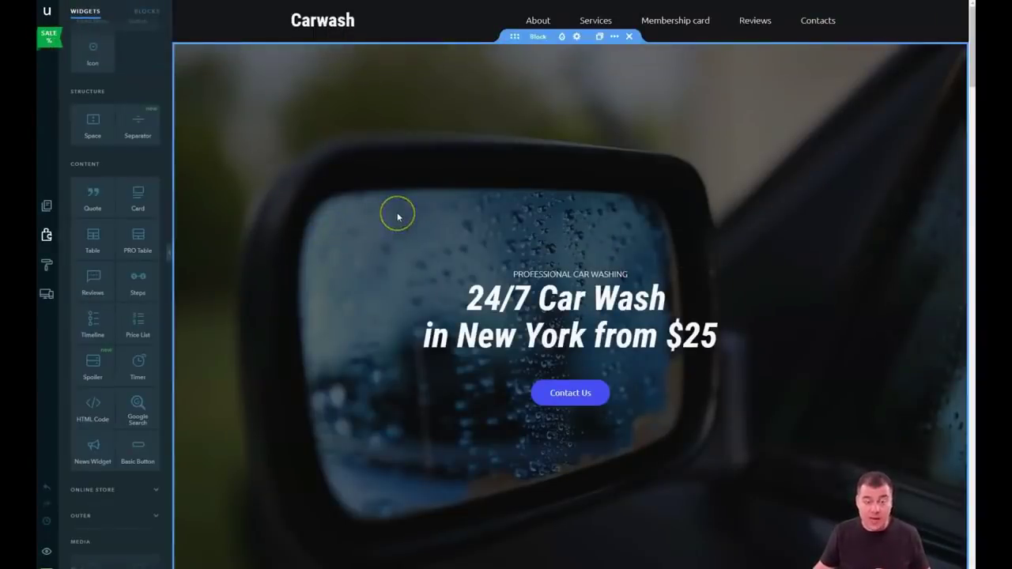
{"action": "left_click", "coordinate": [400, 217]}
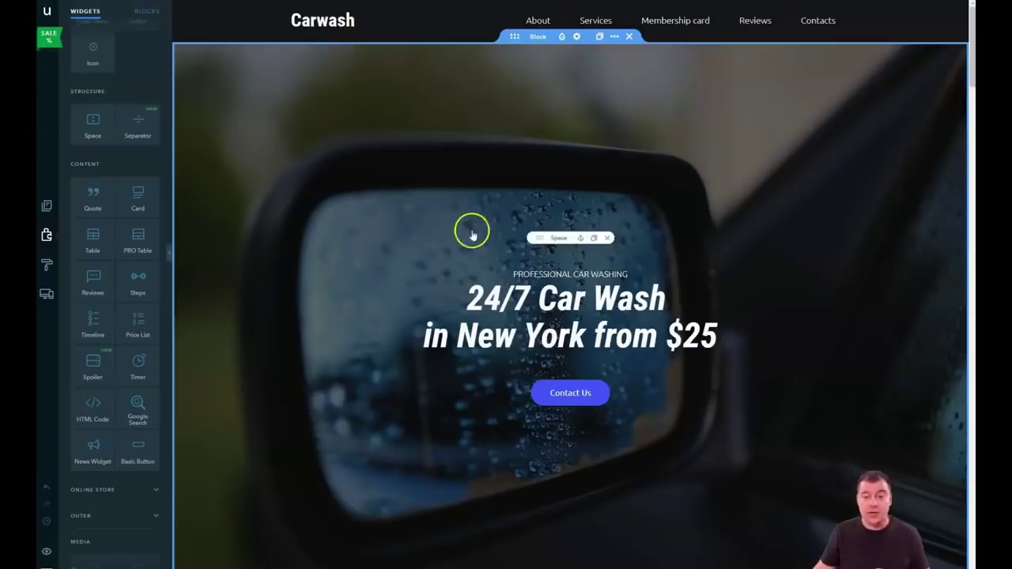
{"action": "scroll", "coordinate": [469, 228], "scroll_direction": "down", "scroll_amount": 2}
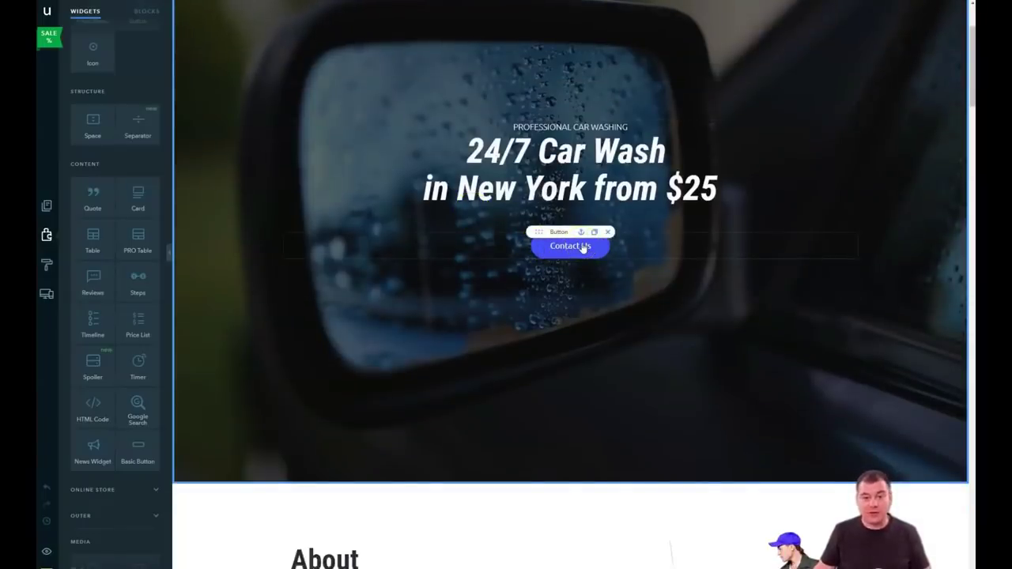
Select the Contact Us button and try two alternative button styles.
{"action": "left_click", "coordinate": [583, 248]}
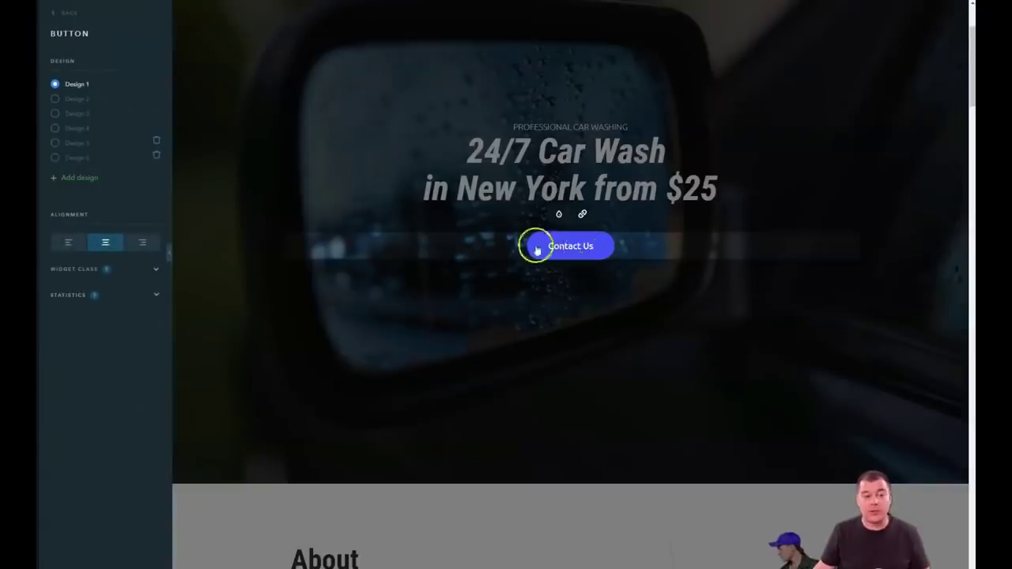
{"action": "left_click", "coordinate": [55, 99]}
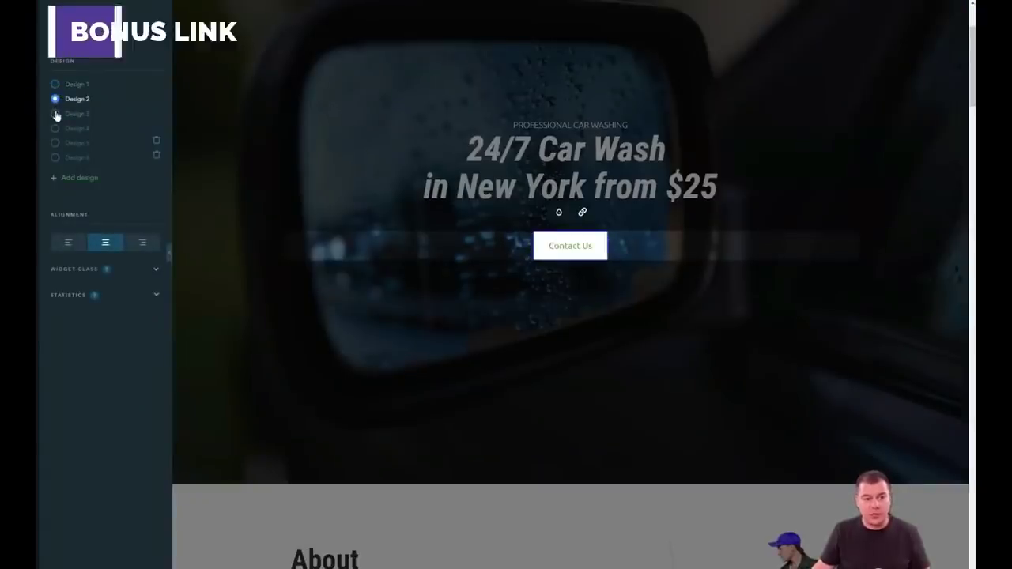
{"action": "left_click", "coordinate": [55, 114]}
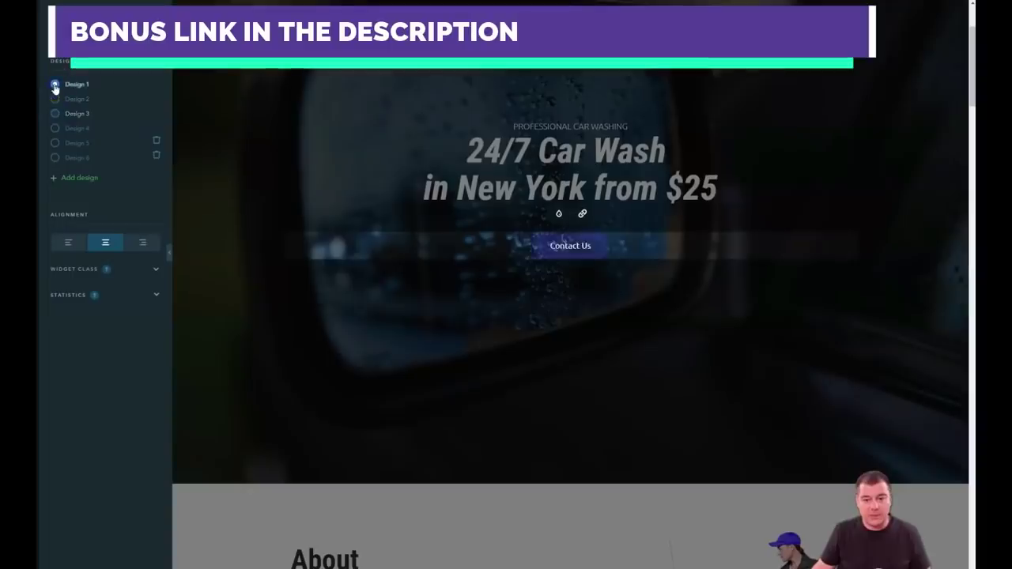
Link Contact Us to a Pop-up window and open the first New window pop-up for editing.
{"action": "left_click", "coordinate": [582, 217]}
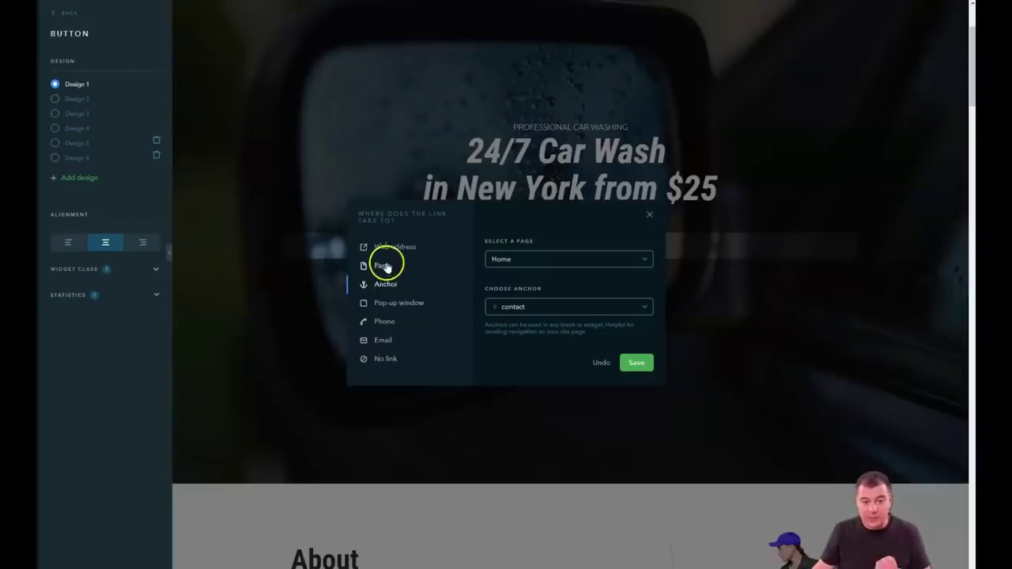
{"action": "left_click", "coordinate": [386, 305]}
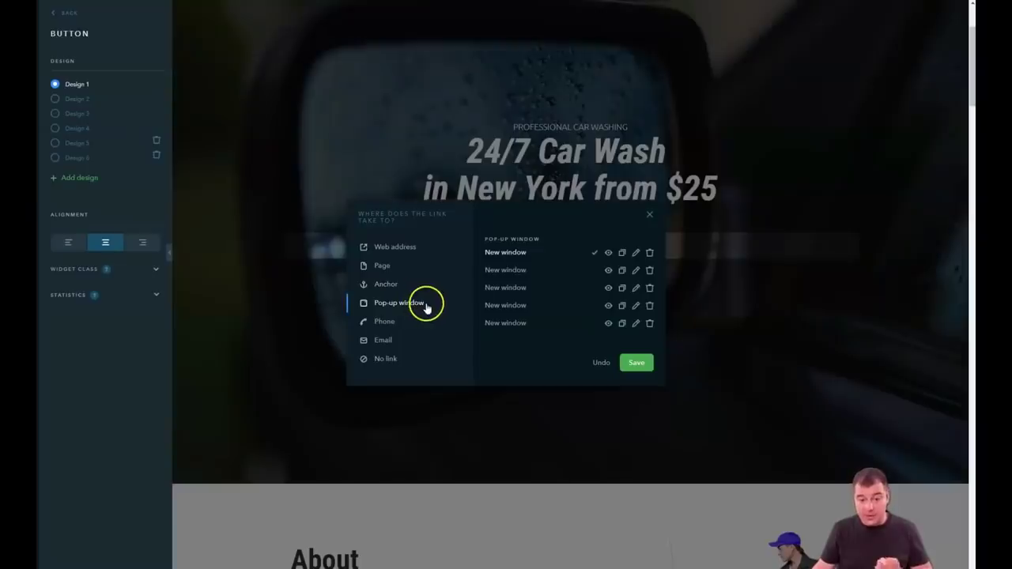
{"action": "left_click", "coordinate": [627, 289]}
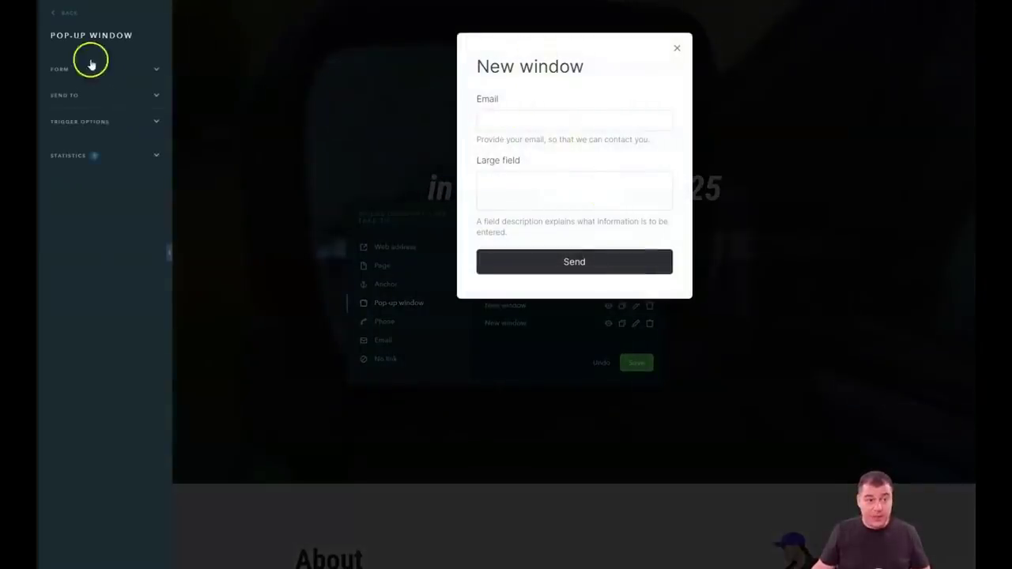
Remove the Large text field and add Name and Phone number fields to the pop-up form.
{"action": "left_click", "coordinate": [149, 70]}
{"action": "mouse_move", "coordinate": [87, 162]}
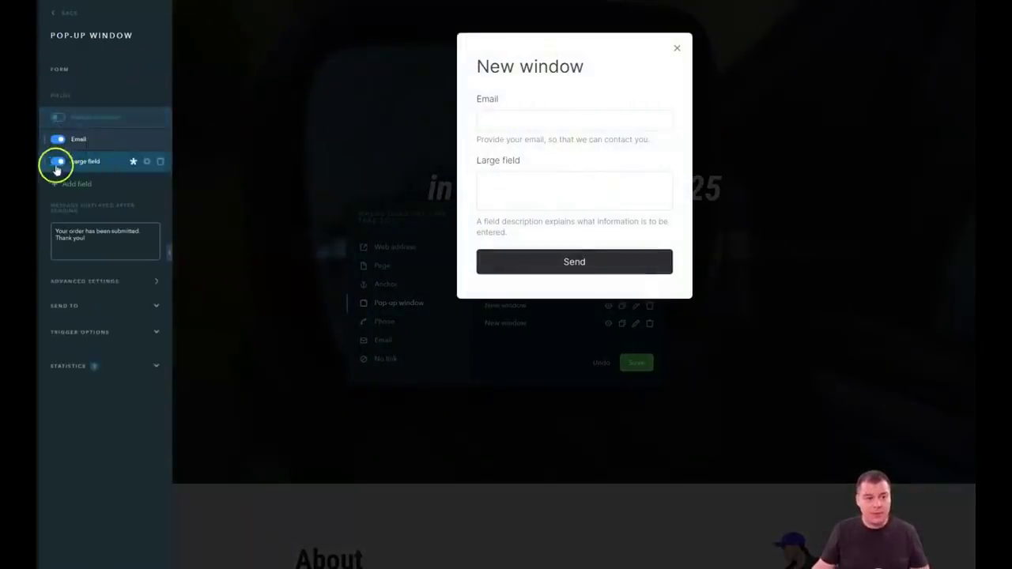
{"action": "left_click", "coordinate": [48, 162]}
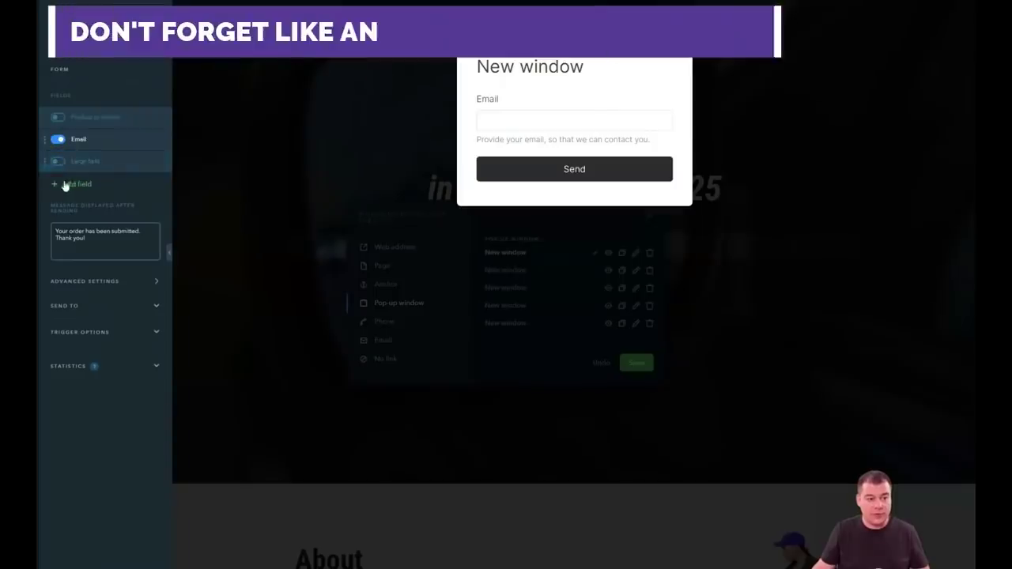
{"action": "left_click", "coordinate": [57, 186]}
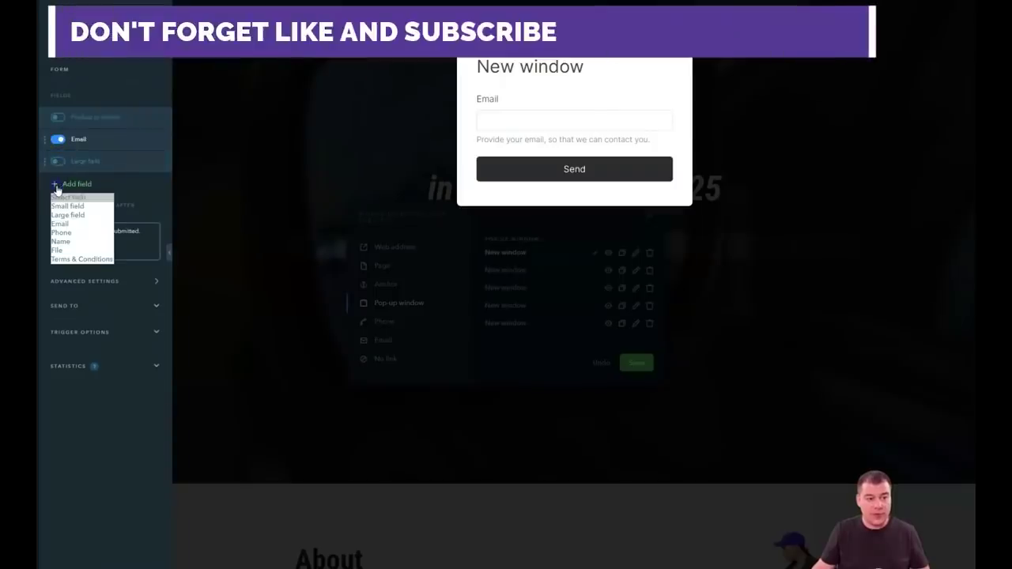
{"action": "left_click", "coordinate": [63, 241]}
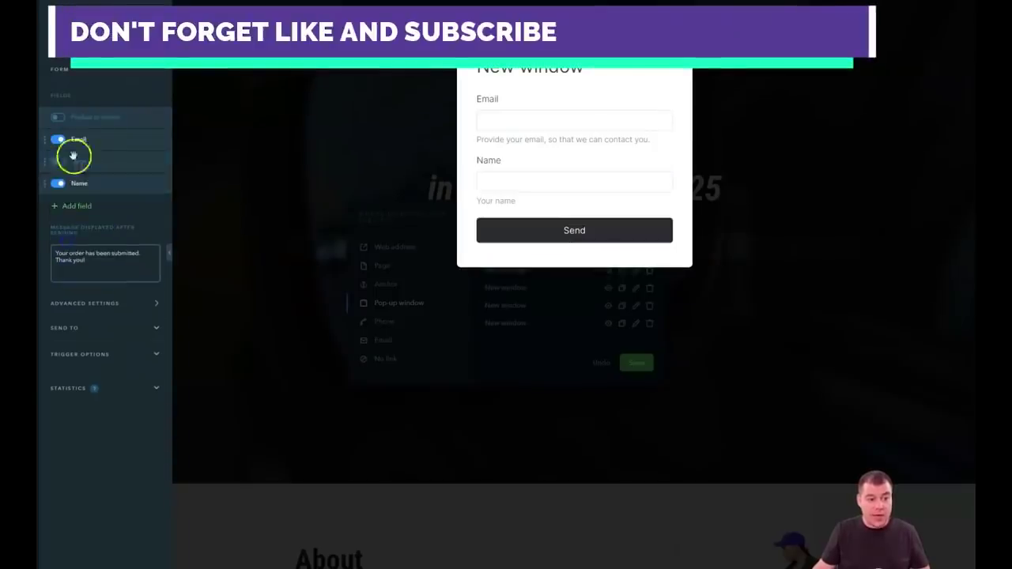
{"action": "left_click", "coordinate": [55, 205]}
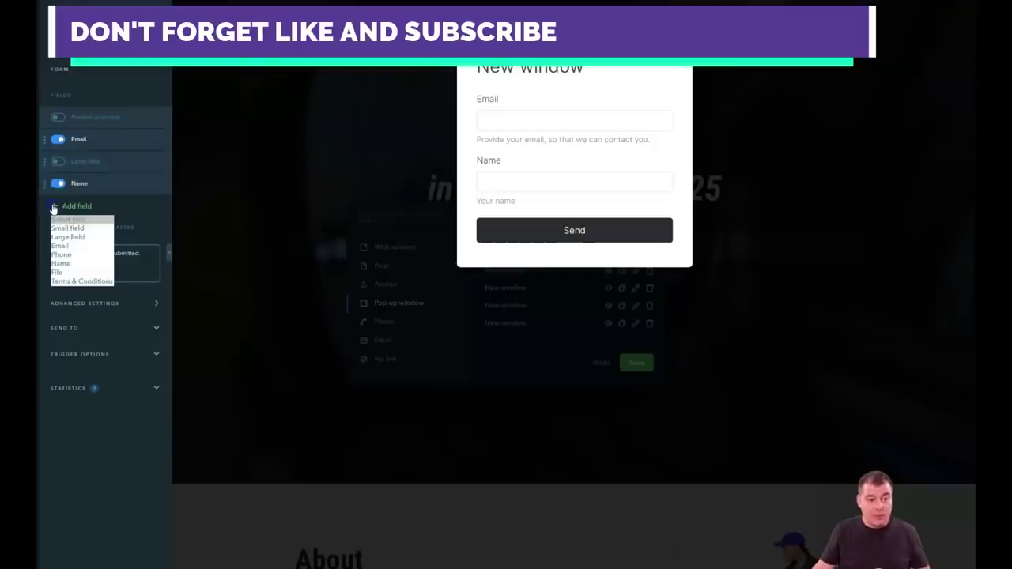
{"action": "left_click", "coordinate": [67, 255]}
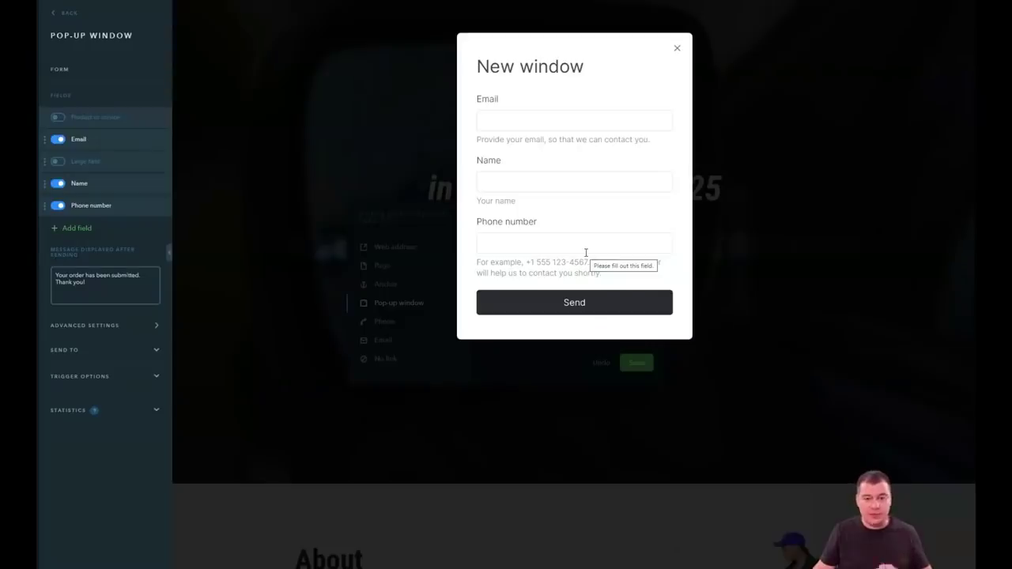
Move the Name field above Email and make the Phone number field optional.
{"action": "left_click", "coordinate": [552, 109]}
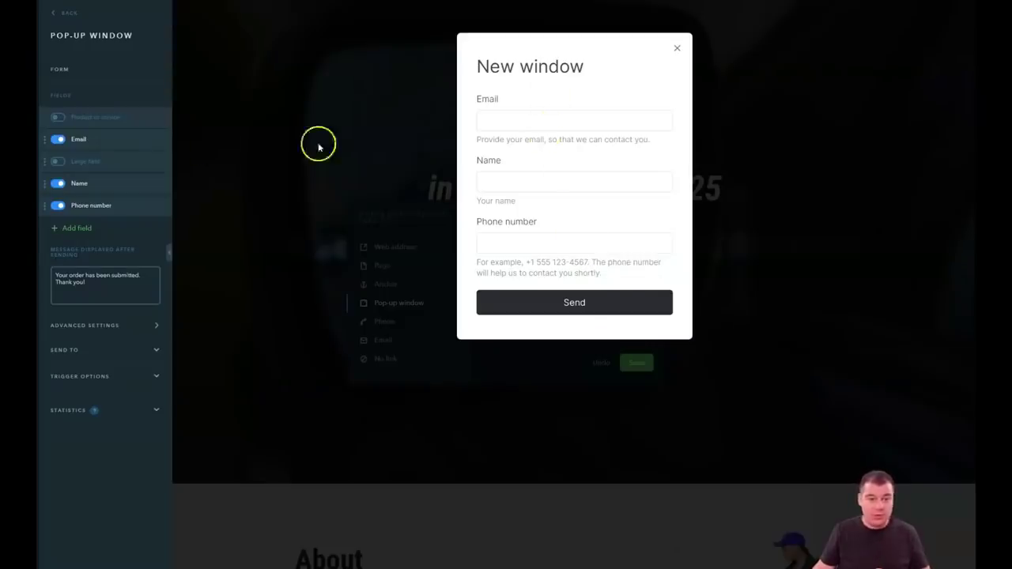
{"action": "left_click_drag", "start_coordinate": [45, 182], "coordinate": [44, 139]}
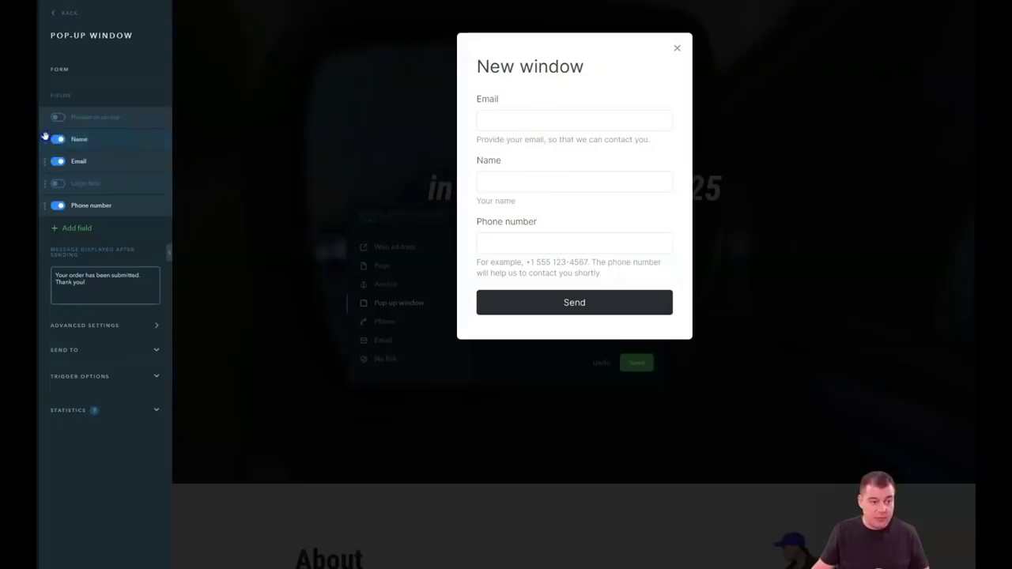
{"action": "left_click_drag", "start_coordinate": [64, 177], "coordinate": [66, 207]}
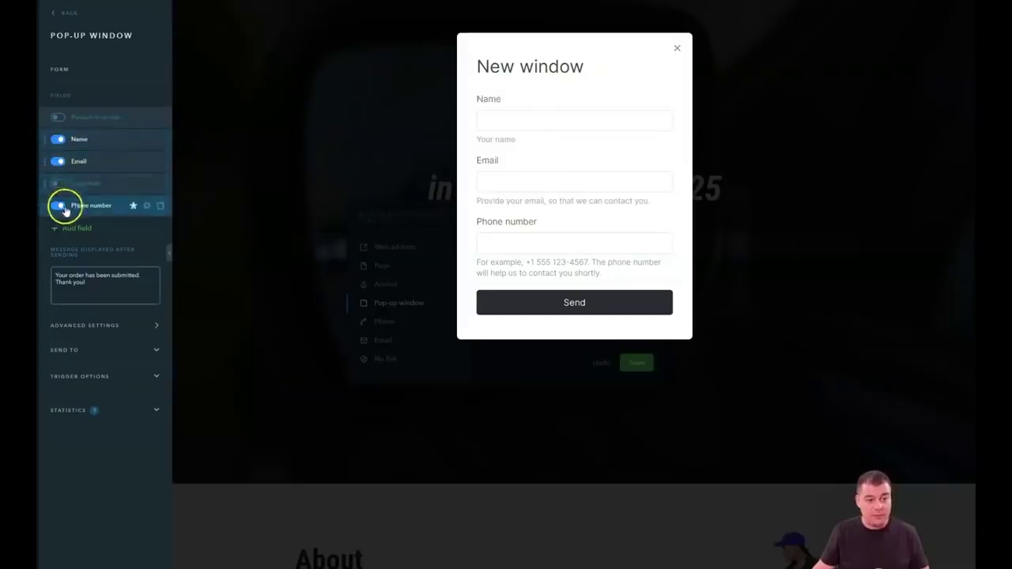
{"action": "left_click", "coordinate": [133, 205]}
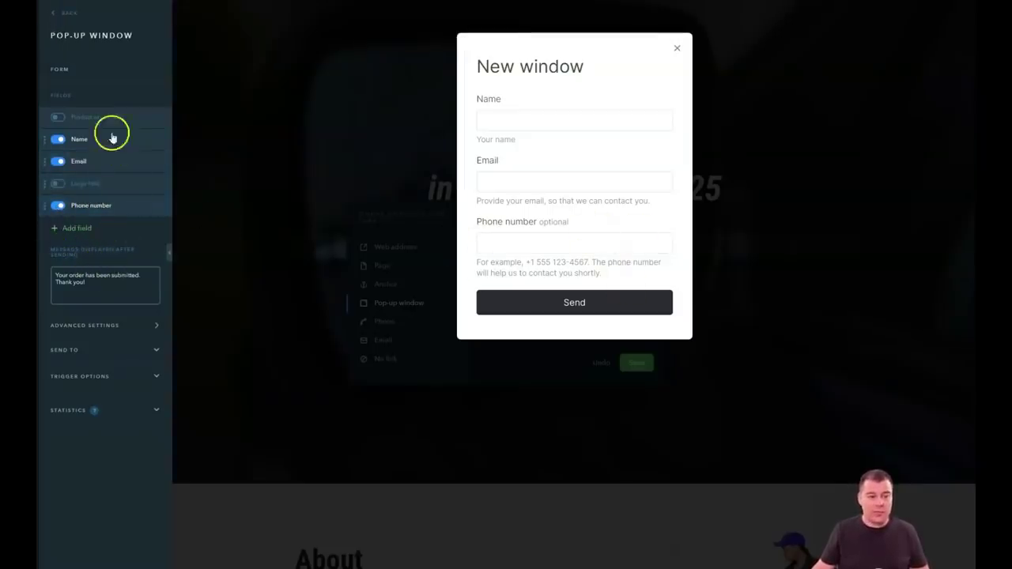
{"action": "left_click", "coordinate": [158, 72]}
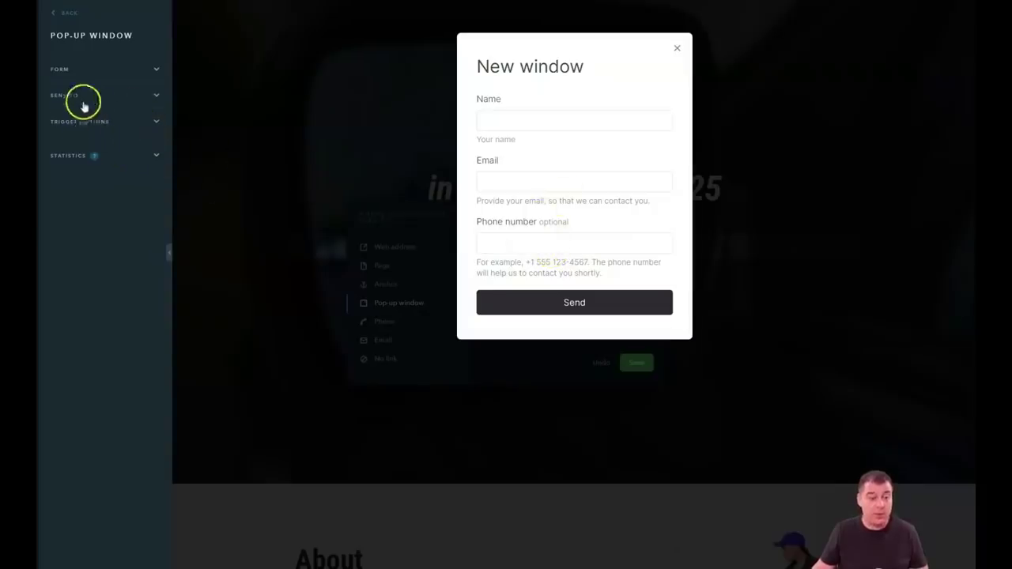
Review the form's Send to options, expanding and collapsing the CRM and Email sections.
{"action": "left_click", "coordinate": [157, 99]}
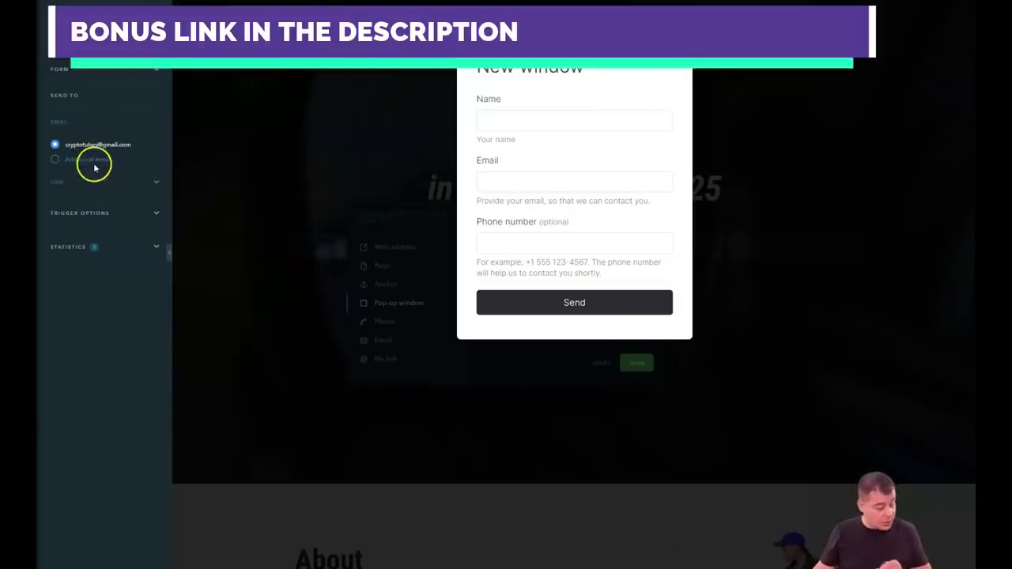
{"action": "left_click", "coordinate": [153, 183]}
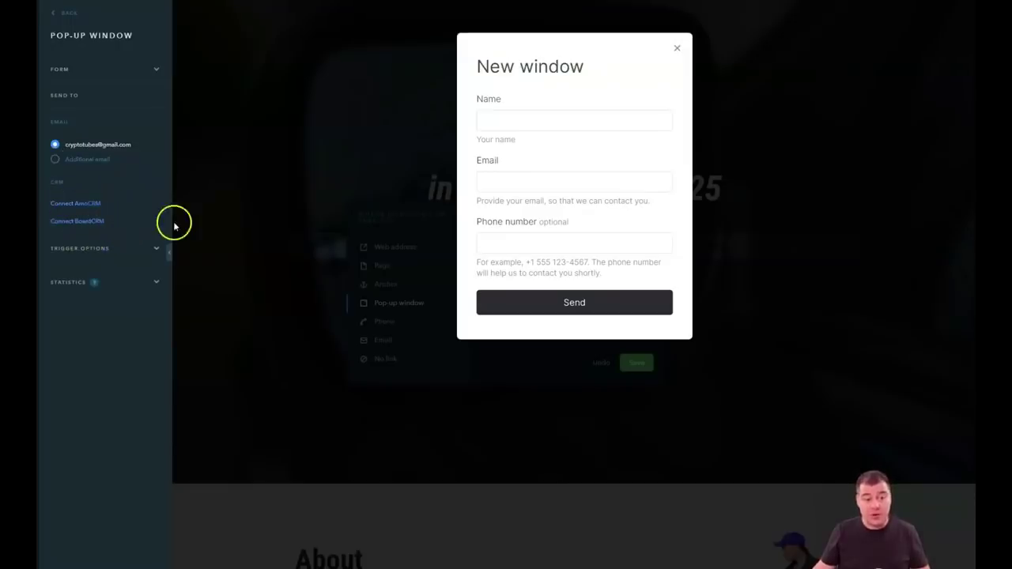
{"action": "left_click", "coordinate": [157, 184]}
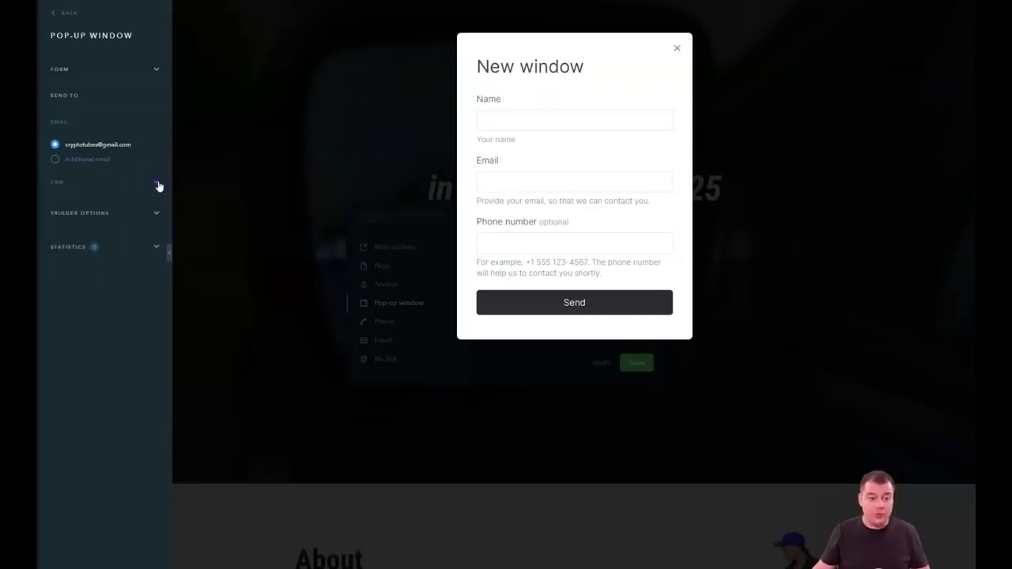
{"action": "left_click", "coordinate": [156, 122]}
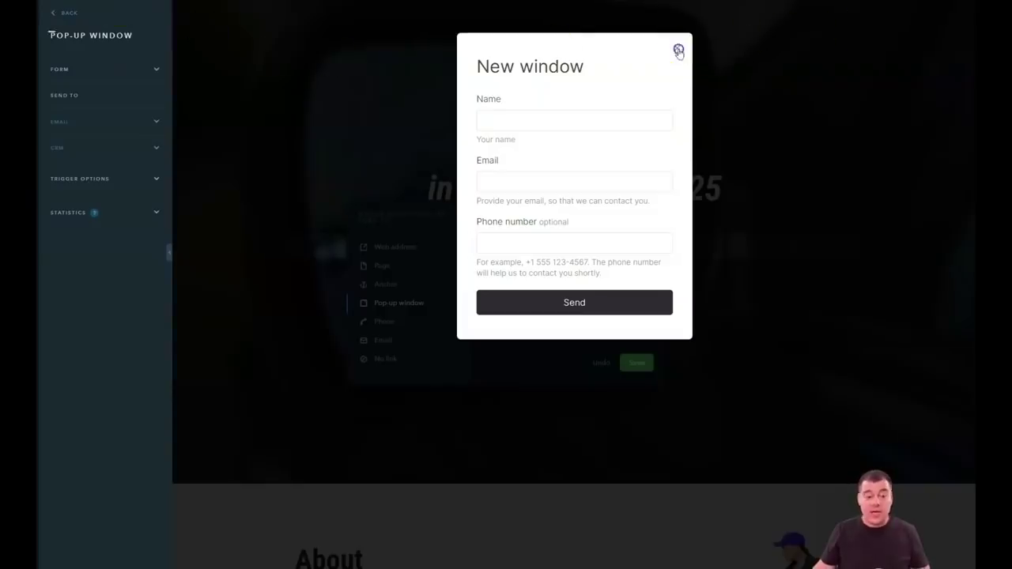
Close the pop-up preview and Contact Us link settings, returning to the page's hero section.
{"action": "left_click", "coordinate": [406, 379]}
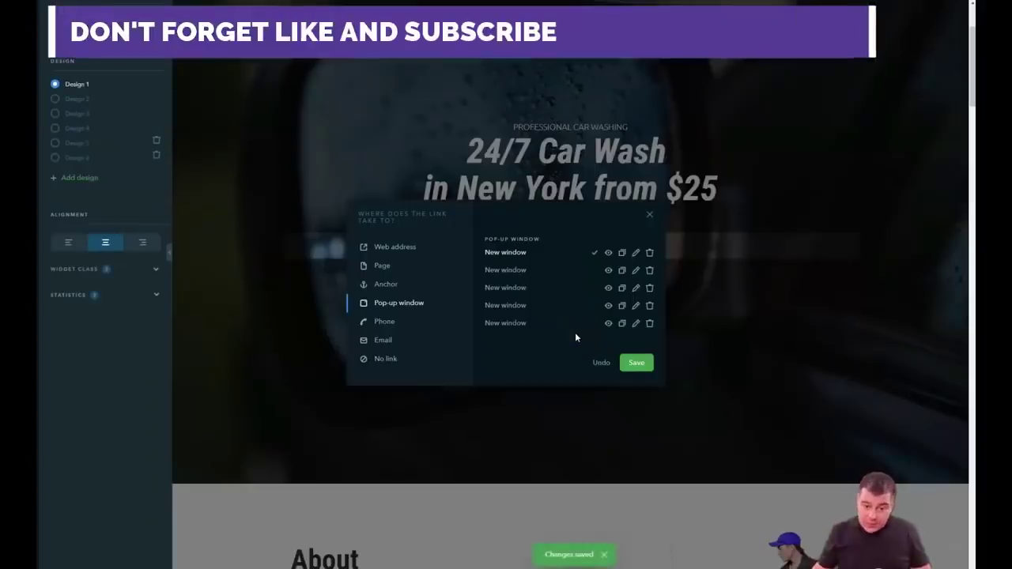
{"action": "left_click", "coordinate": [649, 215]}
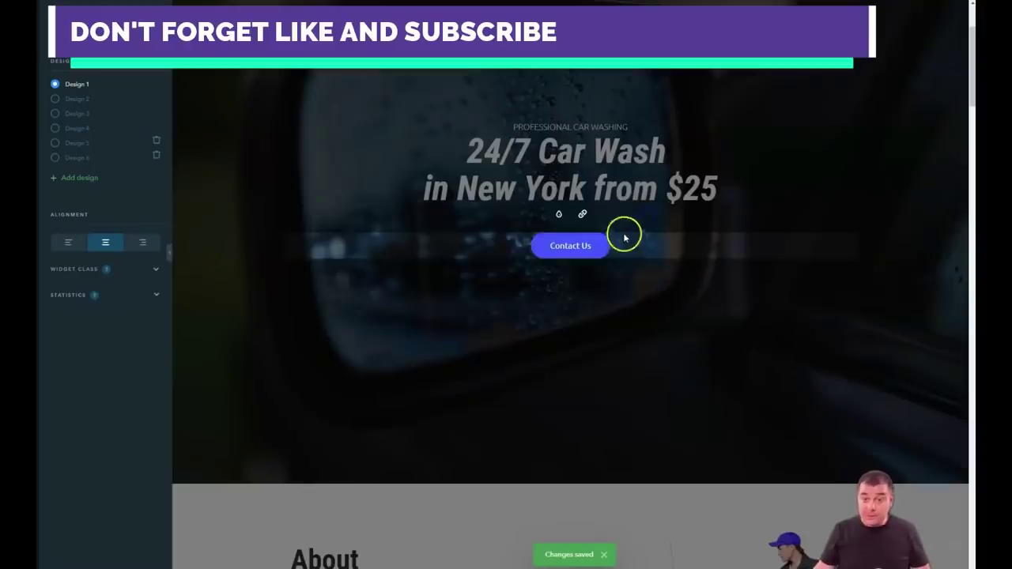
{"action": "left_click", "coordinate": [454, 297]}
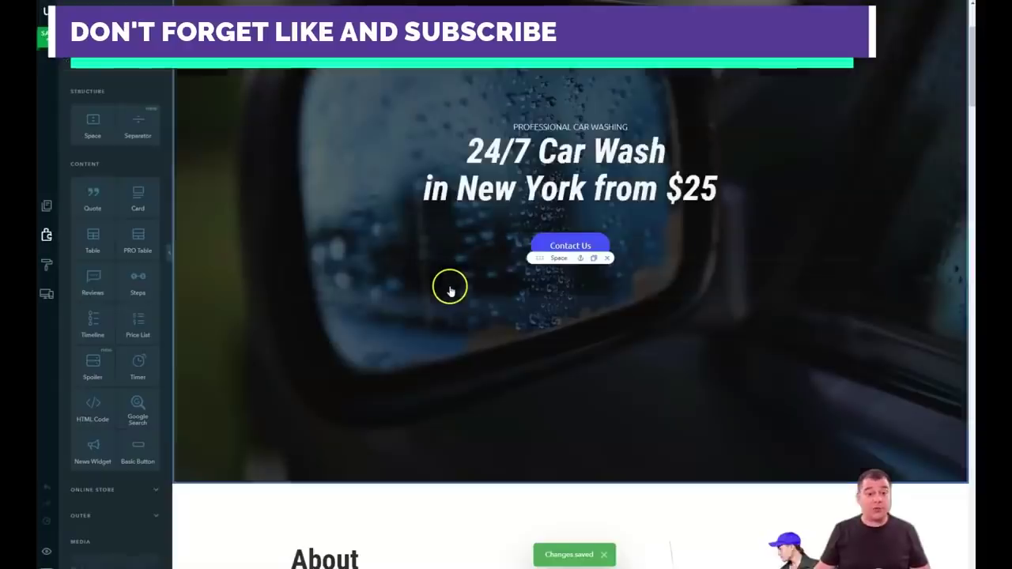
{"action": "scroll", "coordinate": [453, 291], "scroll_direction": "up", "scroll_amount": 3}
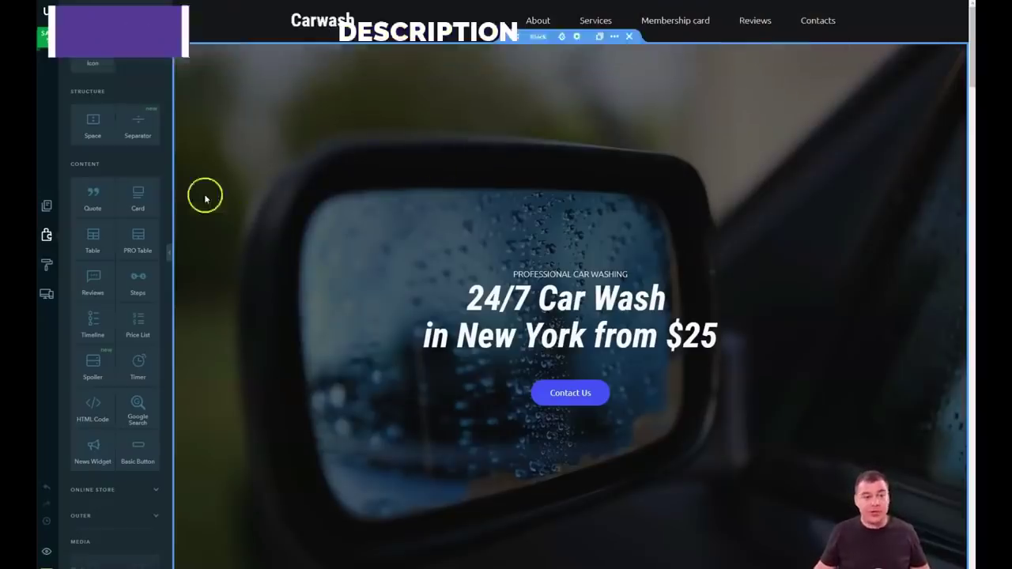
{"action": "scroll", "coordinate": [142, 210], "scroll_direction": "up", "scroll_amount": 3}
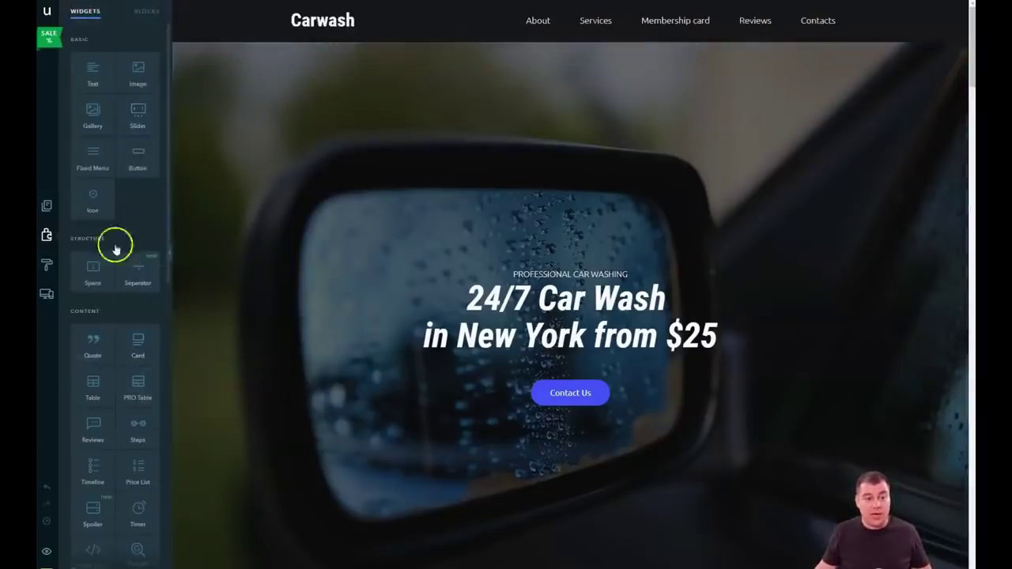
{"action": "scroll", "coordinate": [542, 274], "scroll_direction": "down", "scroll_amount": 5}
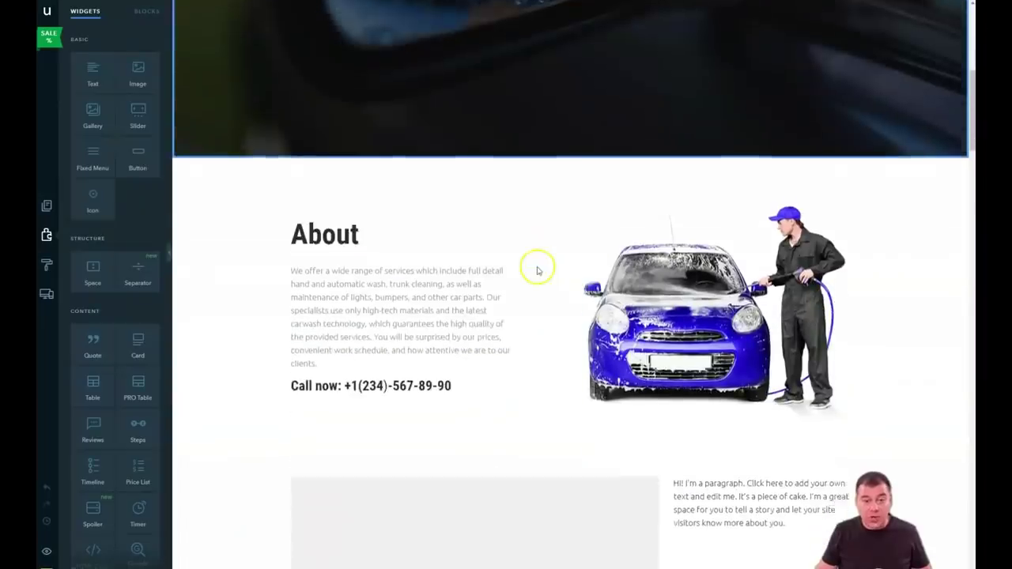
{"action": "scroll", "coordinate": [537, 270], "scroll_direction": "down", "scroll_amount": 3}
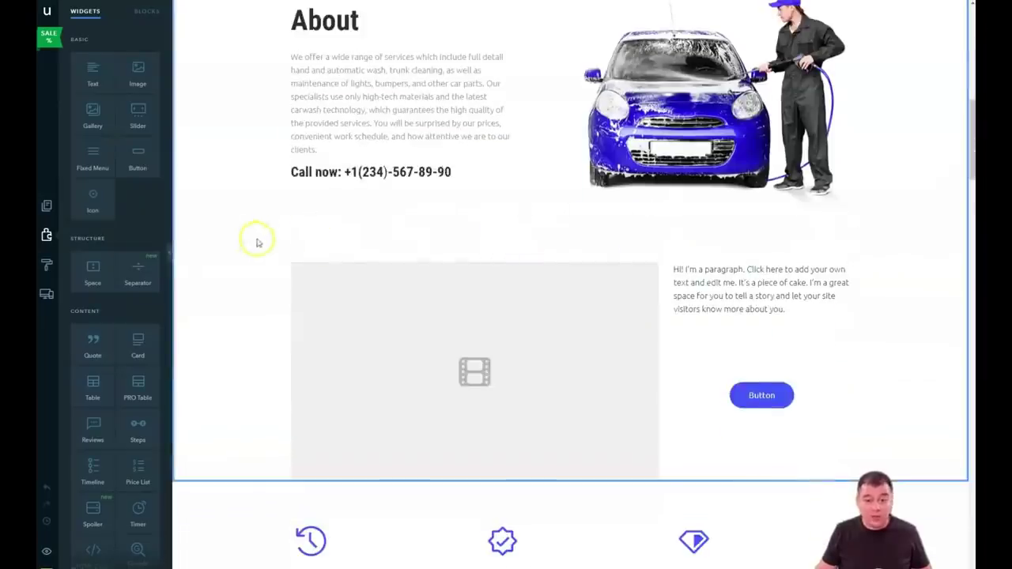
{"action": "scroll", "coordinate": [592, 221], "scroll_direction": "down", "scroll_amount": 4}
{"action": "scroll", "coordinate": [592, 224], "scroll_direction": "down", "scroll_amount": 2}
{"action": "scroll", "coordinate": [592, 225], "scroll_direction": "down", "scroll_amount": 2}
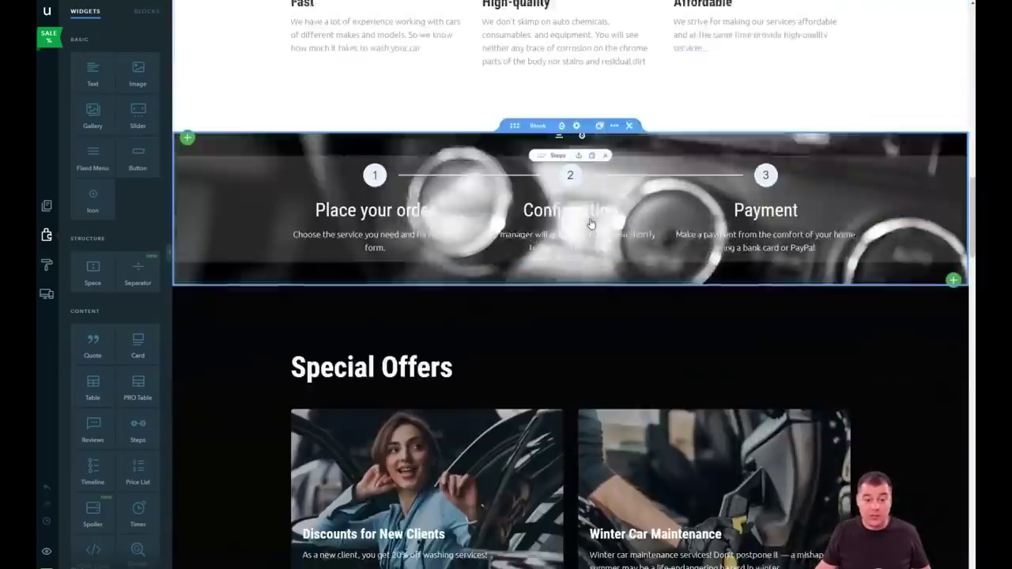
{"action": "scroll", "coordinate": [591, 224], "scroll_direction": "down", "scroll_amount": 3}
{"action": "scroll", "coordinate": [591, 224], "scroll_direction": "down", "scroll_amount": 3}
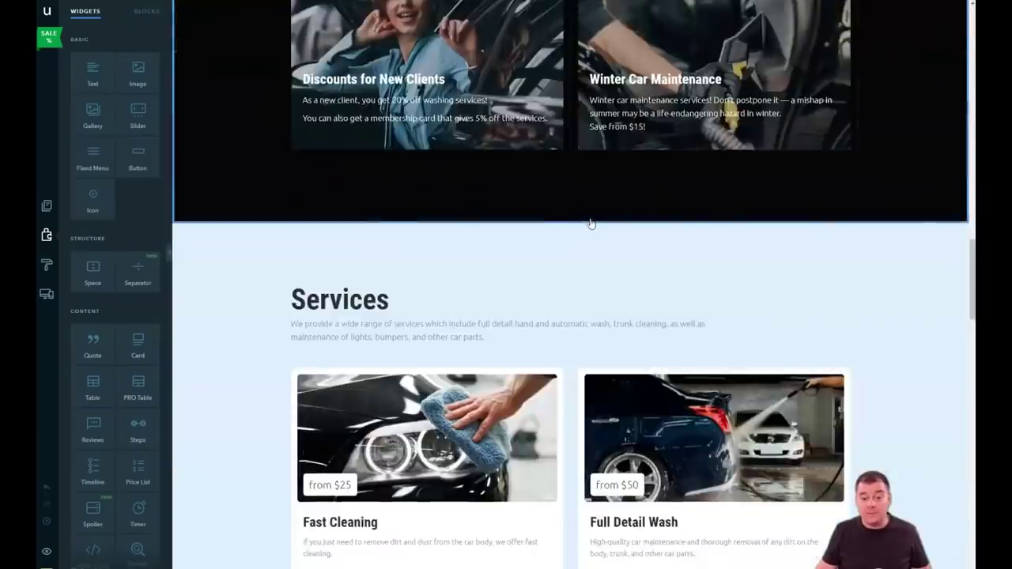
{"action": "scroll", "coordinate": [591, 224], "scroll_direction": "down", "scroll_amount": 3}
{"action": "scroll", "coordinate": [591, 225], "scroll_direction": "down", "scroll_amount": 3}
{"action": "scroll", "coordinate": [592, 224], "scroll_direction": "down", "scroll_amount": 3}
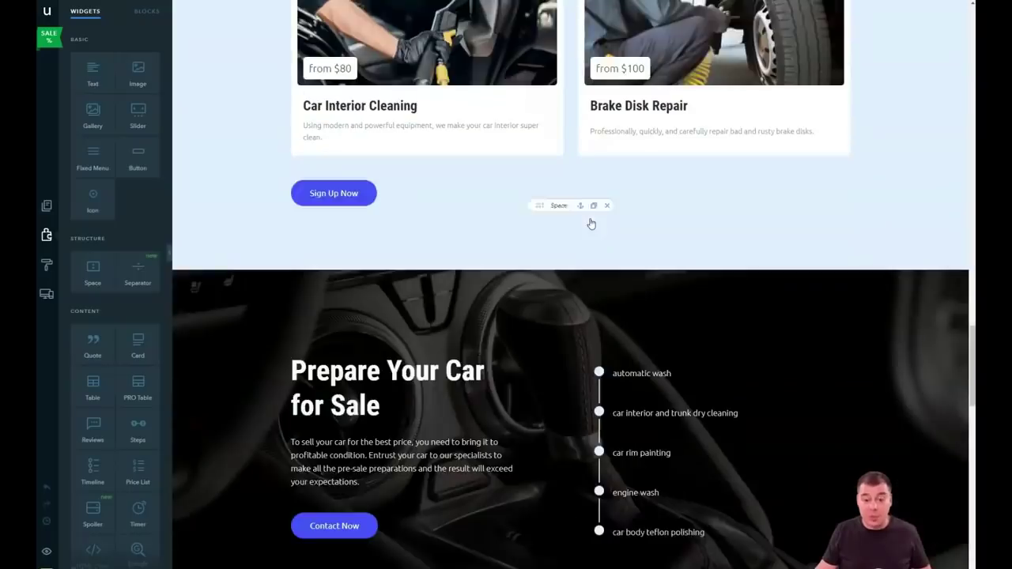
{"action": "scroll", "coordinate": [591, 225], "scroll_direction": "down", "scroll_amount": 3}
{"action": "scroll", "coordinate": [591, 224], "scroll_direction": "down", "scroll_amount": 3}
{"action": "scroll", "coordinate": [592, 224], "scroll_direction": "down", "scroll_amount": 3}
{"action": "scroll", "coordinate": [592, 224], "scroll_direction": "down", "scroll_amount": 3}
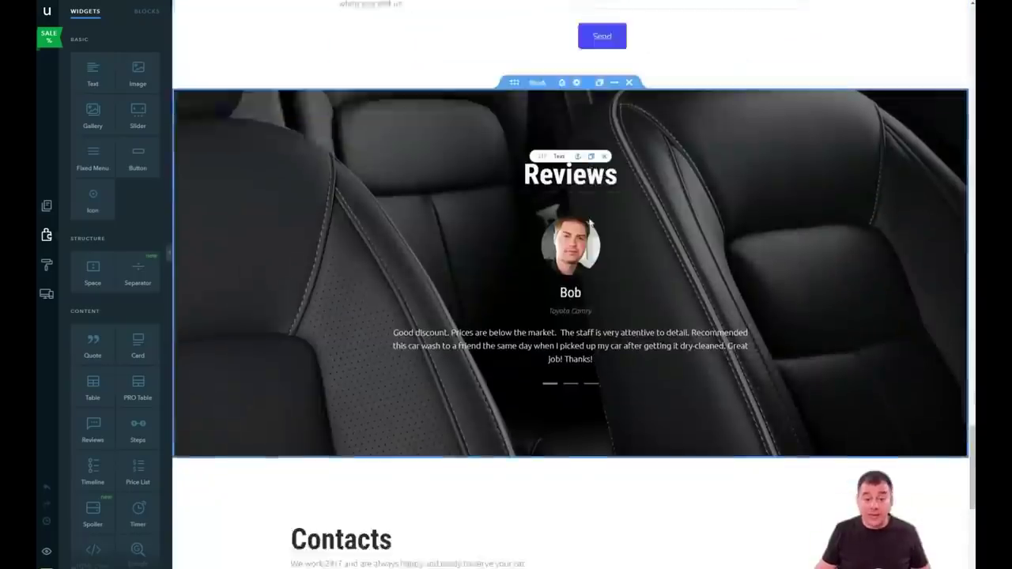
{"action": "scroll", "coordinate": [592, 225], "scroll_direction": "down", "scroll_amount": 3}
{"action": "scroll", "coordinate": [591, 225], "scroll_direction": "down", "scroll_amount": 1}
{"action": "scroll", "coordinate": [589, 224], "scroll_direction": "up", "scroll_amount": 4}
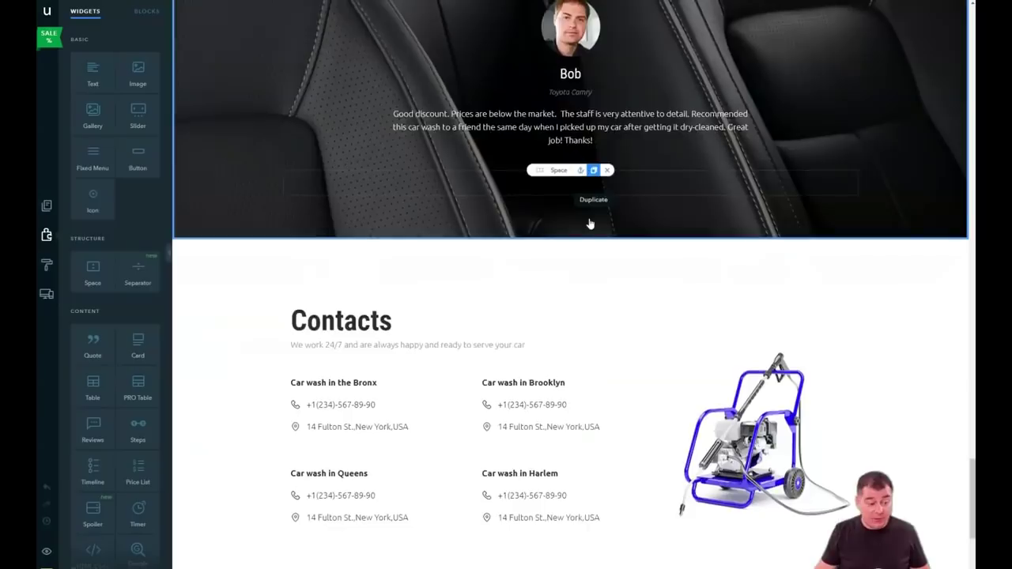
{"action": "scroll", "coordinate": [590, 224], "scroll_direction": "up", "scroll_amount": 3}
{"action": "scroll", "coordinate": [590, 224], "scroll_direction": "up", "scroll_amount": 3}
{"action": "scroll", "coordinate": [590, 223], "scroll_direction": "up", "scroll_amount": 5}
{"action": "scroll", "coordinate": [590, 225], "scroll_direction": "up", "scroll_amount": 4}
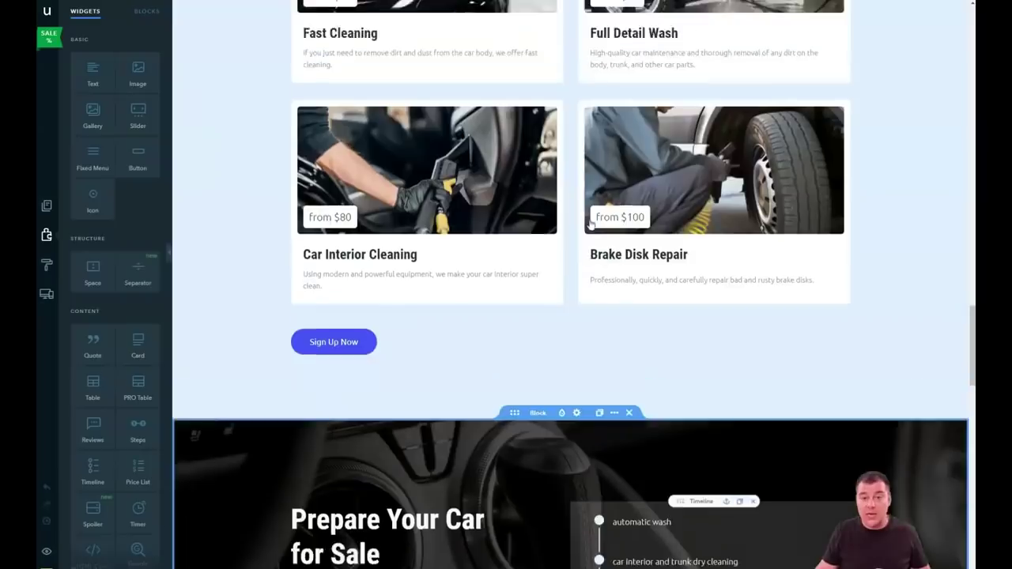
{"action": "scroll", "coordinate": [590, 225], "scroll_direction": "up", "scroll_amount": 4}
{"action": "scroll", "coordinate": [589, 224], "scroll_direction": "up", "scroll_amount": 5}
{"action": "scroll", "coordinate": [589, 225], "scroll_direction": "up", "scroll_amount": 4}
{"action": "scroll", "coordinate": [589, 225], "scroll_direction": "up", "scroll_amount": 4}
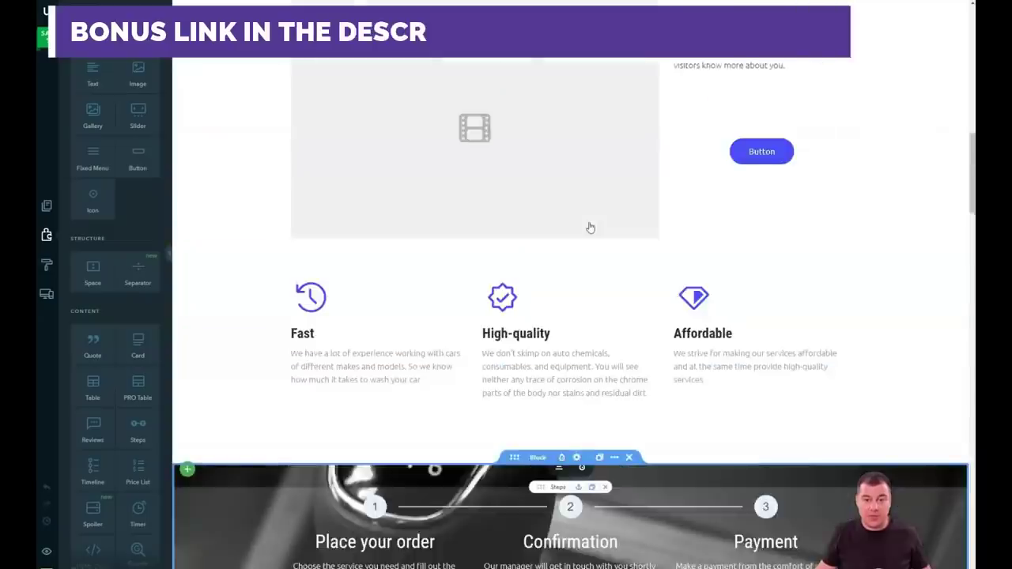
{"action": "scroll", "coordinate": [589, 225], "scroll_direction": "up", "scroll_amount": 4}
{"action": "scroll", "coordinate": [590, 225], "scroll_direction": "up", "scroll_amount": 5}
{"action": "scroll", "coordinate": [590, 226], "scroll_direction": "up", "scroll_amount": 3}
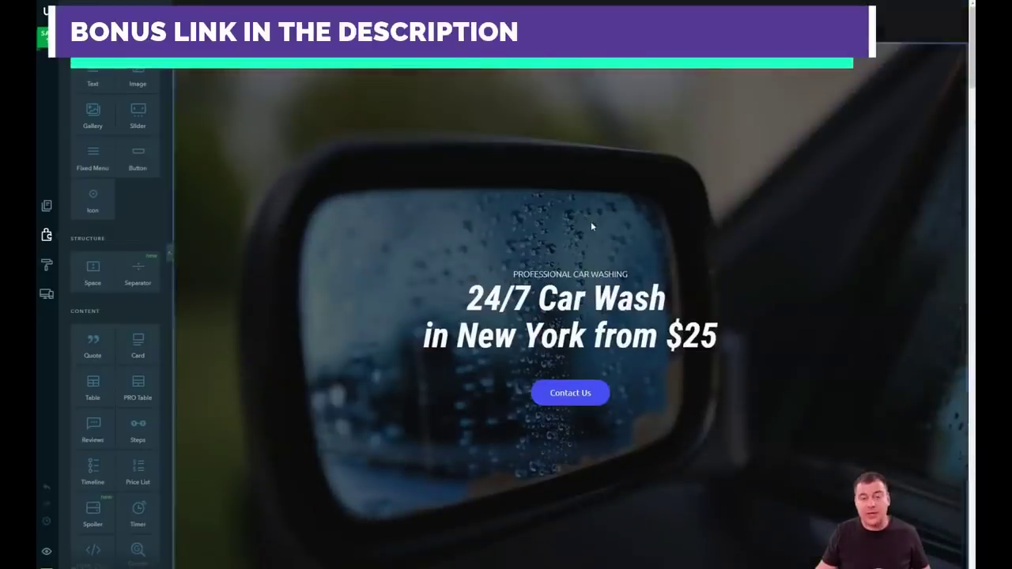
{"action": "left_click", "coordinate": [571, 194]}
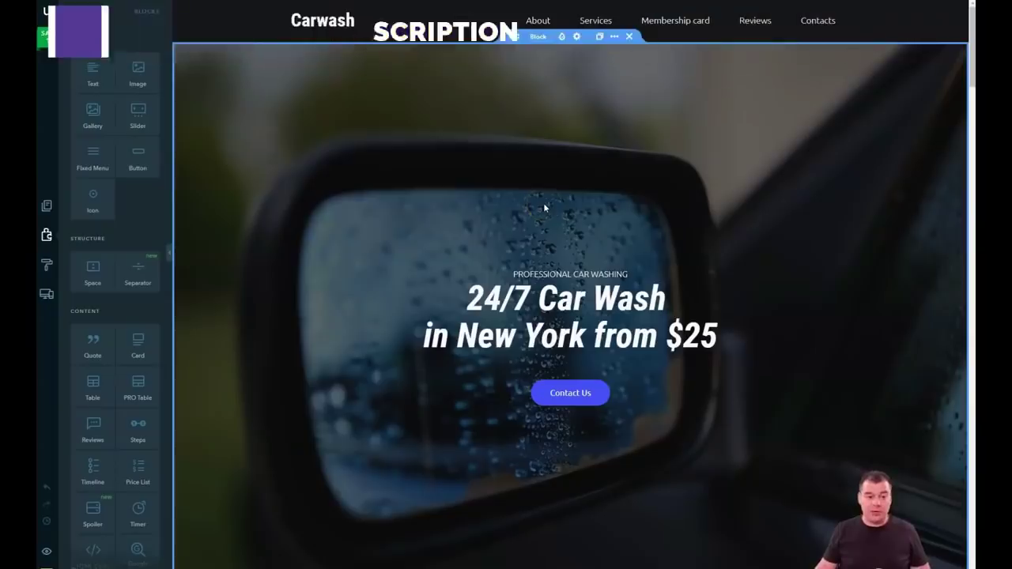
{"action": "left_click", "coordinate": [544, 208]}
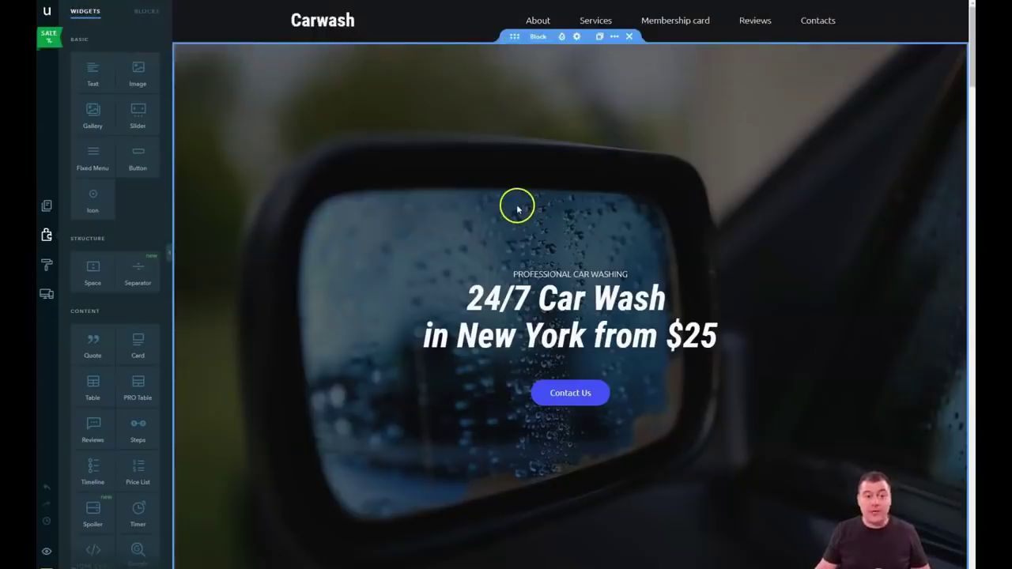